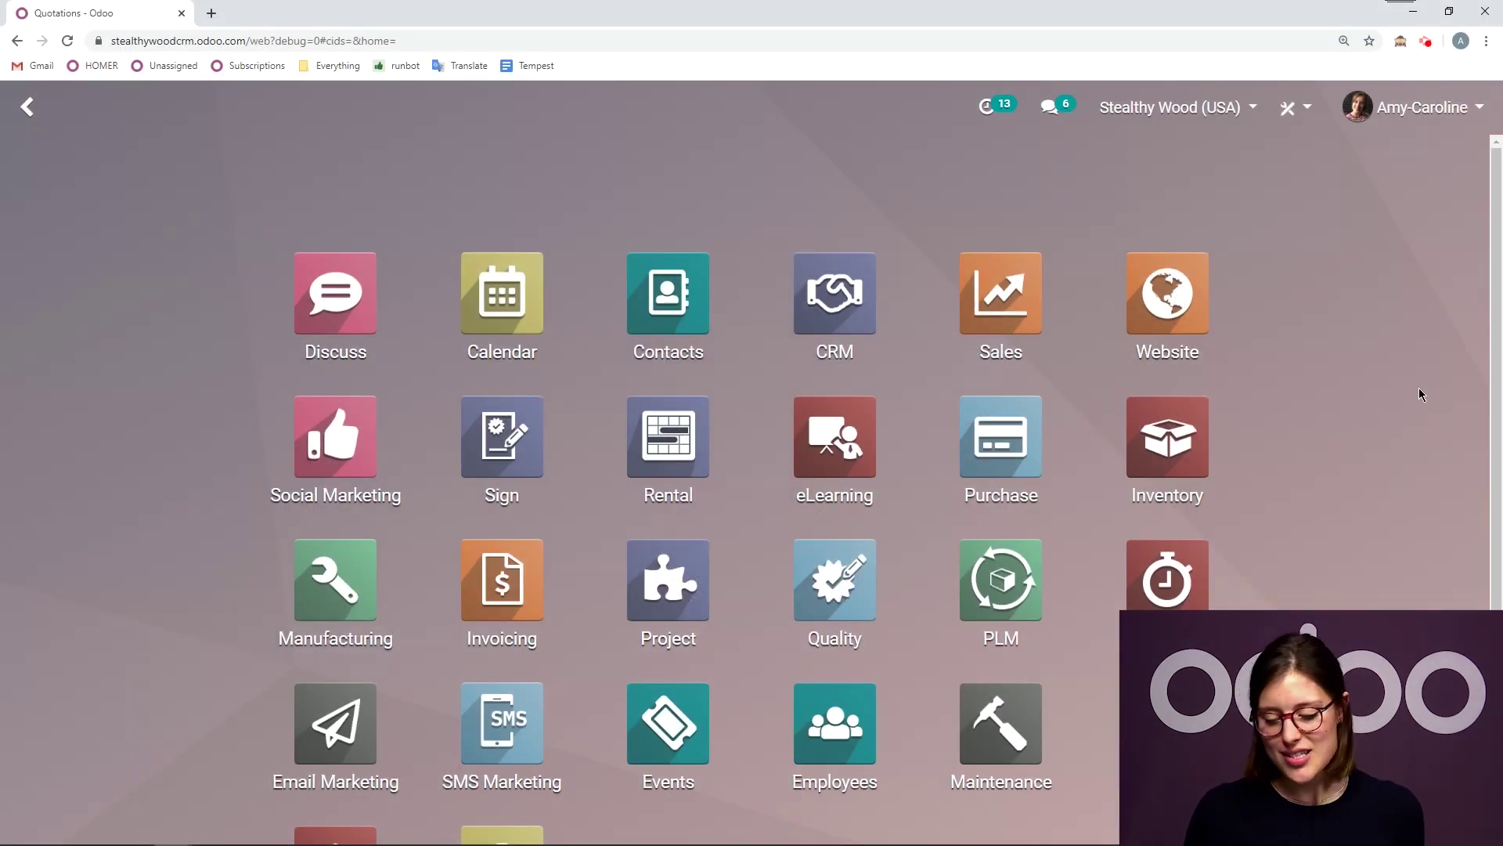
# Open Sales, go to Orders > Quotations and create a new quotation.
pyautogui.click(1000, 293)
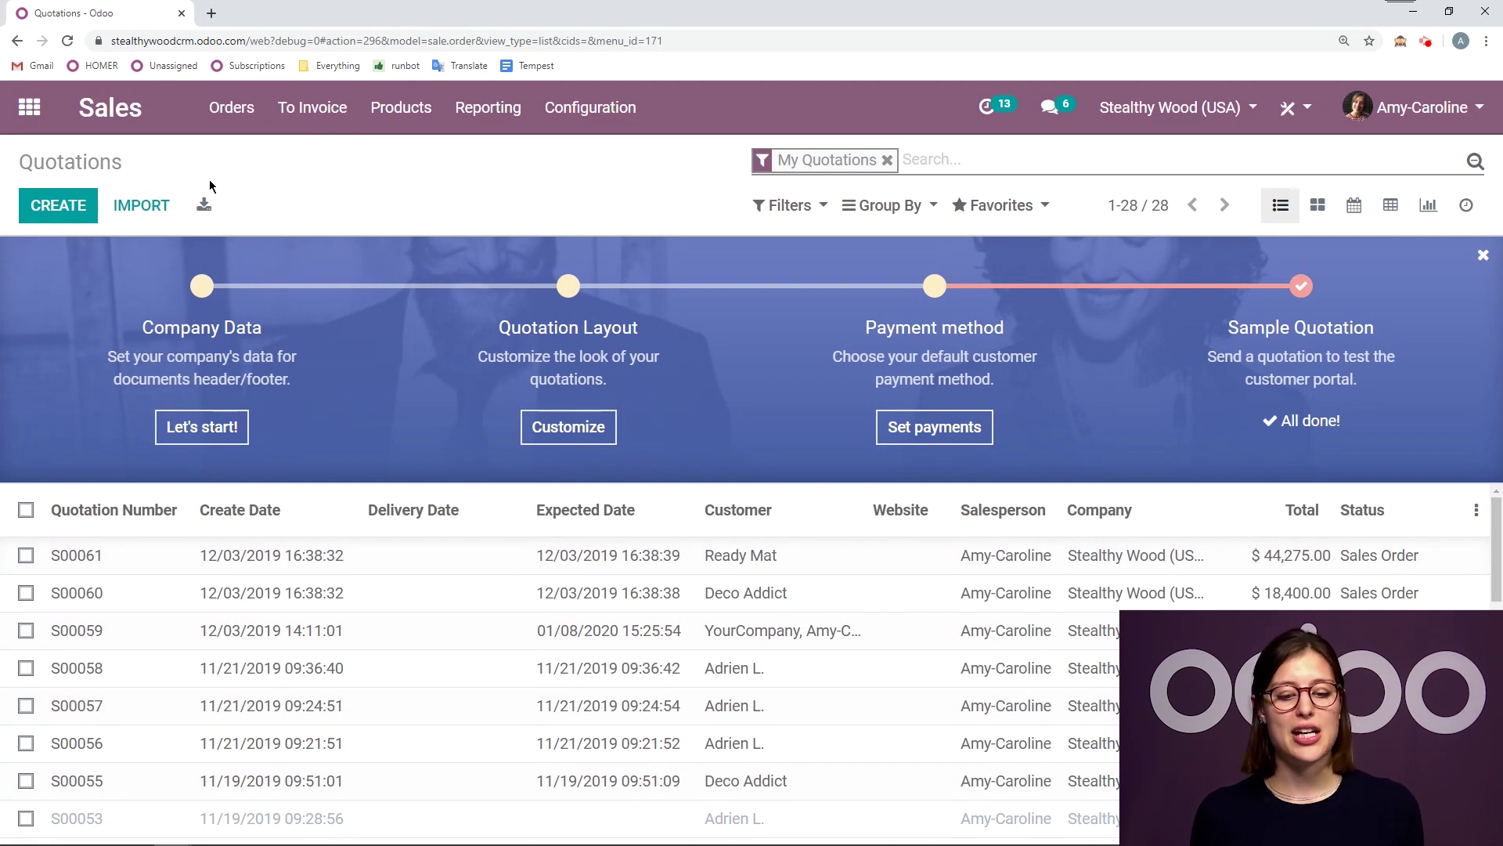
pyautogui.click(233, 109)
pyautogui.click(246, 160)
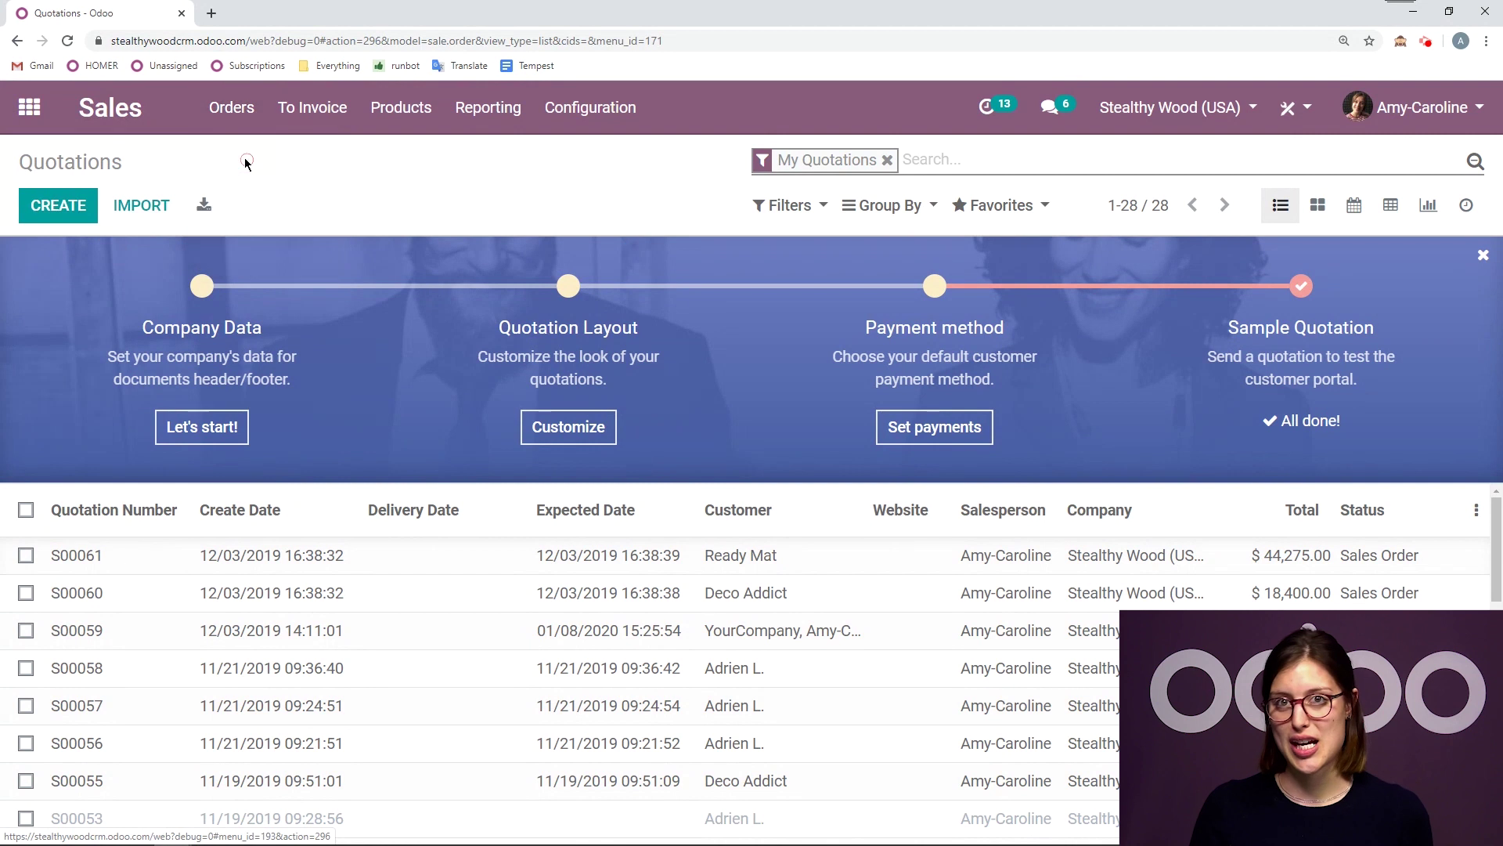
pyautogui.click(83, 219)
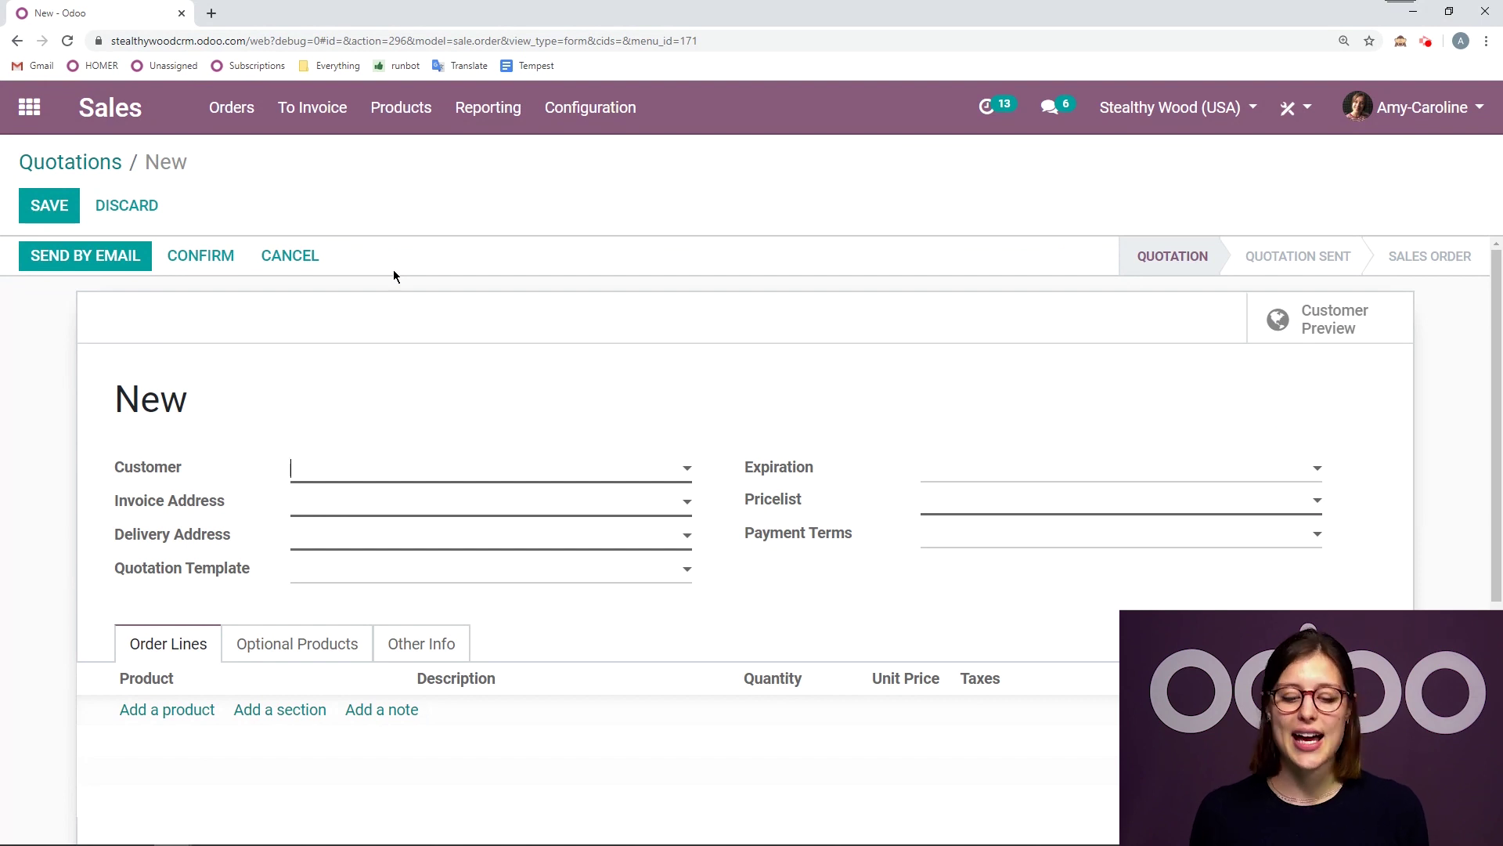
# Choose the Odoo company suggestion as customer and change its e-mail domain to test.
pyautogui.click(599, 469)
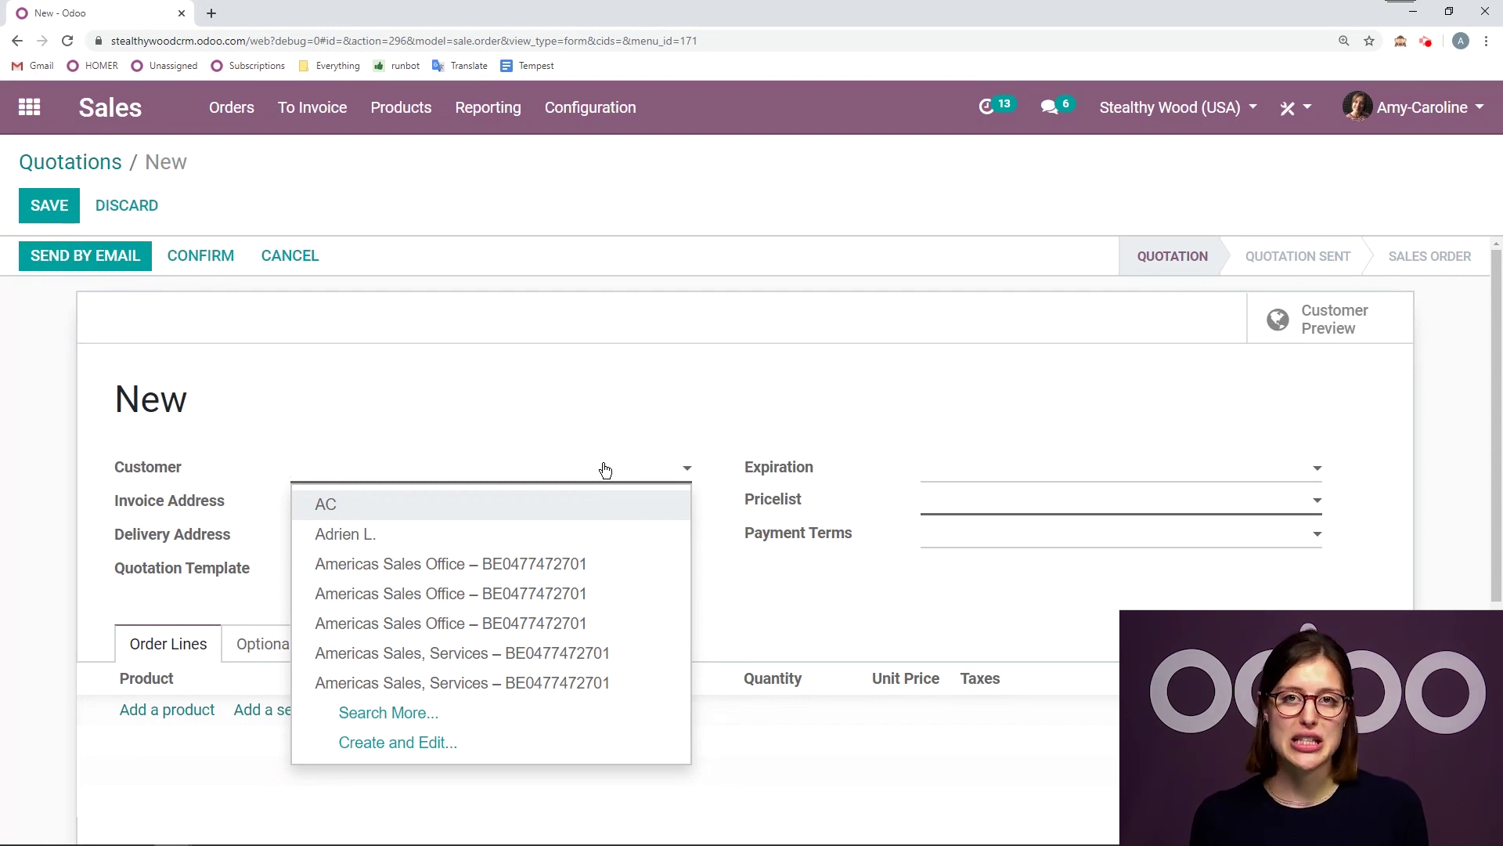
pyautogui.write('odoo')
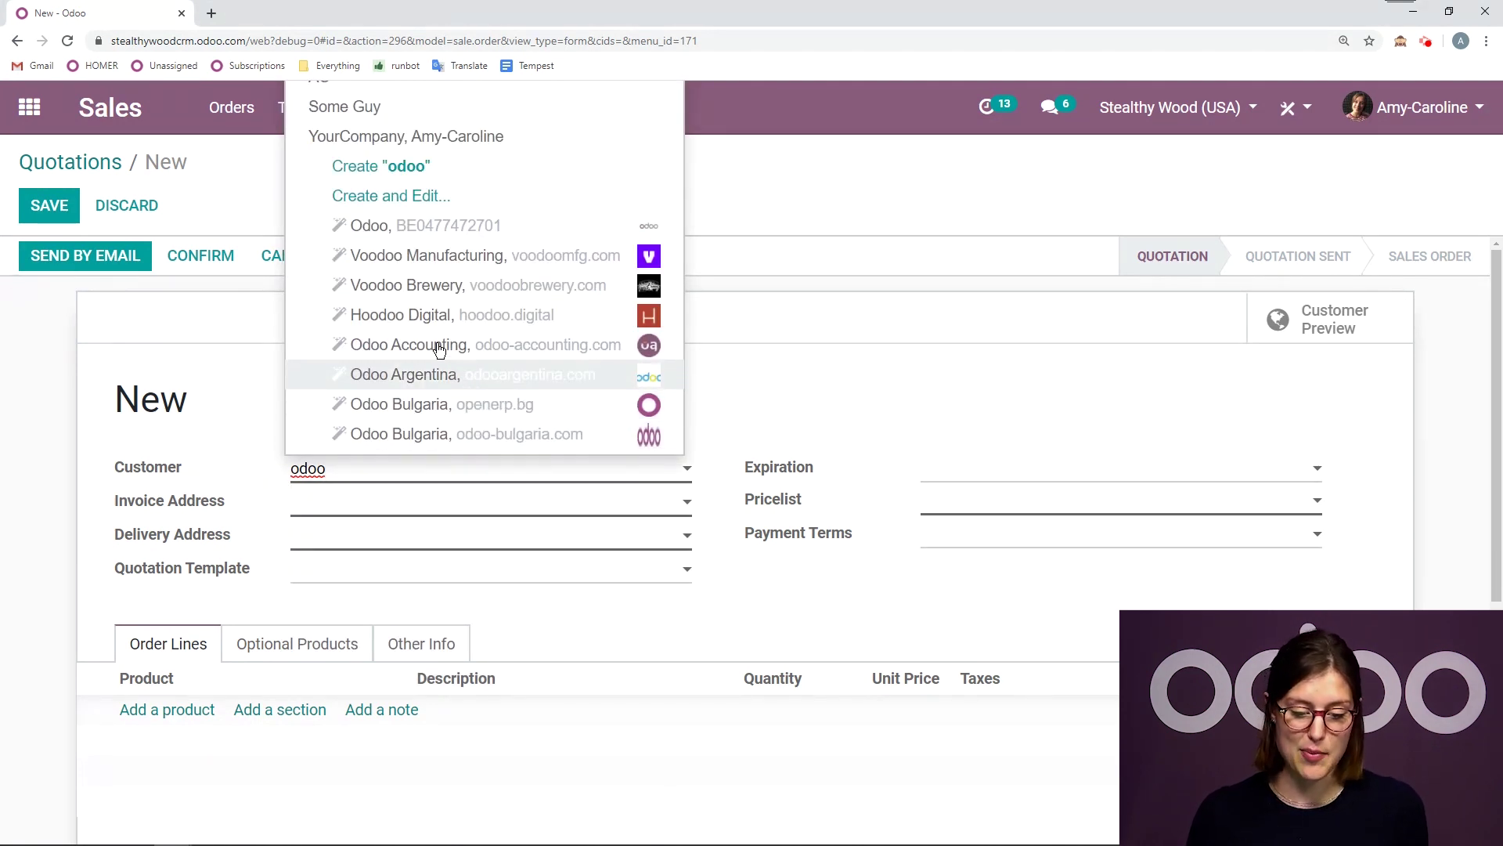
pyautogui.click(462, 229)
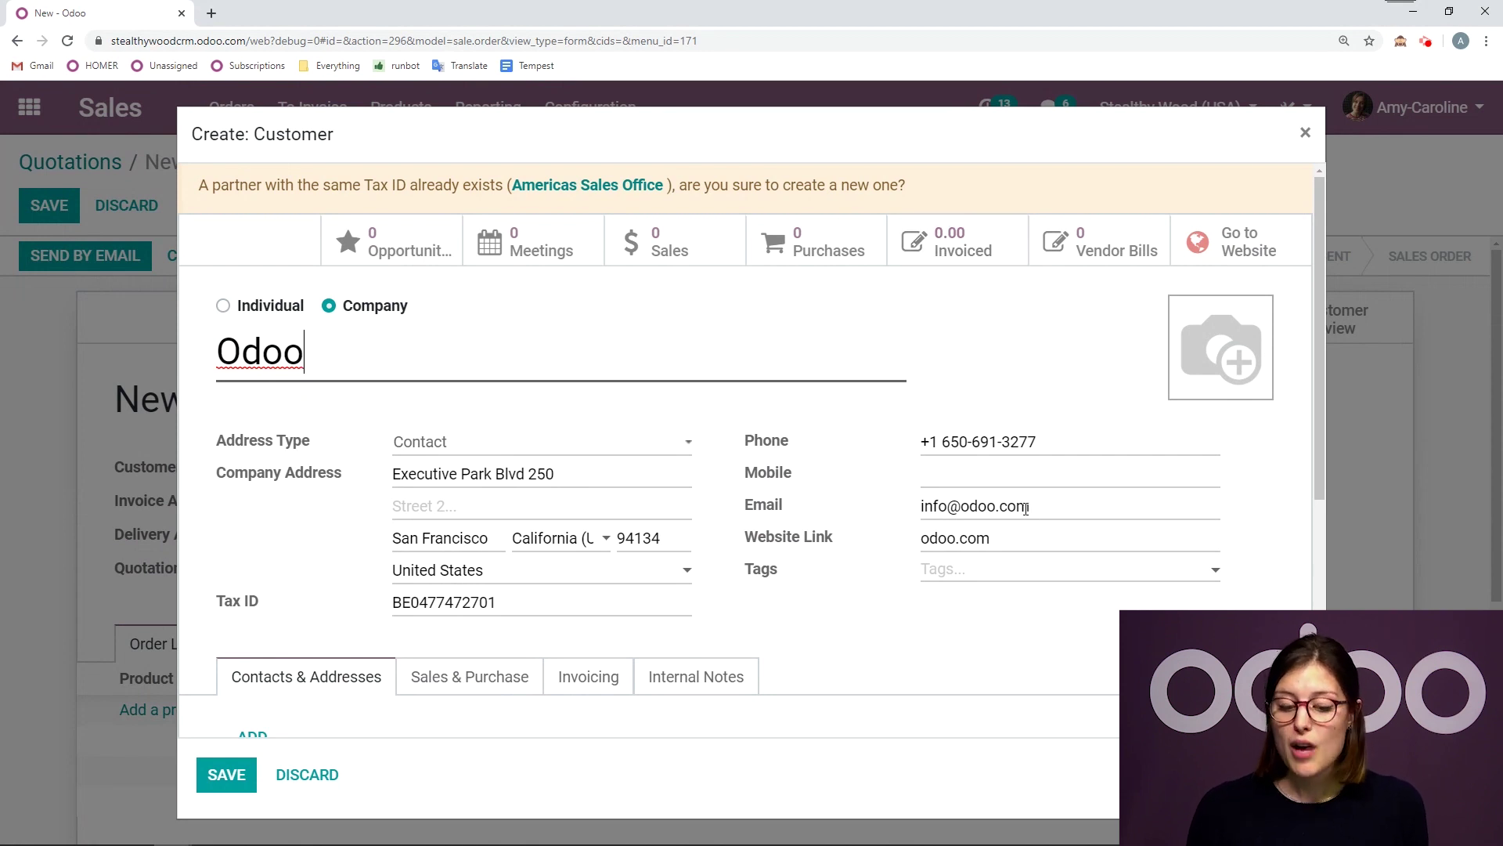
pyautogui.click(998, 509)
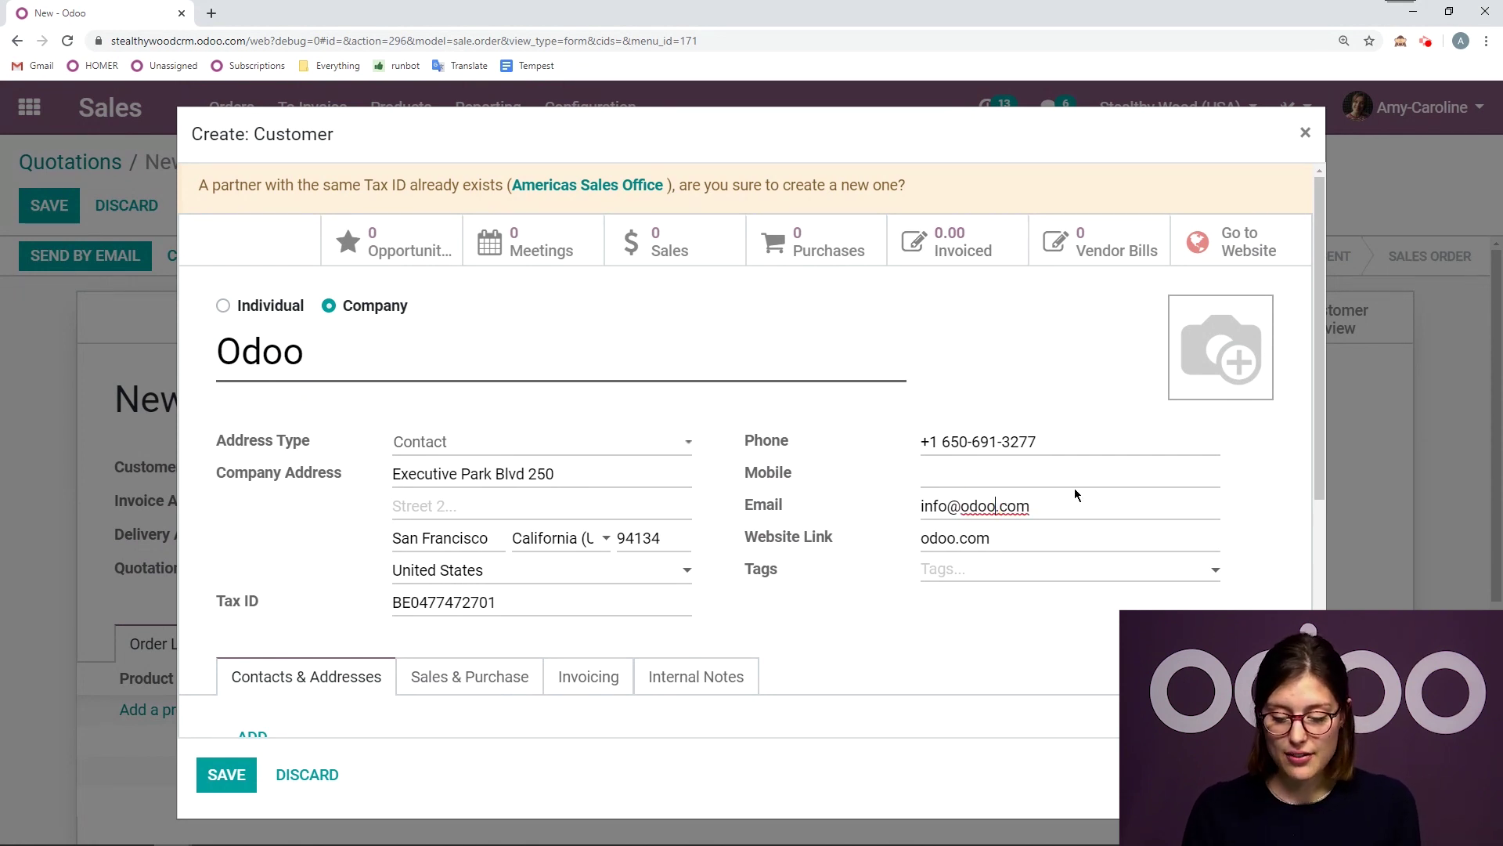
pyautogui.press('BackSpace')
pyautogui.press('BackSpace')
pyautogui.press('BackSpace')
pyautogui.press('BackSpace')
pyautogui.write('test')
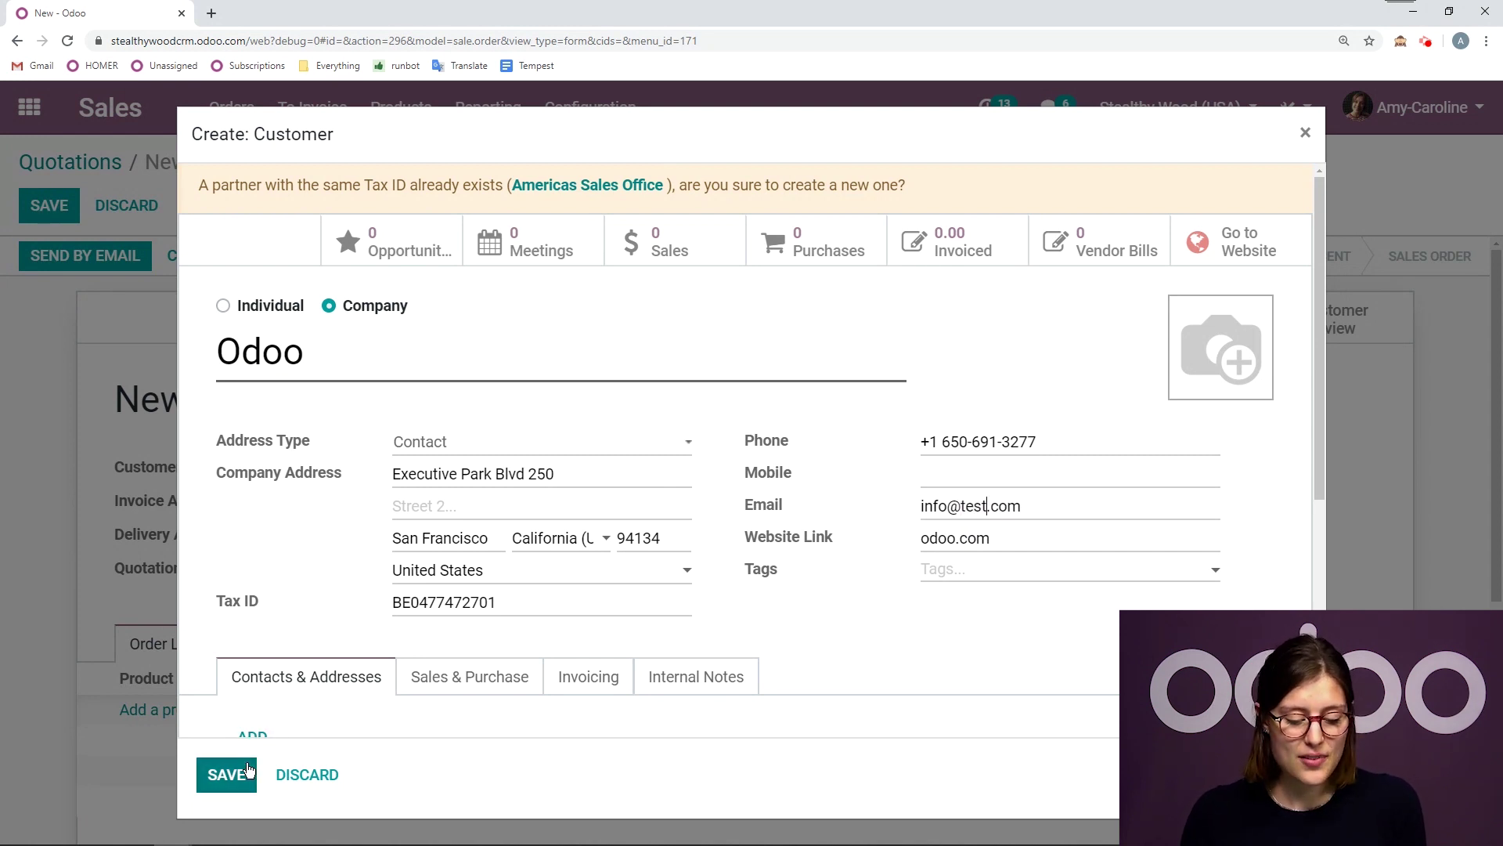
# Save the Odoo customer and add a Customizable Desk configured with steel legs.
pyautogui.click(226, 775)
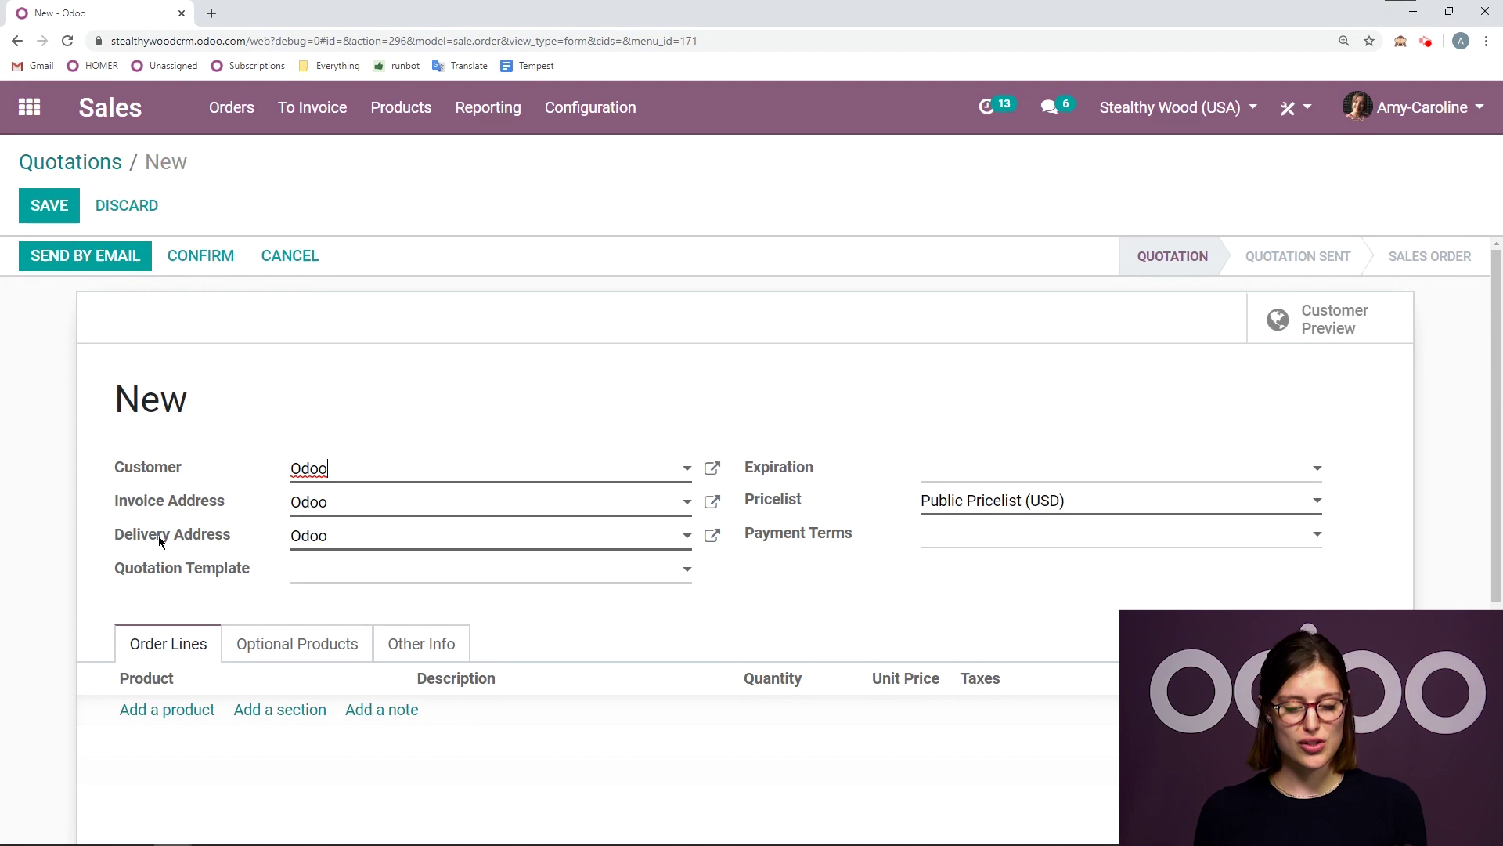
pyautogui.scroll(-1, 116, 538)
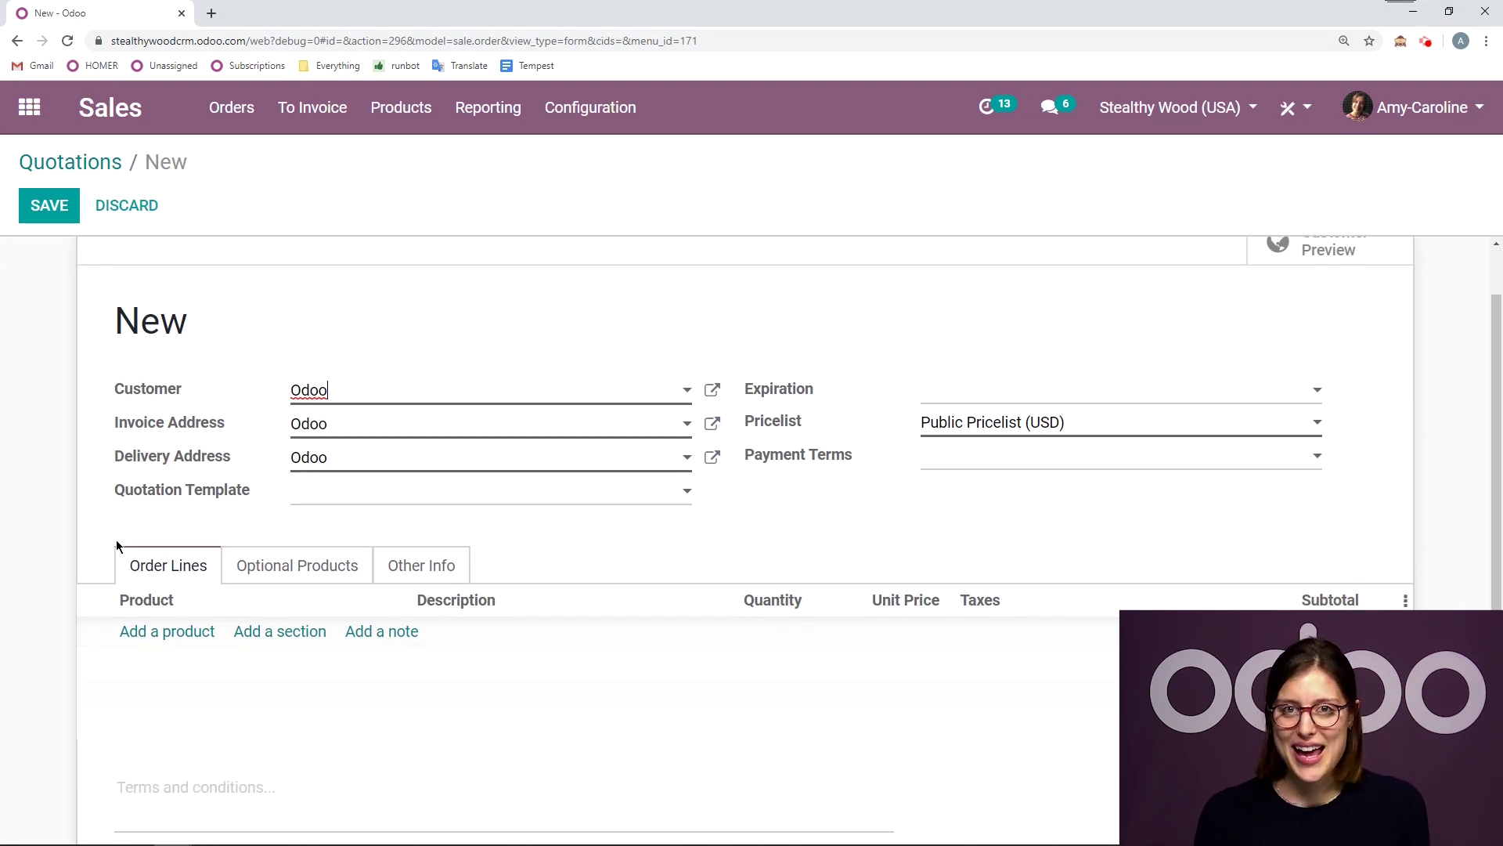
pyautogui.click(167, 631)
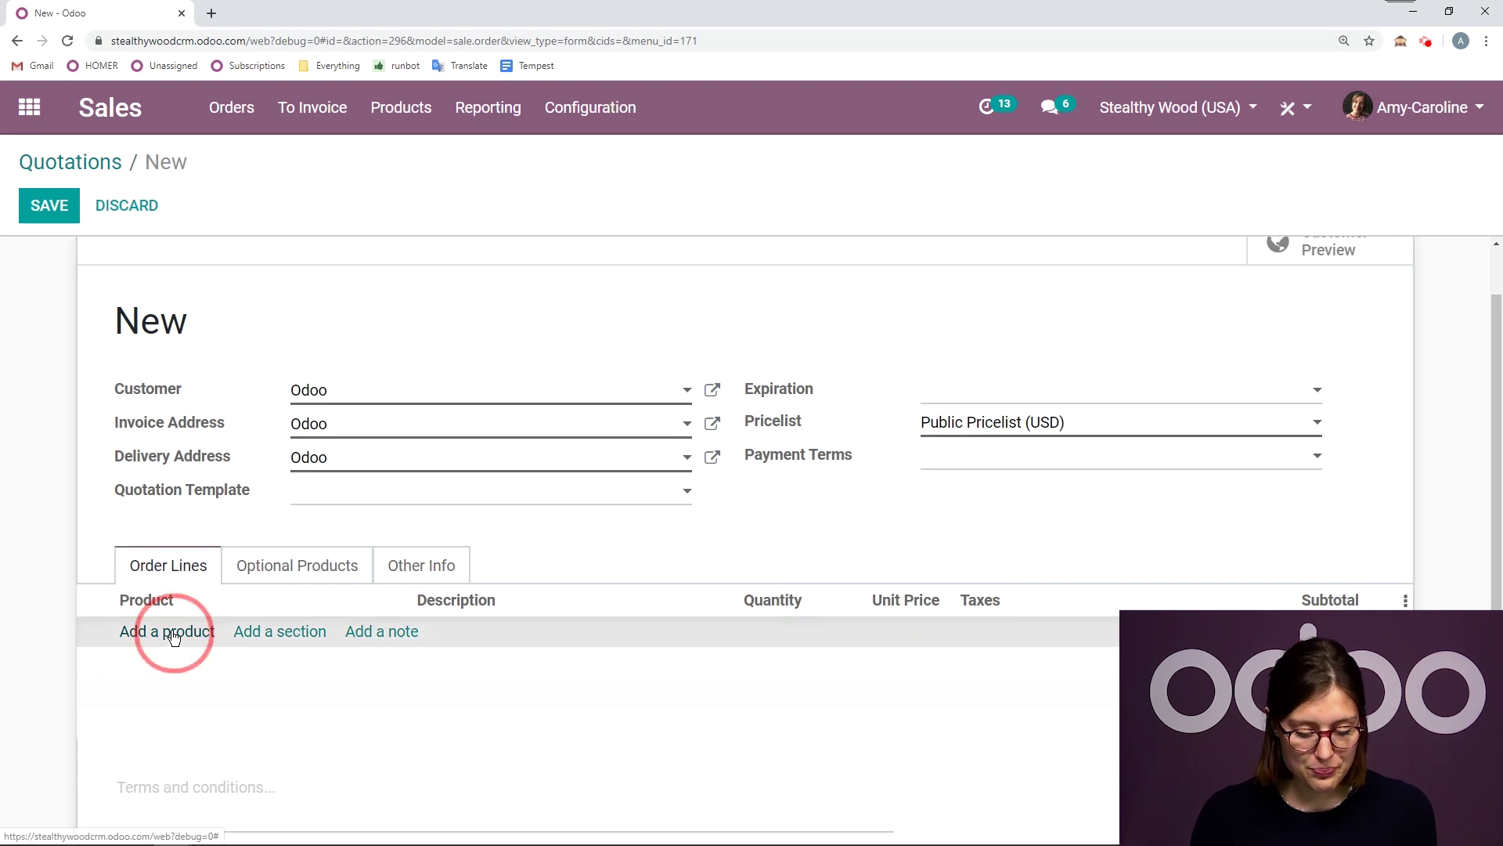
pyautogui.write('cust')
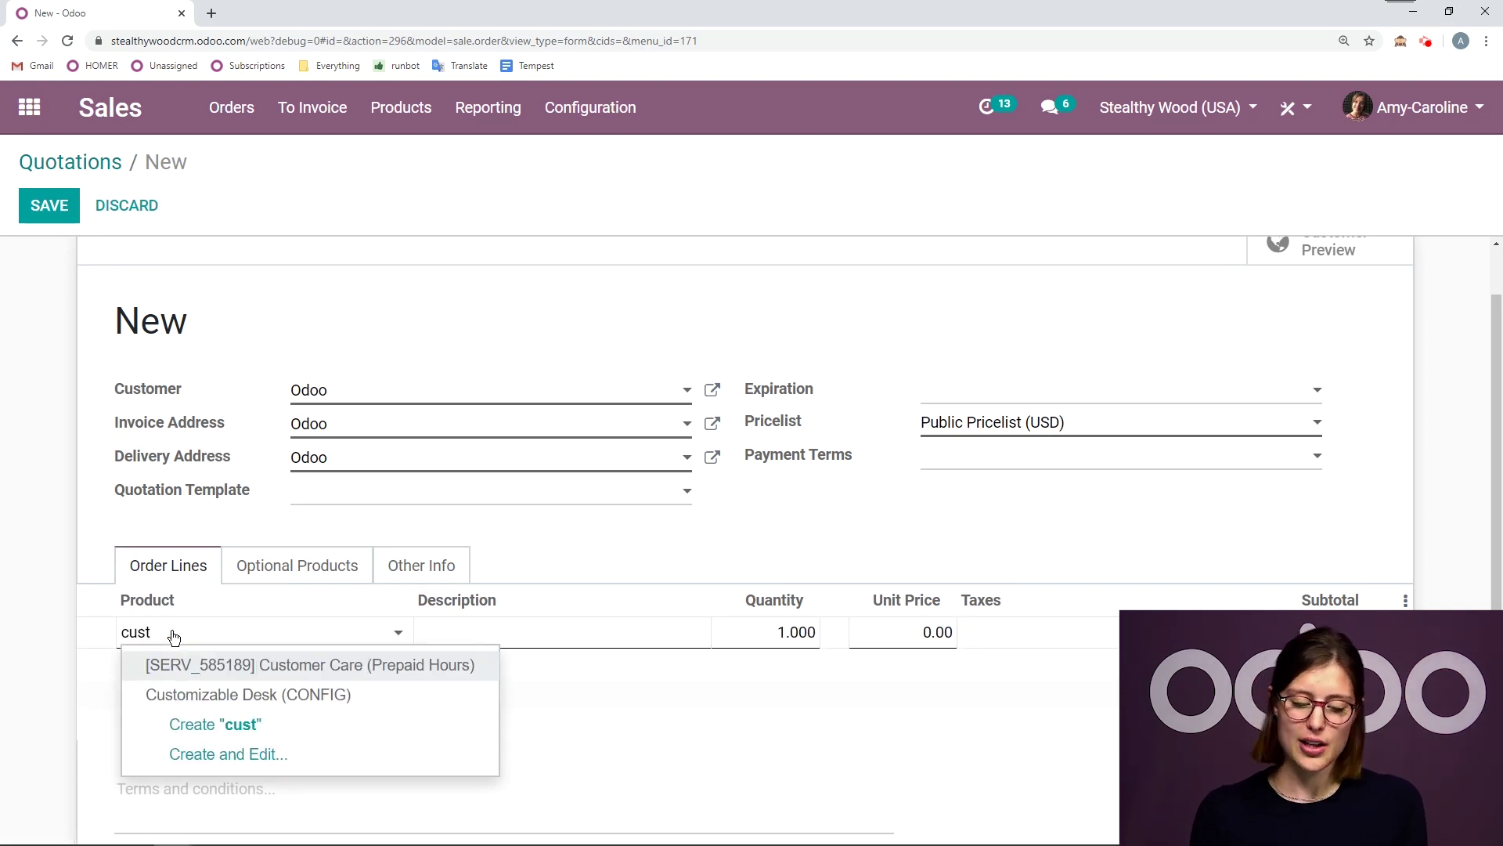
pyautogui.click(284, 694)
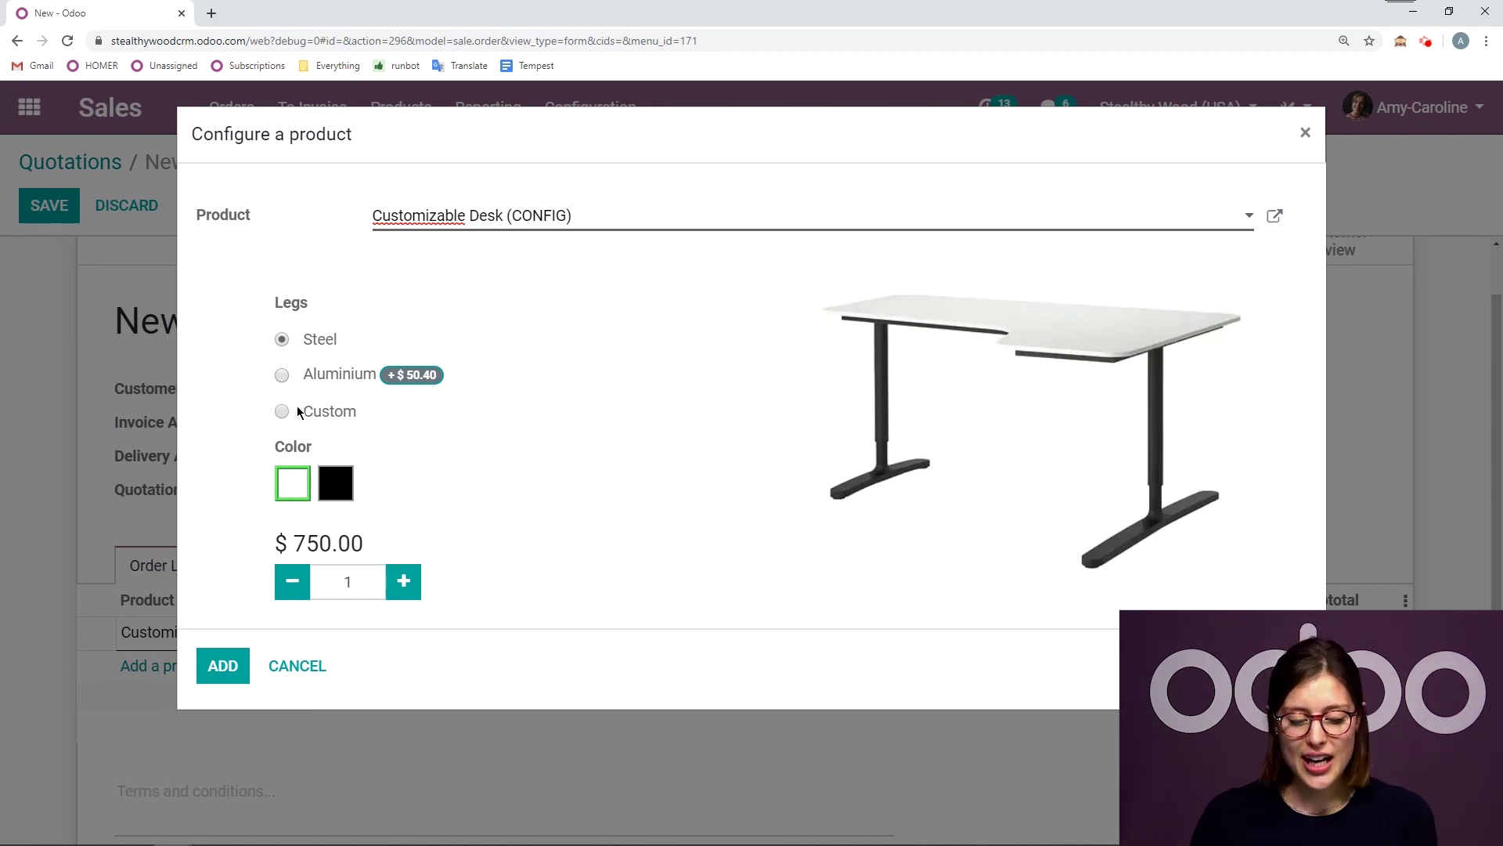
pyautogui.click(283, 377)
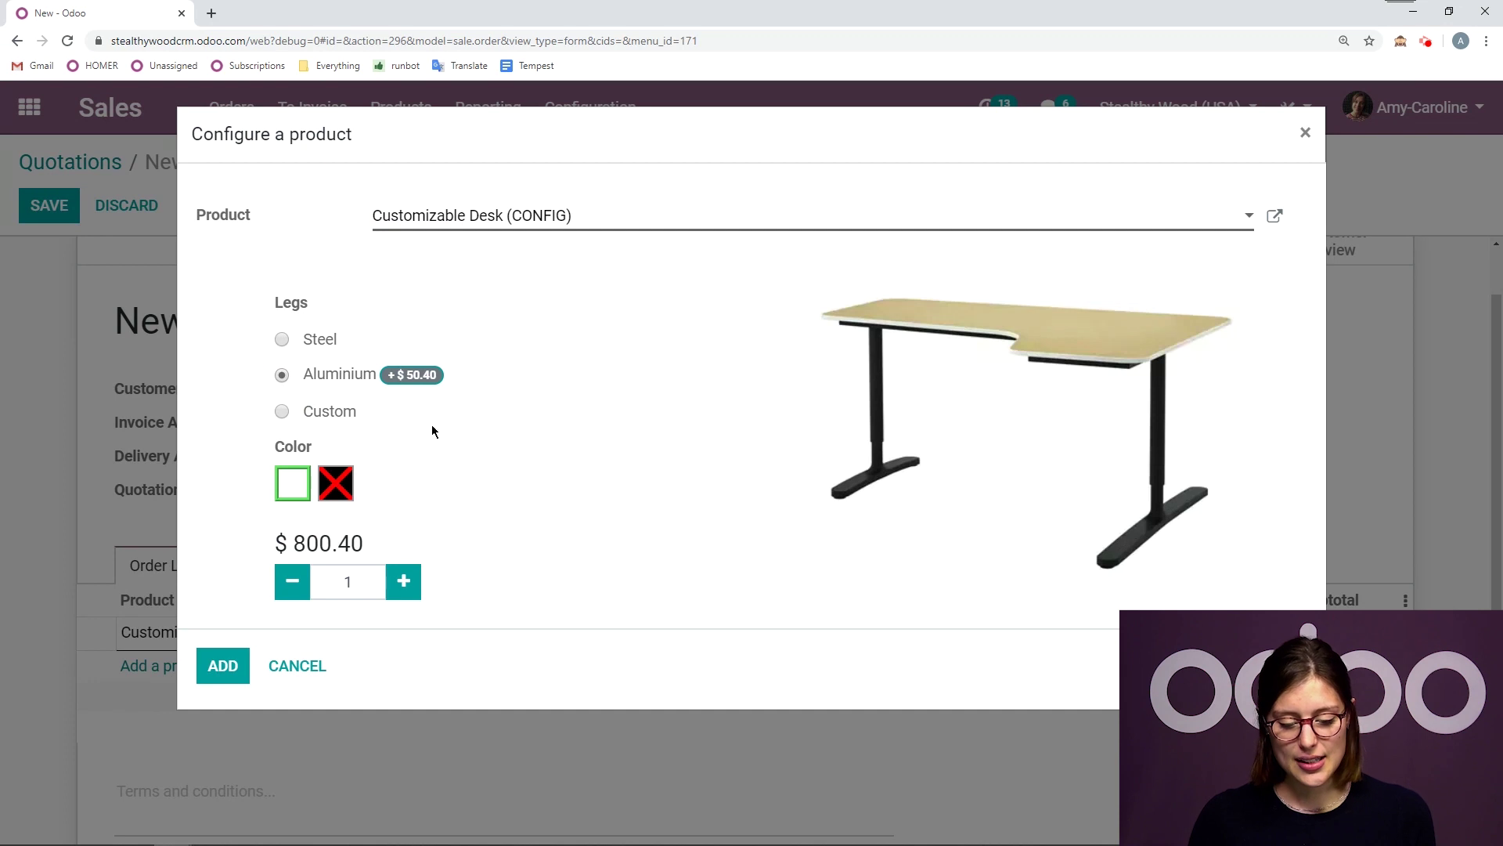
pyautogui.click(283, 411)
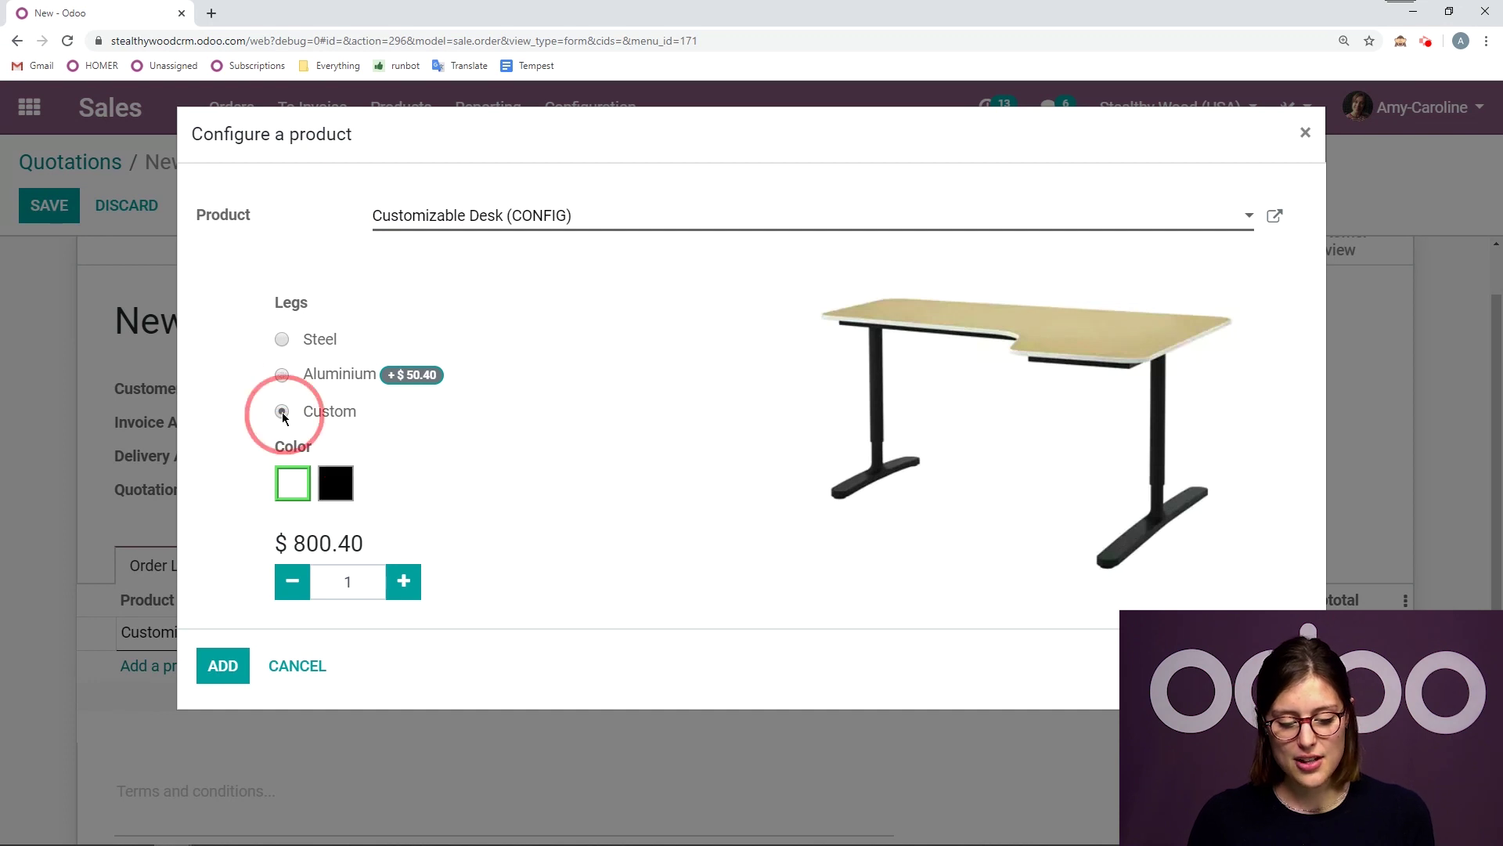
pyautogui.click(284, 340)
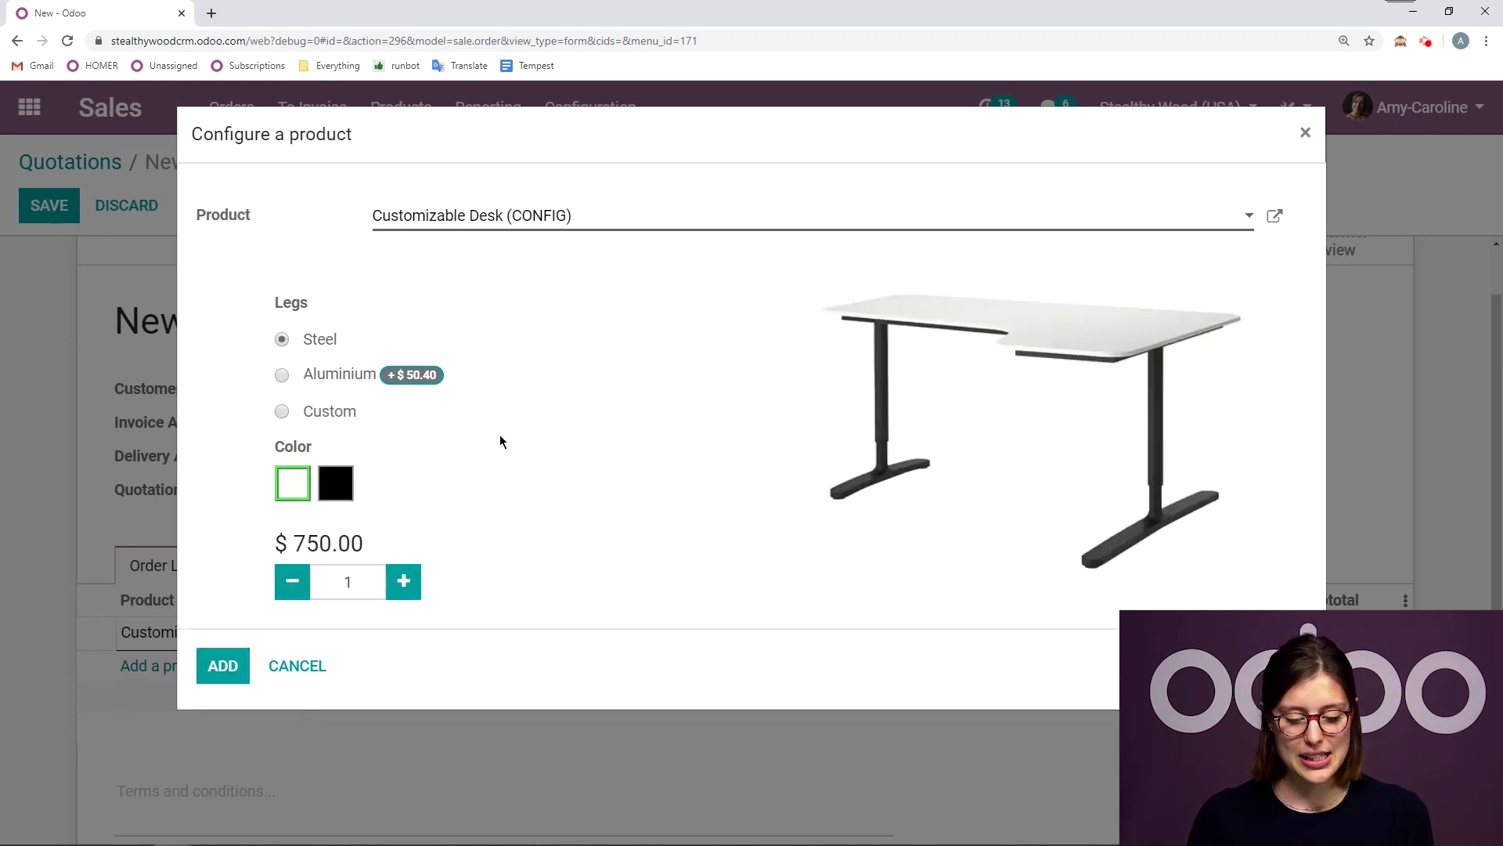
pyautogui.click(223, 665)
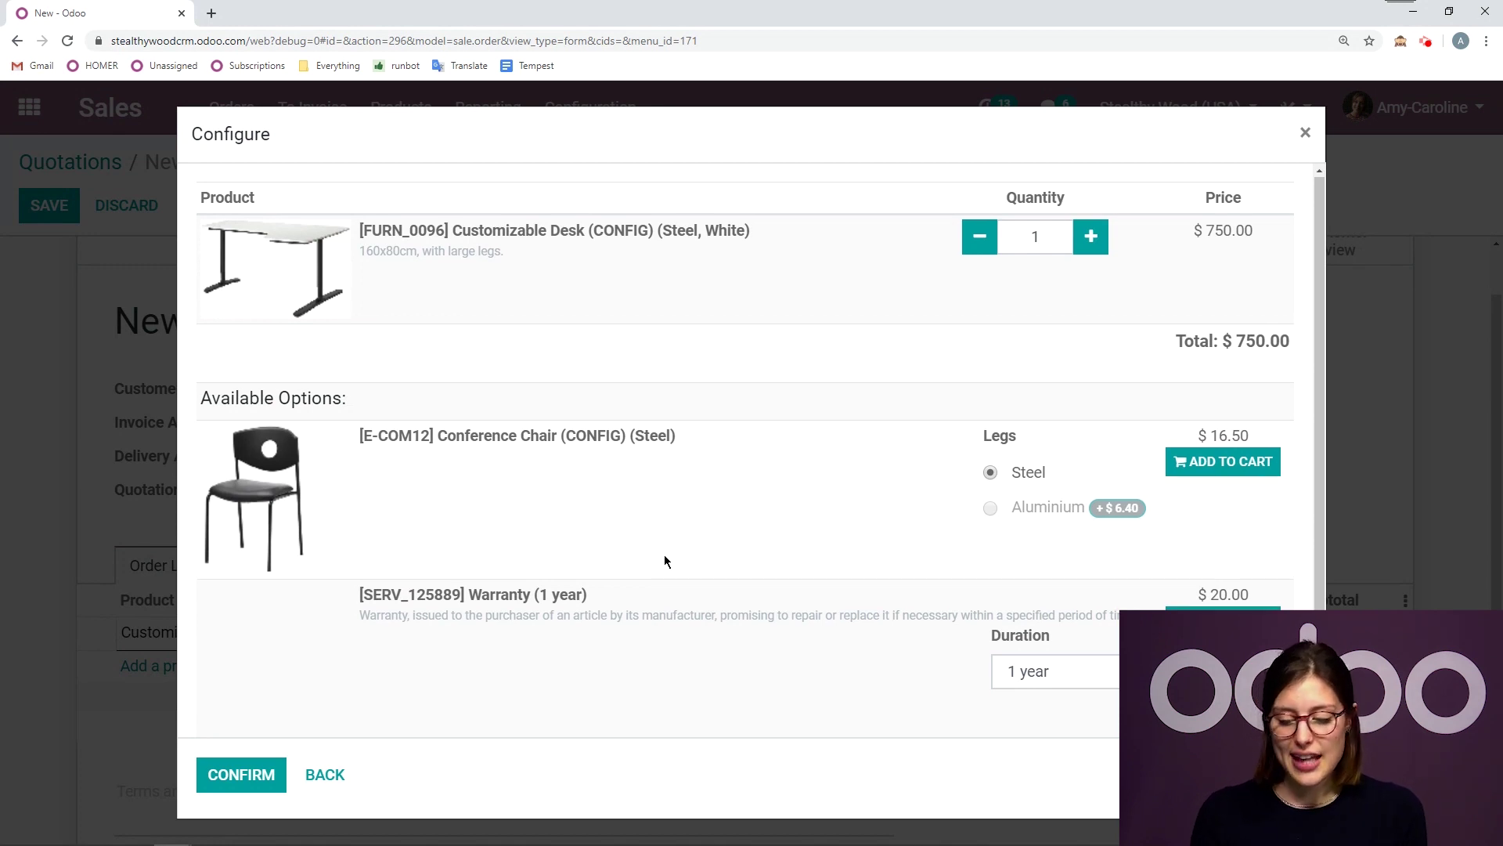
# Add the one-year Warranty option and confirm the desk selection.
pyautogui.scroll(-1, 664, 556)
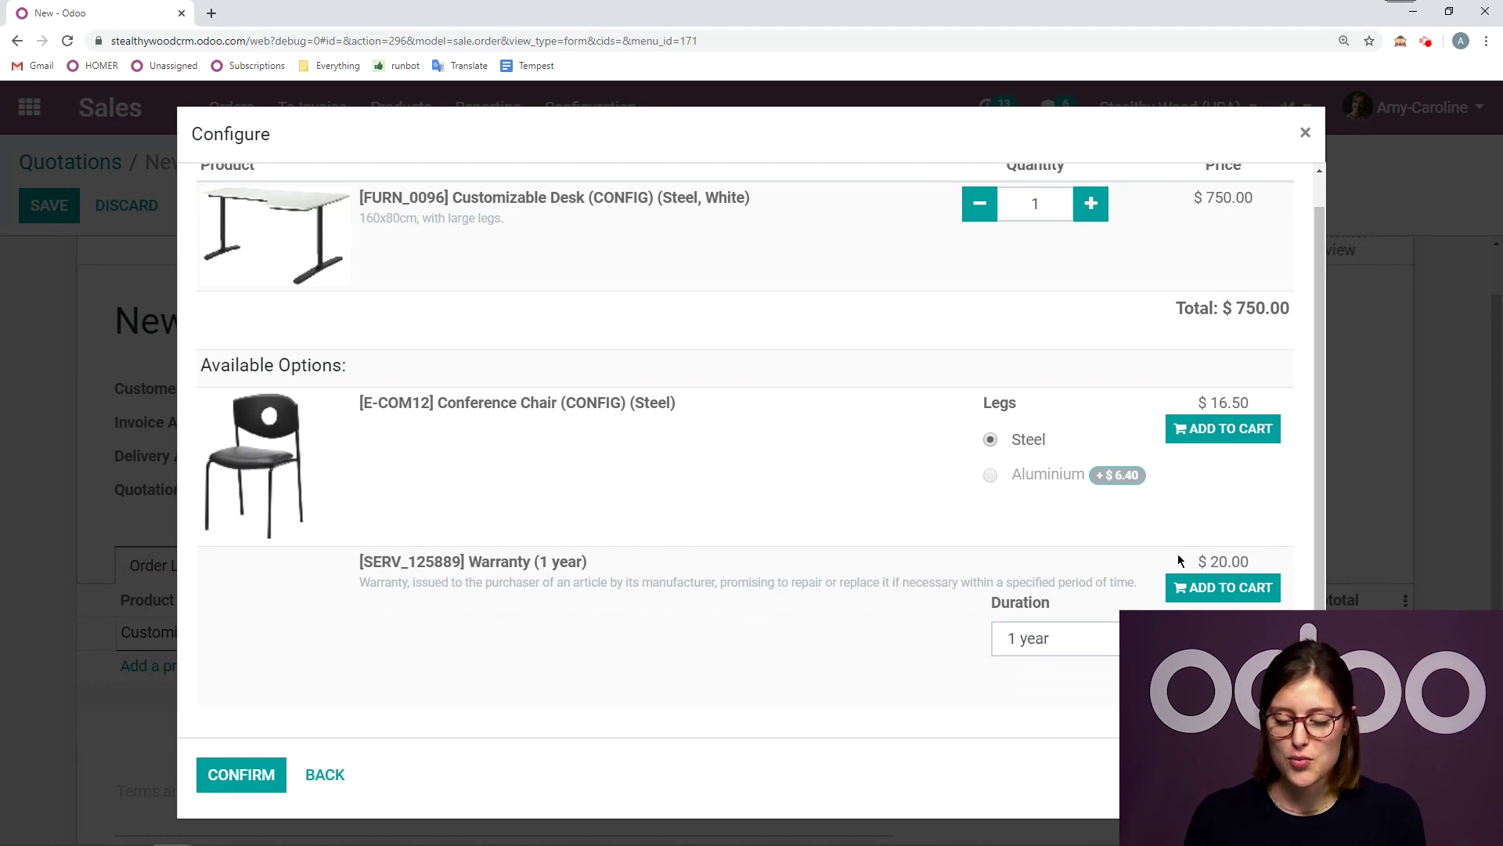
pyautogui.click(1232, 589)
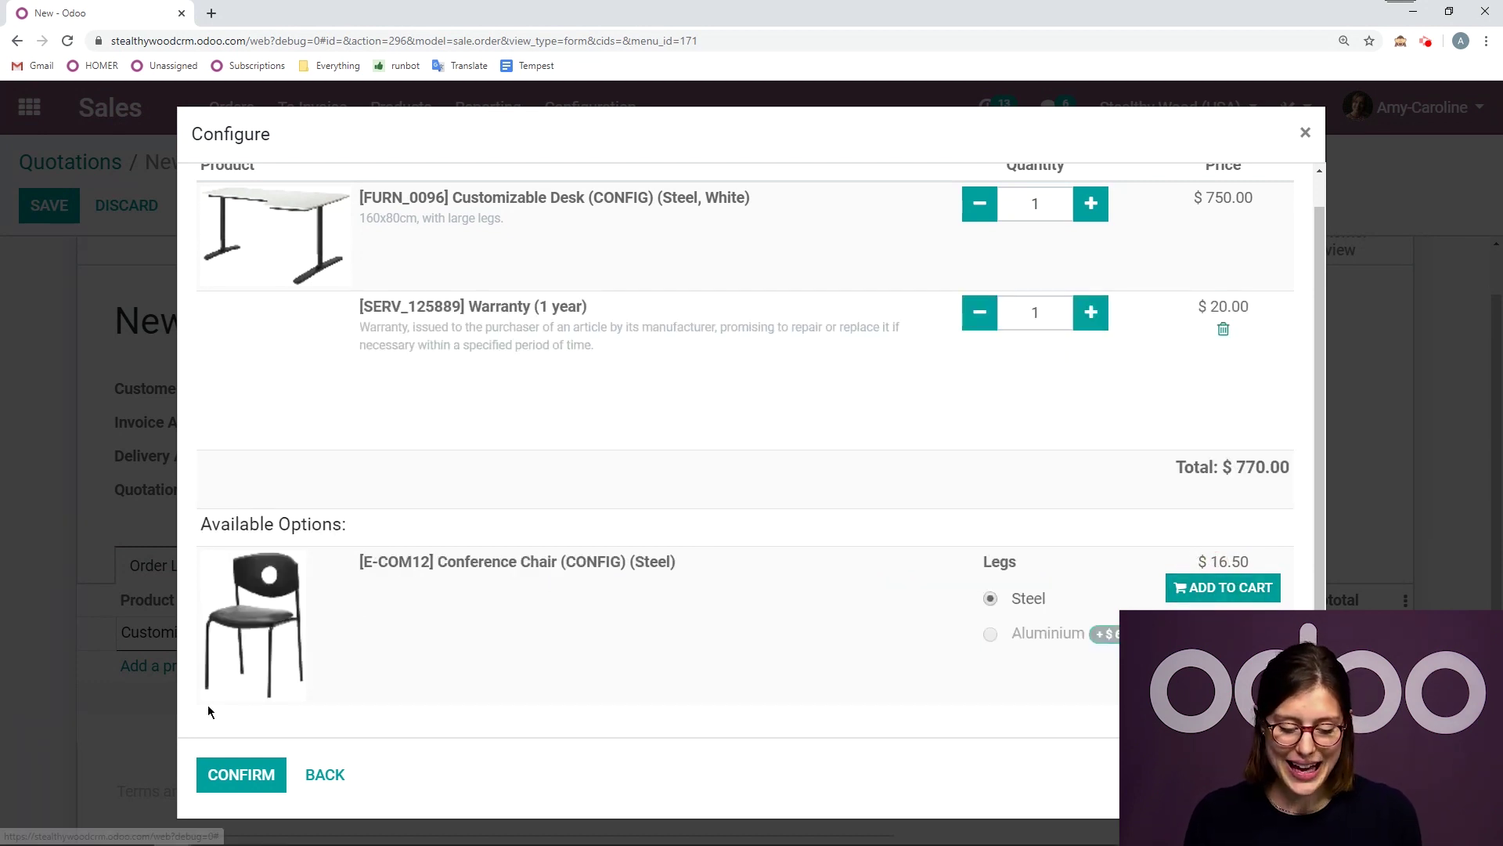
pyautogui.click(235, 774)
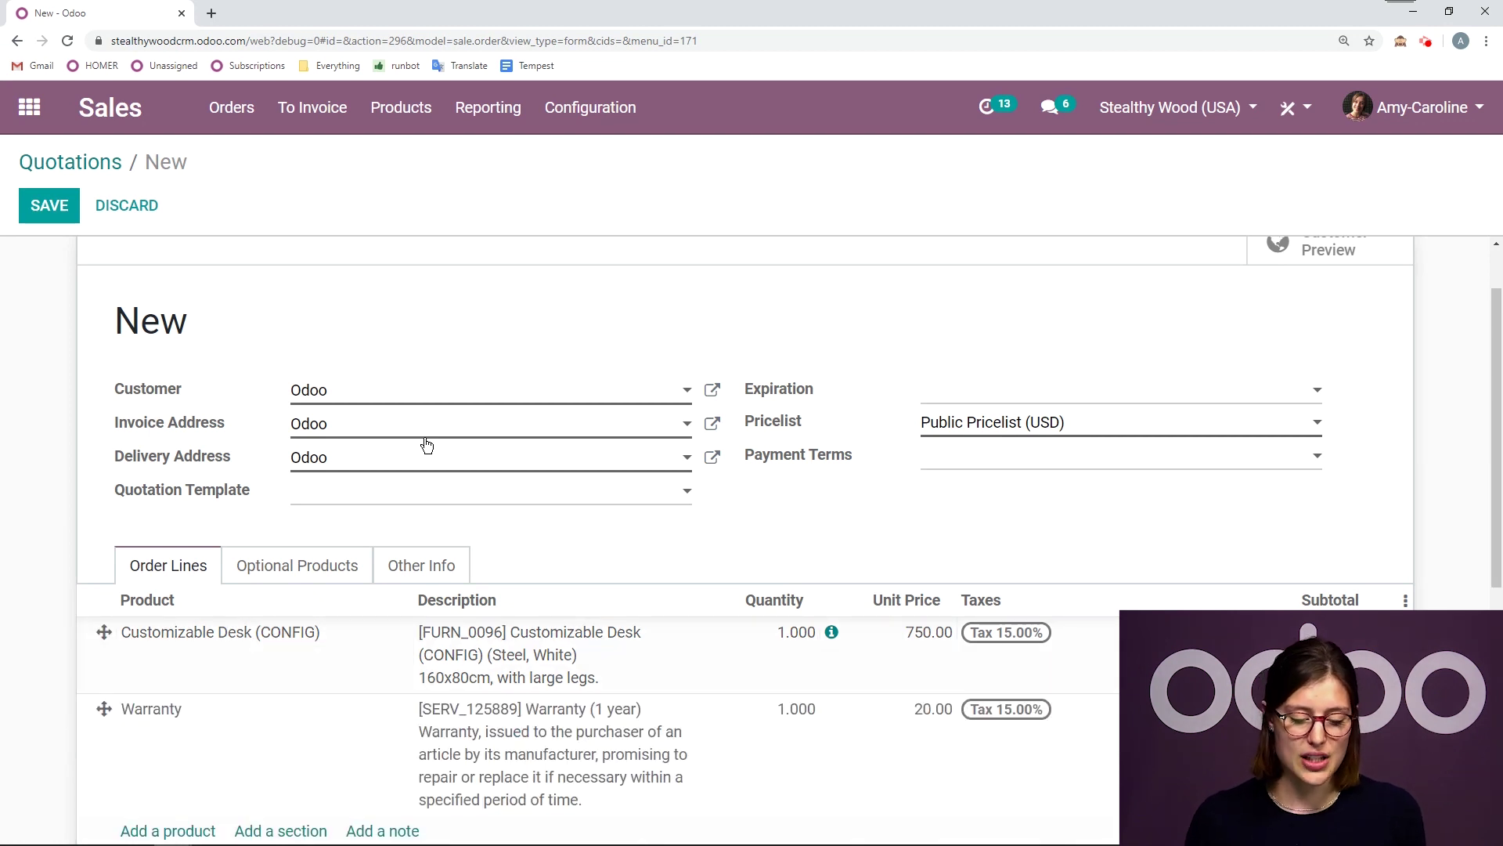
pyautogui.scroll(-1, 298, 599)
# Open the Customizable Desk product record, review its optional products, and discard it.
pyautogui.click(345, 570)
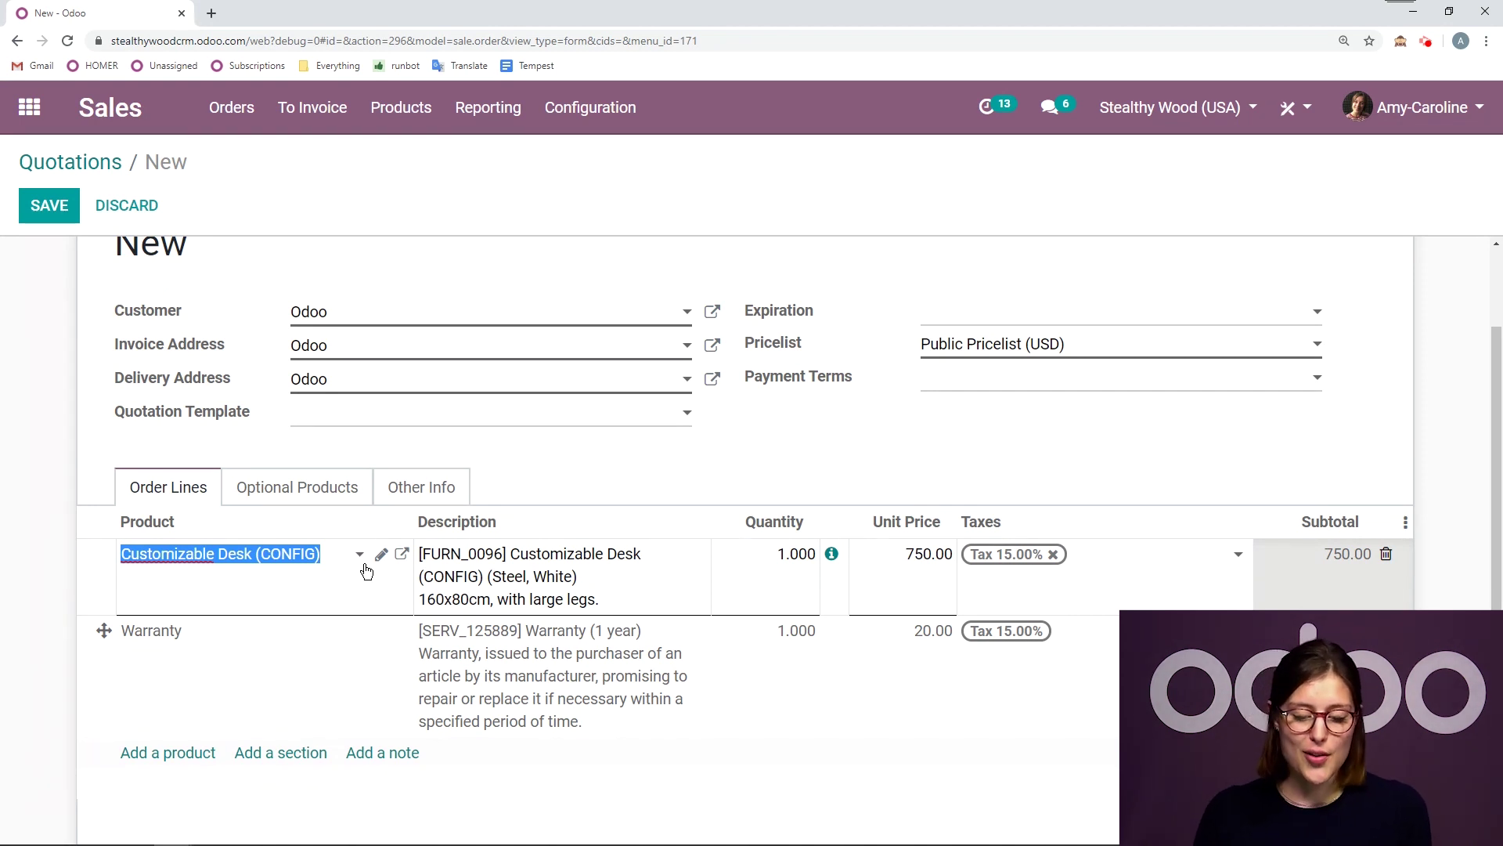
pyautogui.click(402, 555)
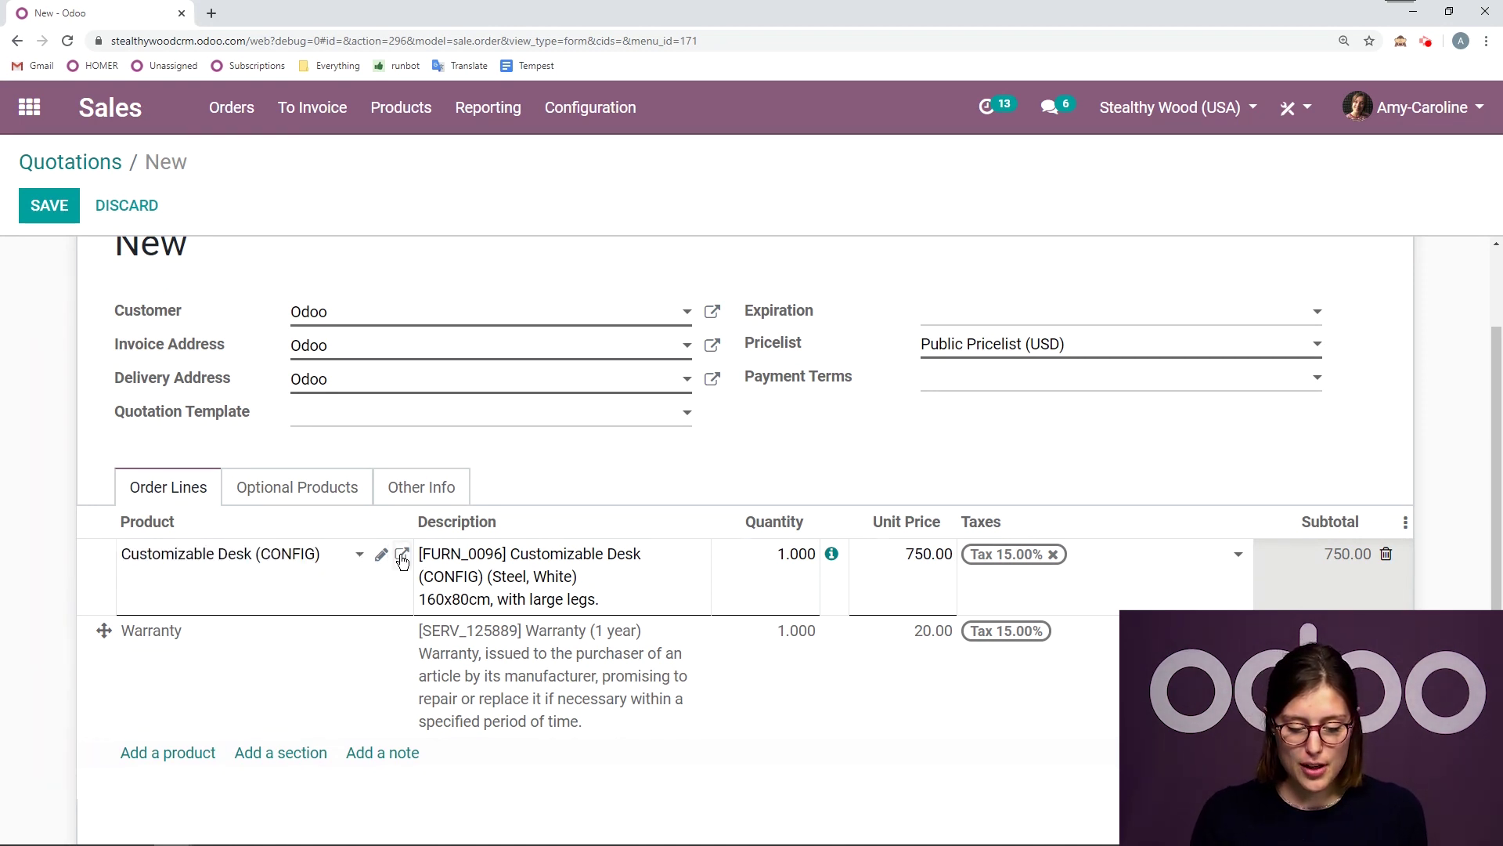
pyautogui.click(402, 558)
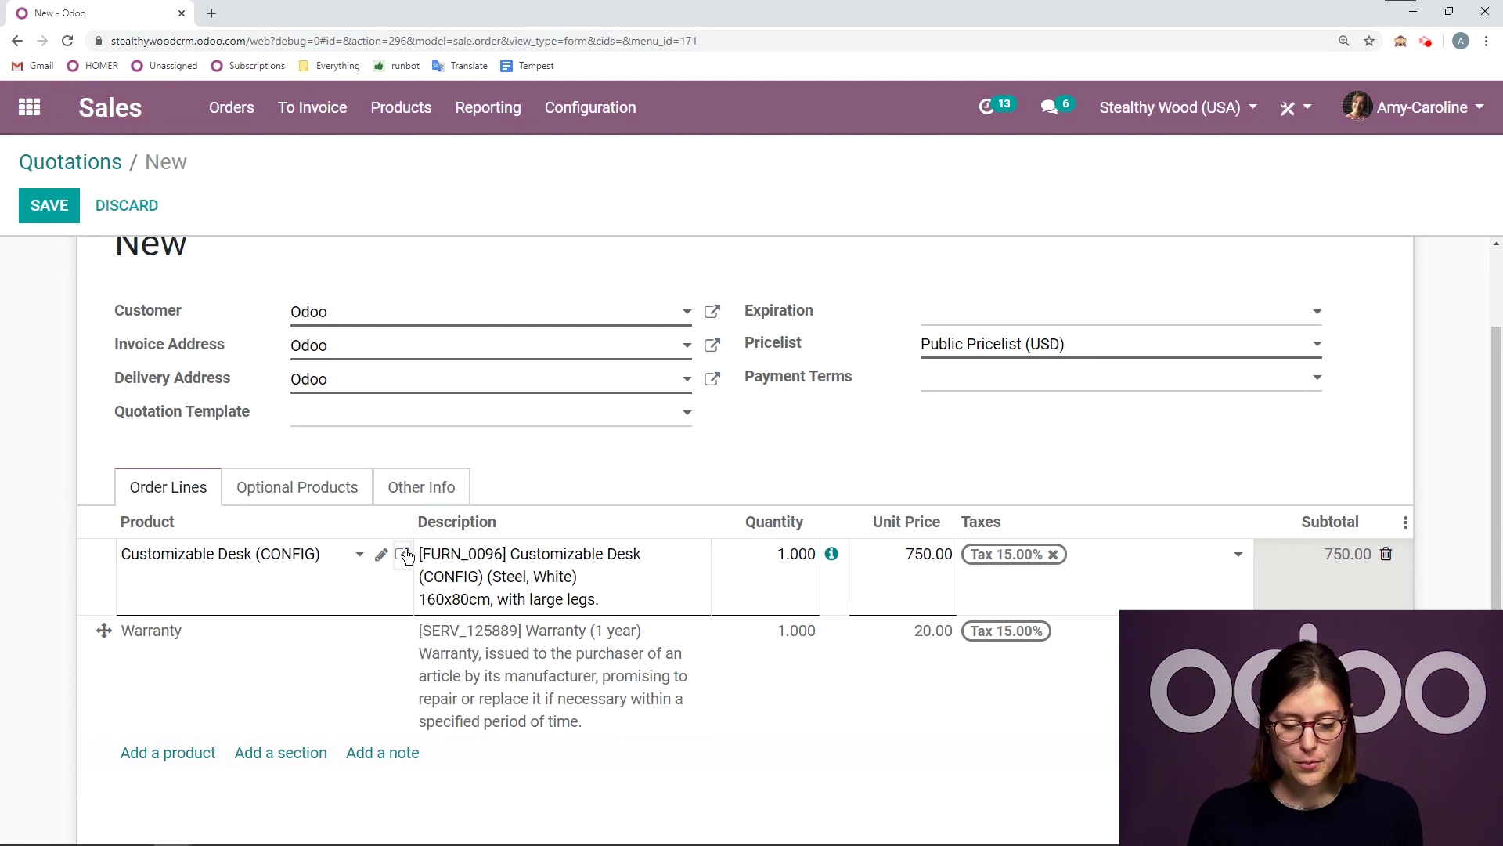
pyautogui.click(498, 491)
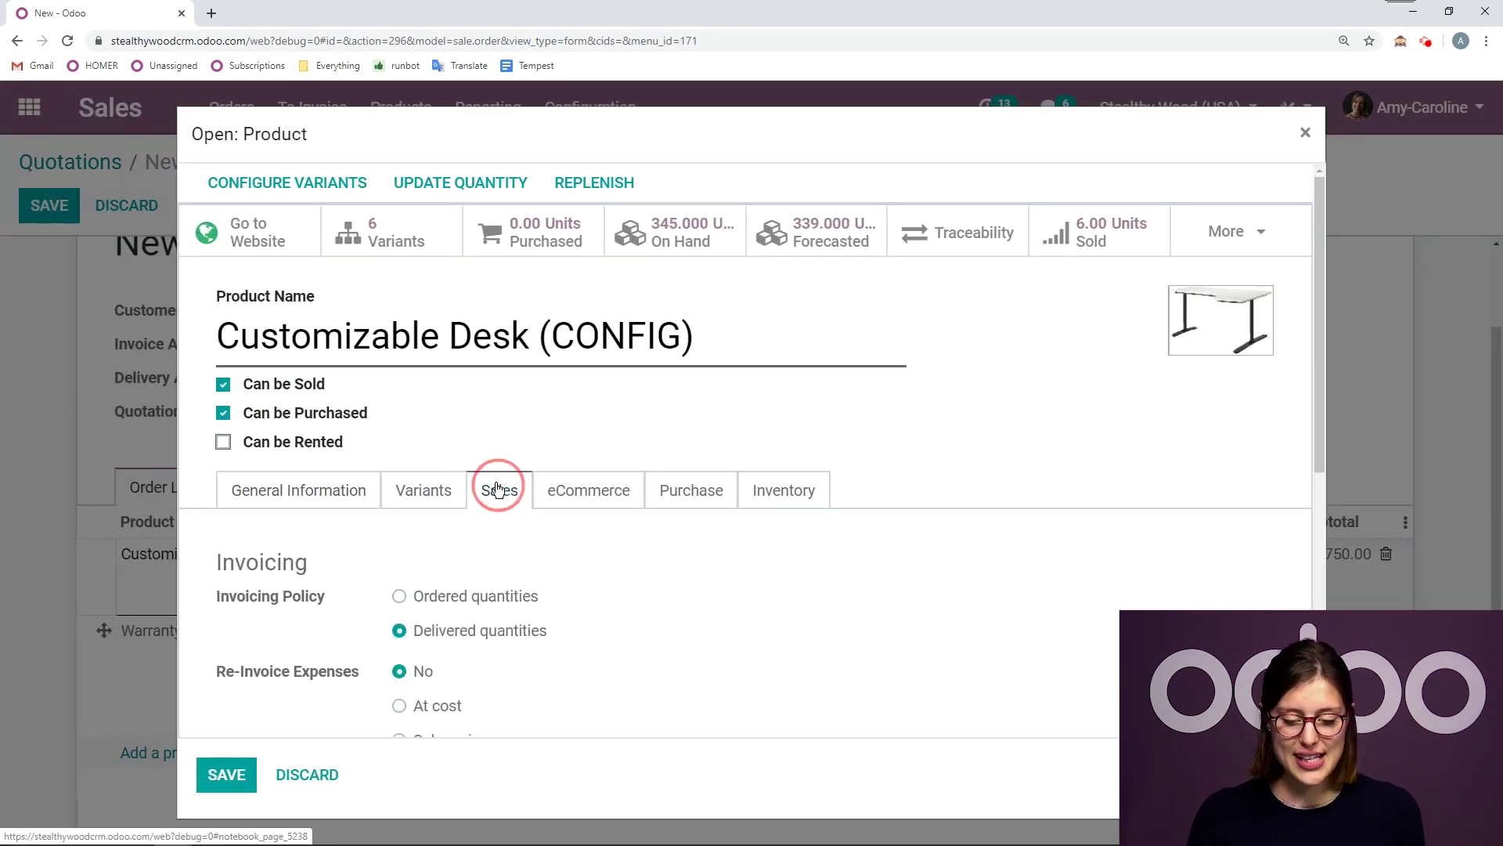
pyautogui.scroll(-5, 504, 555)
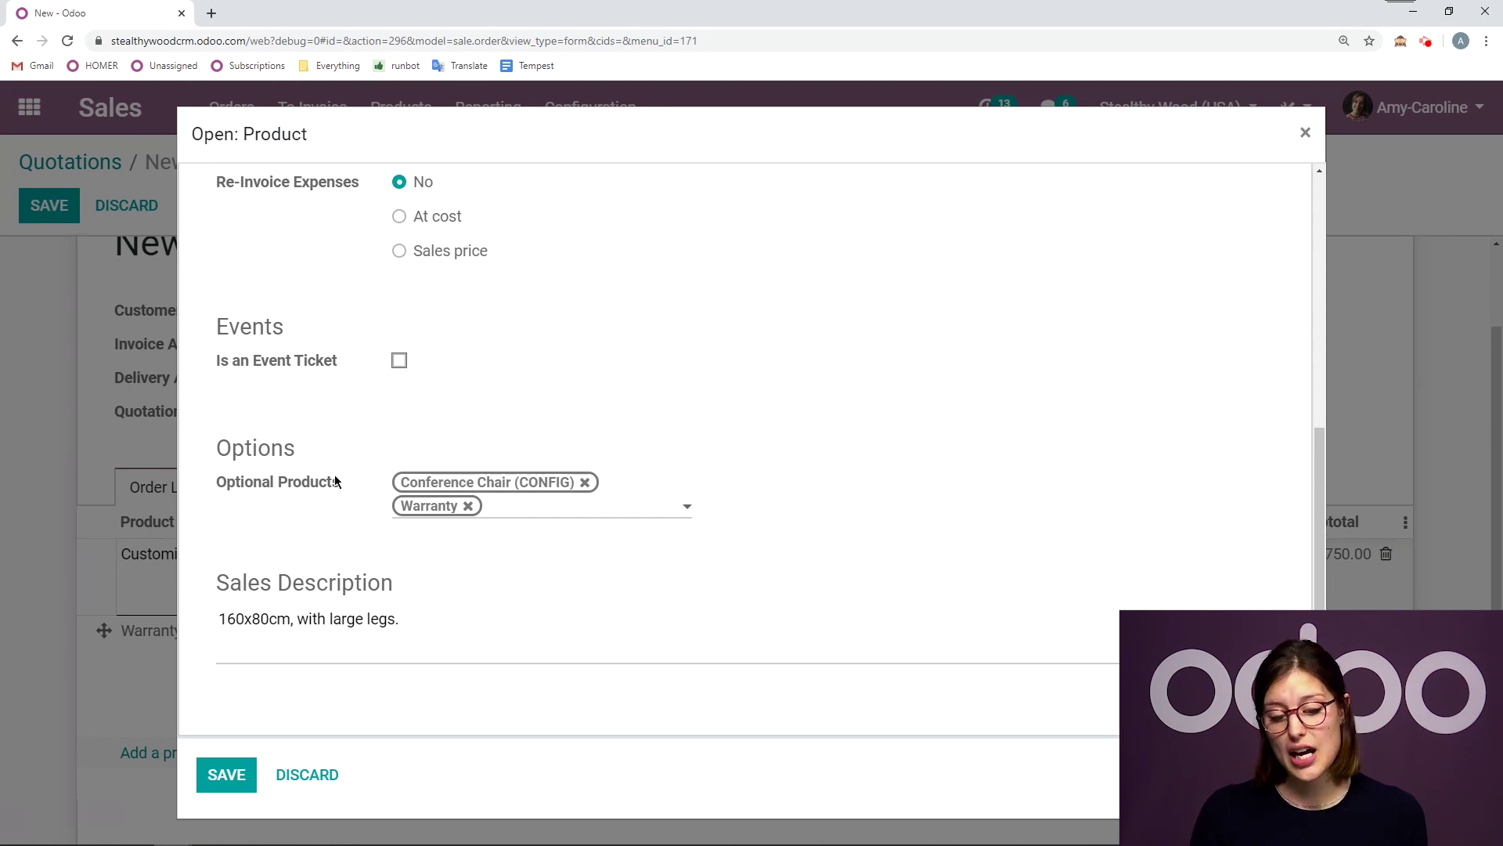
pyautogui.click(589, 511)
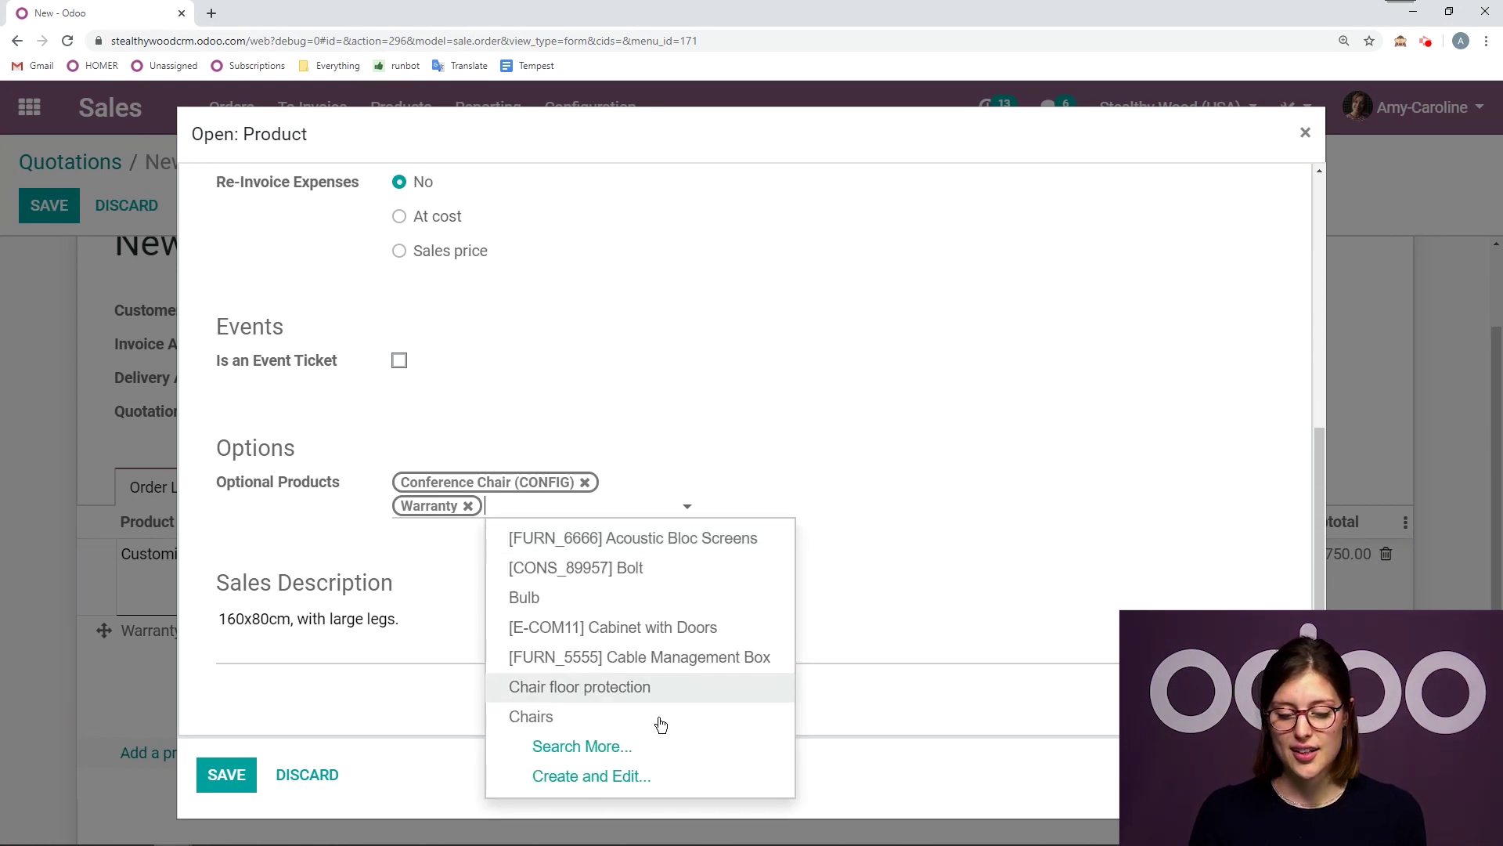
pyautogui.click(786, 430)
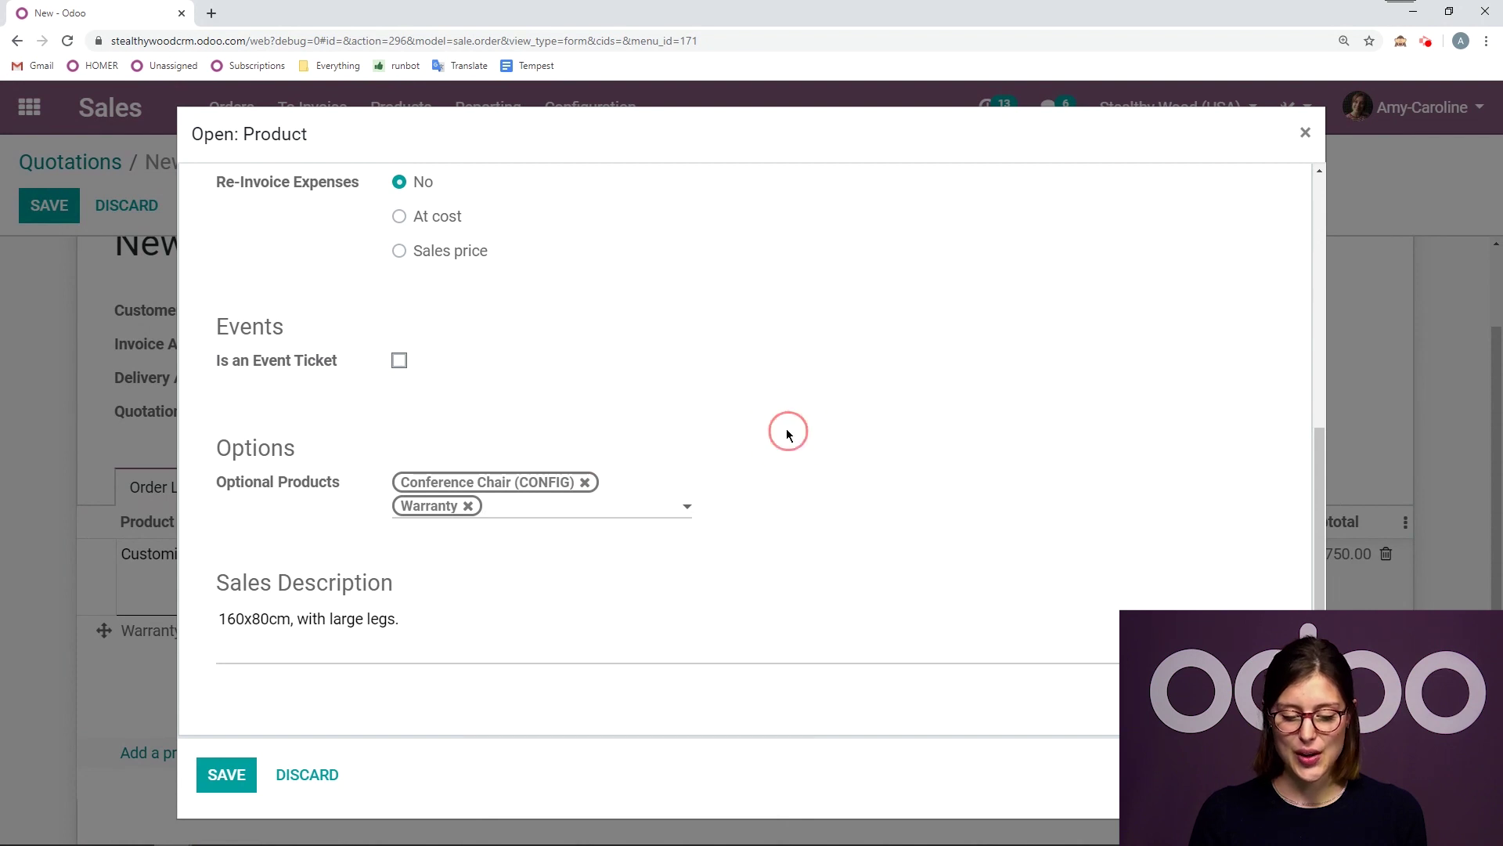
pyautogui.click(327, 777)
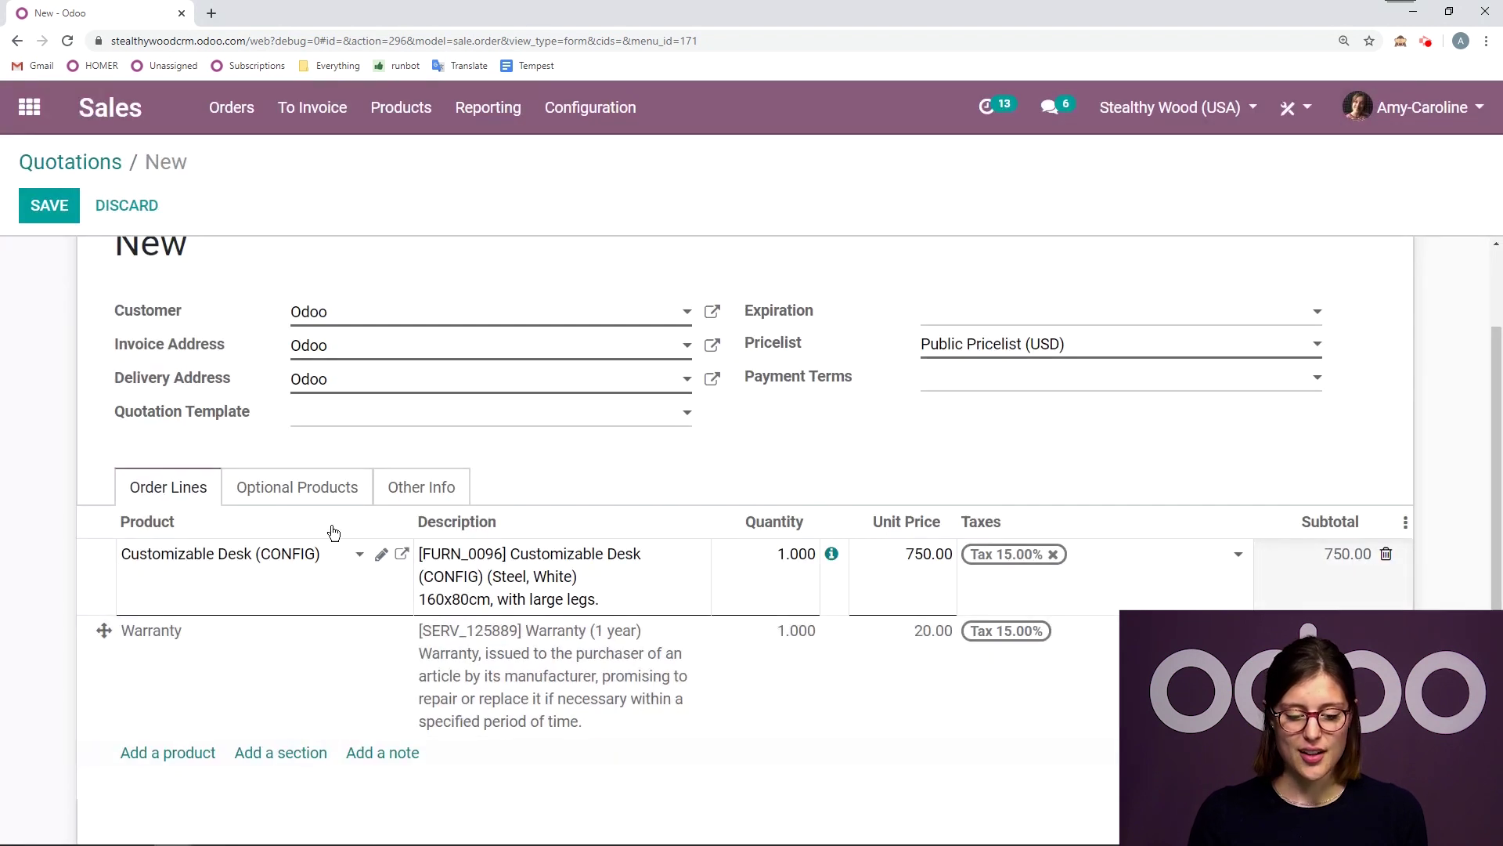
# Add an Office Lamp line with quantity 4 at 30.00 each.
pyautogui.click(41, 523)
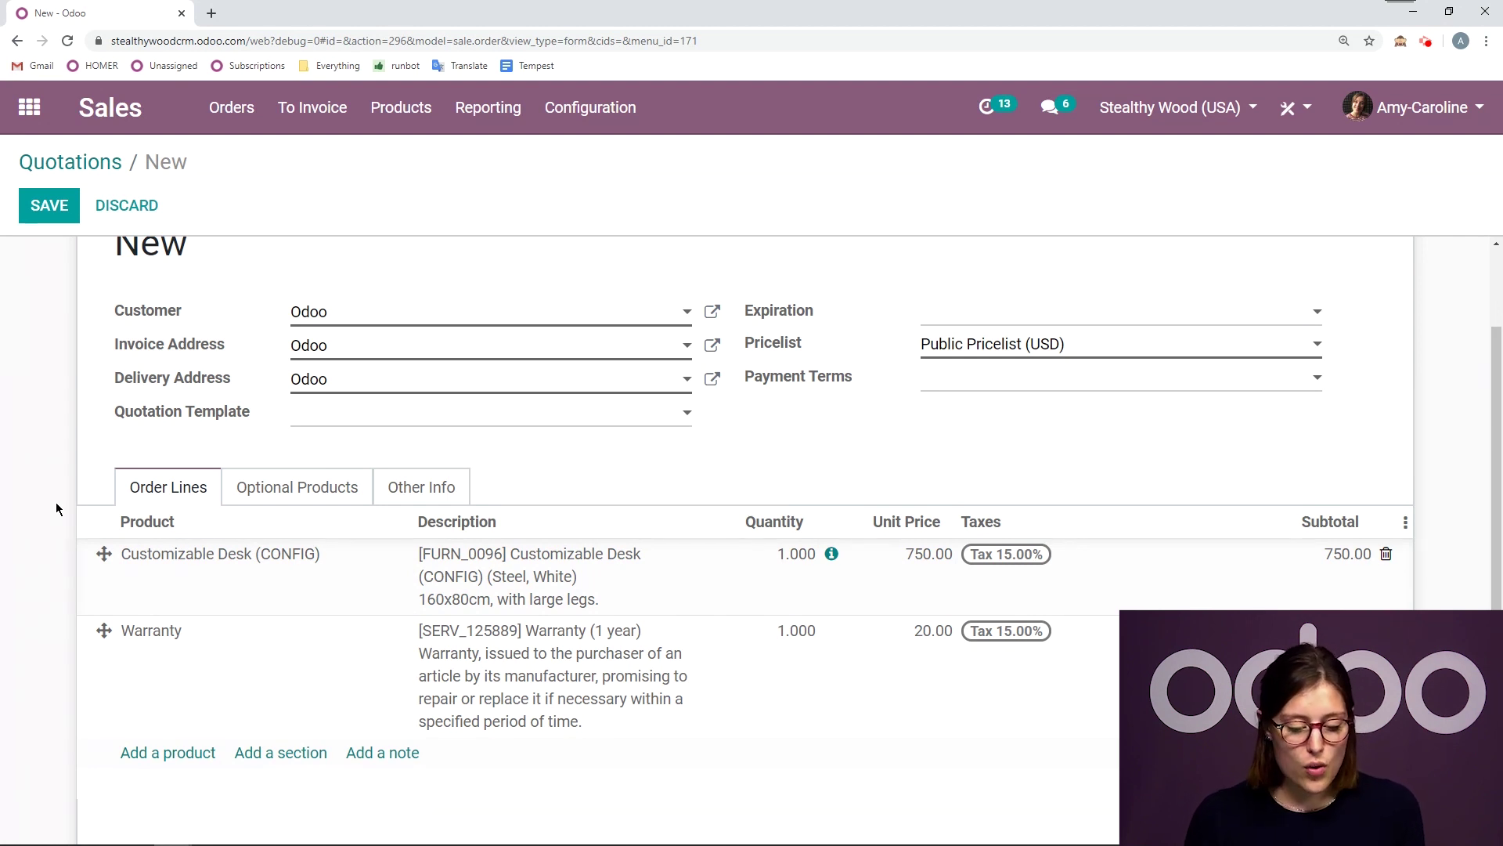
pyautogui.scroll(-3, 54, 586)
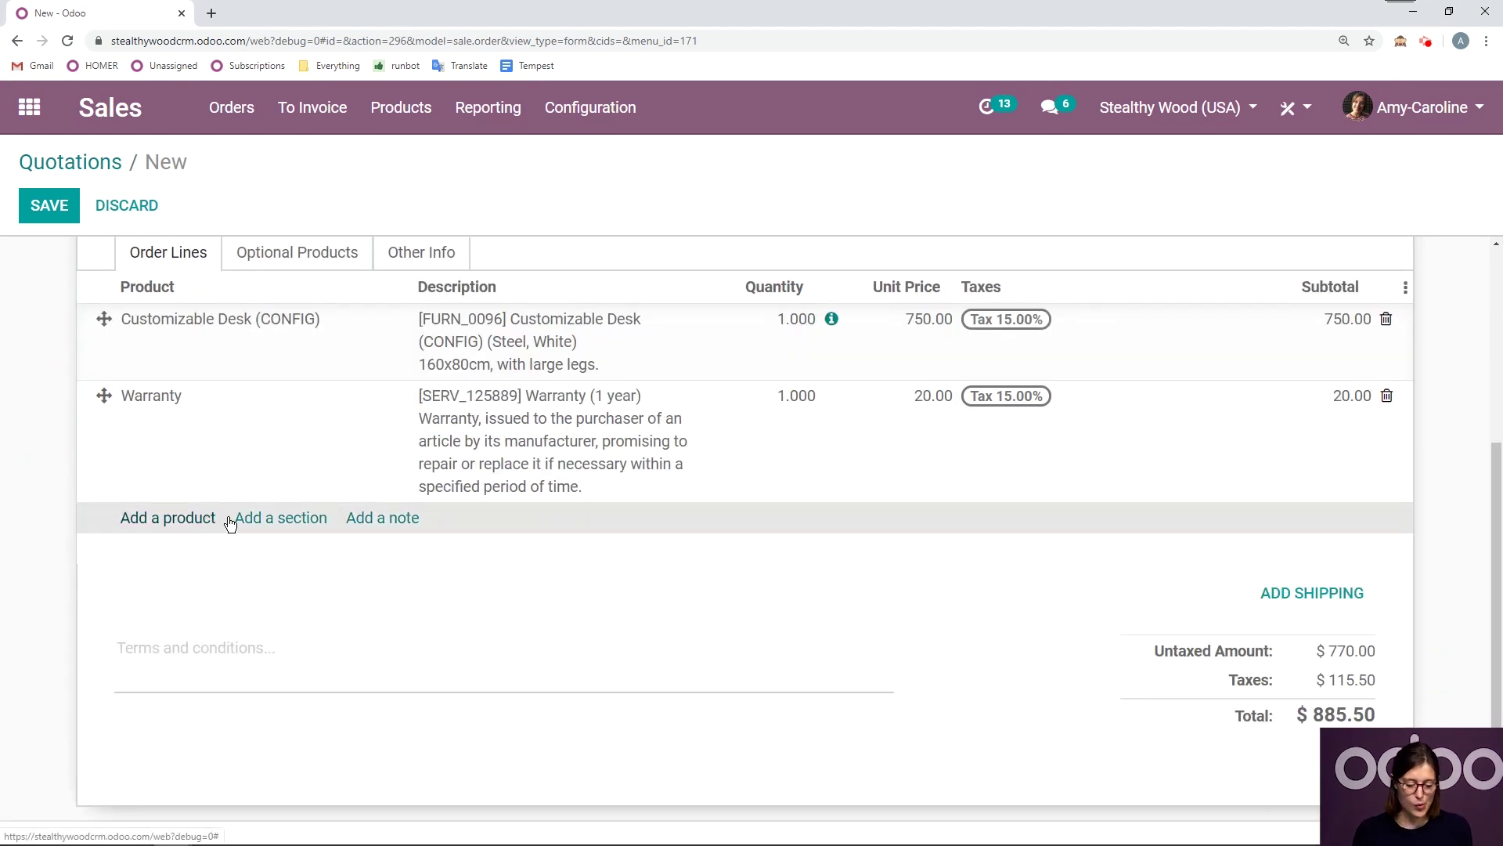
pyautogui.click(227, 518)
pyautogui.write('Offi')
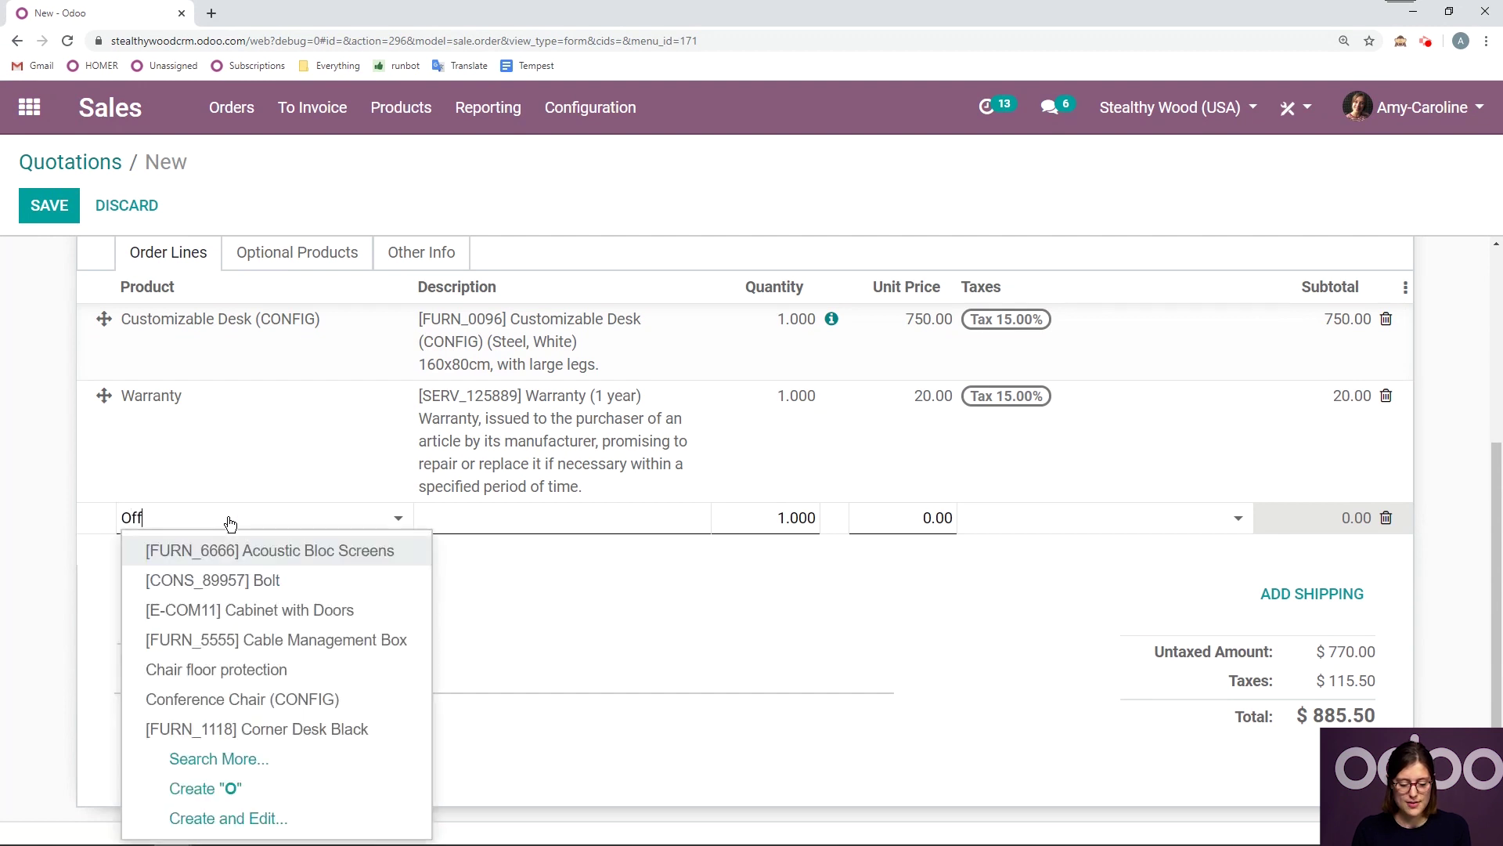
pyautogui.click(285, 639)
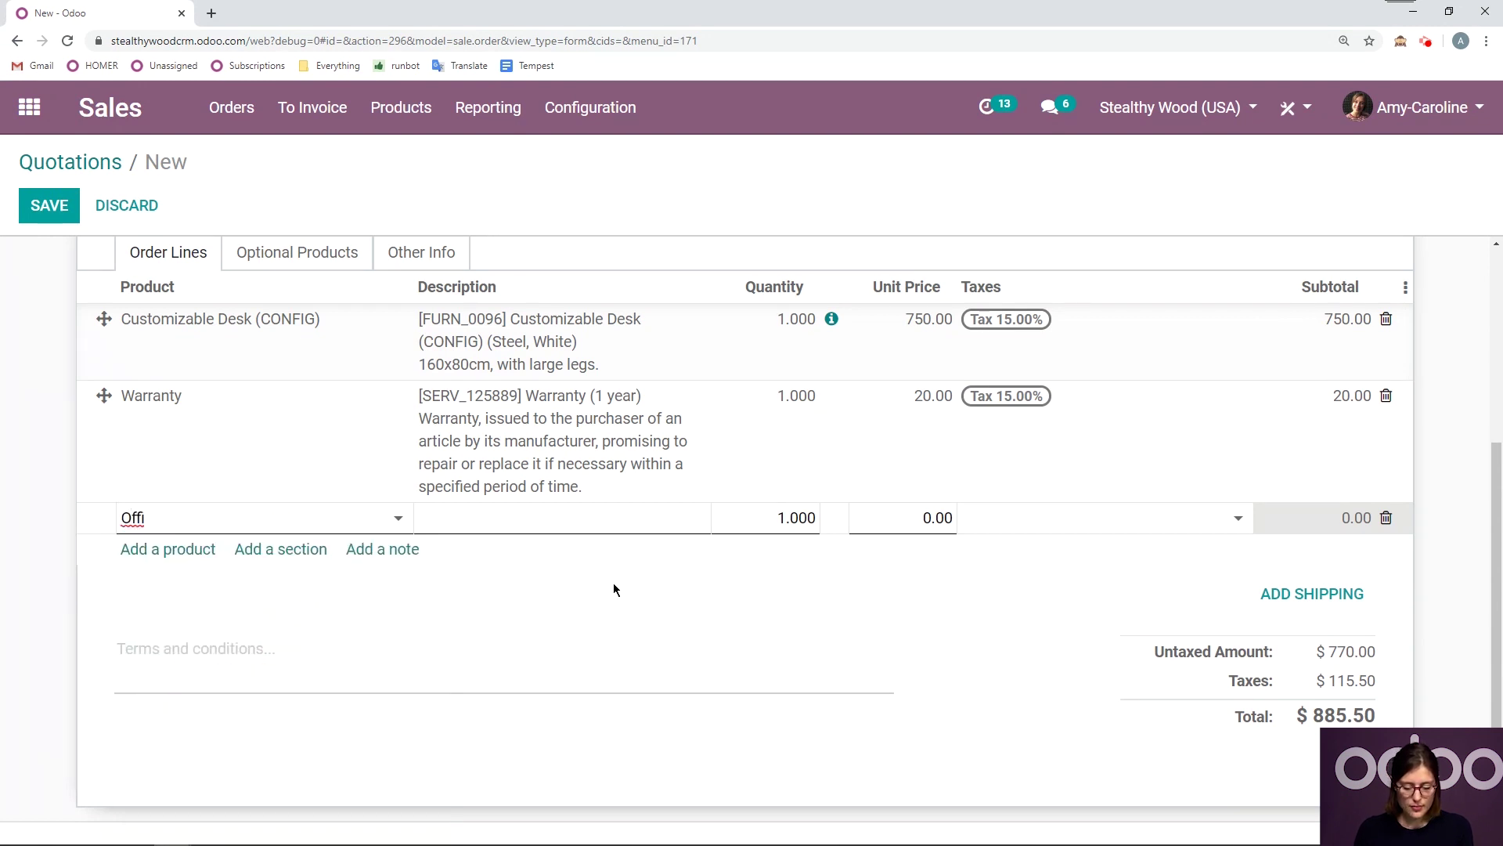
pyautogui.click(792, 515)
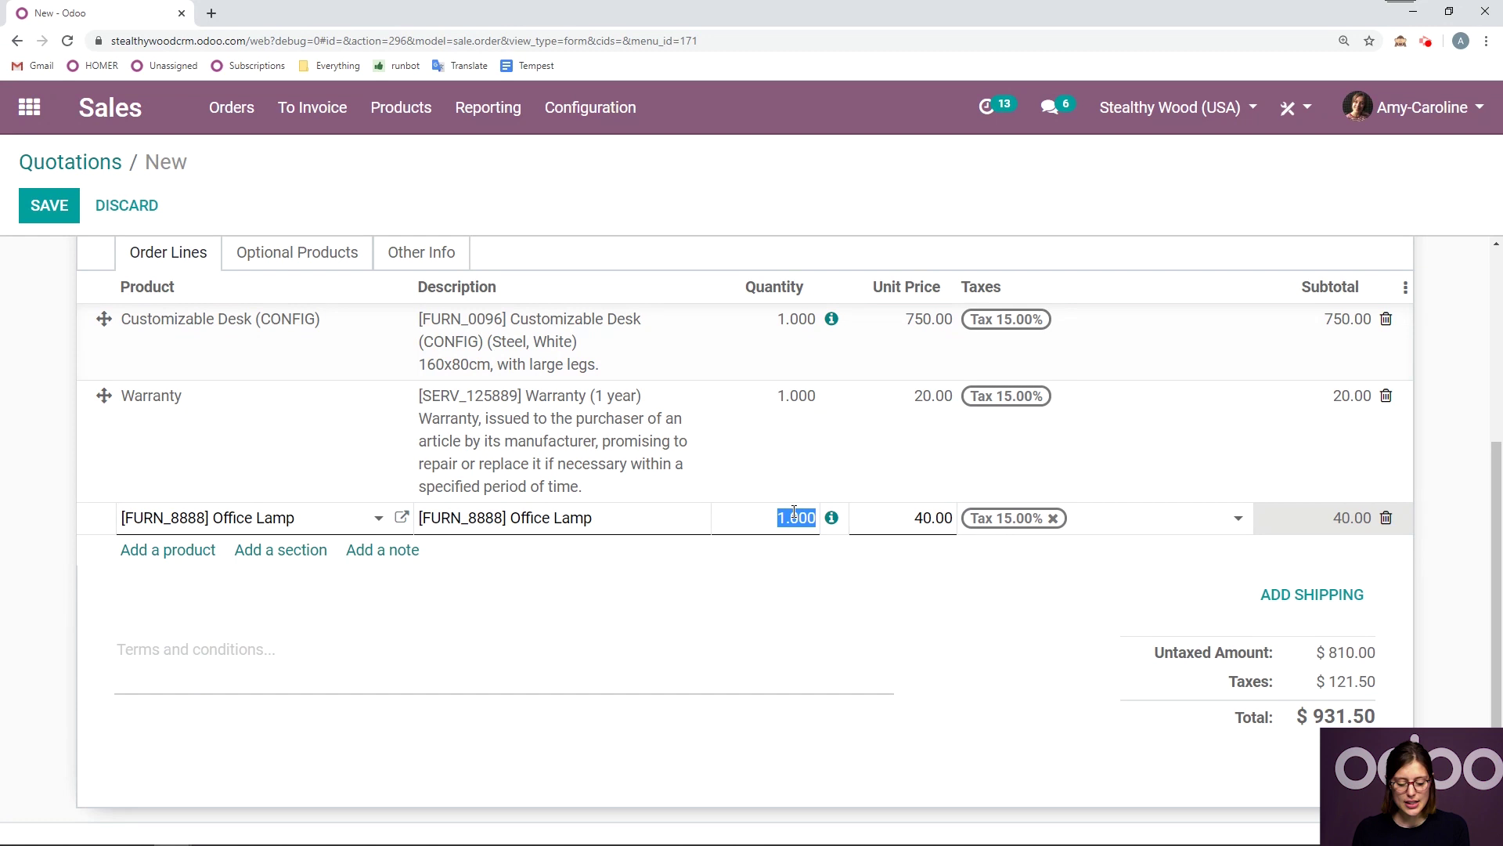
pyautogui.write('4')
pyautogui.click(936, 517)
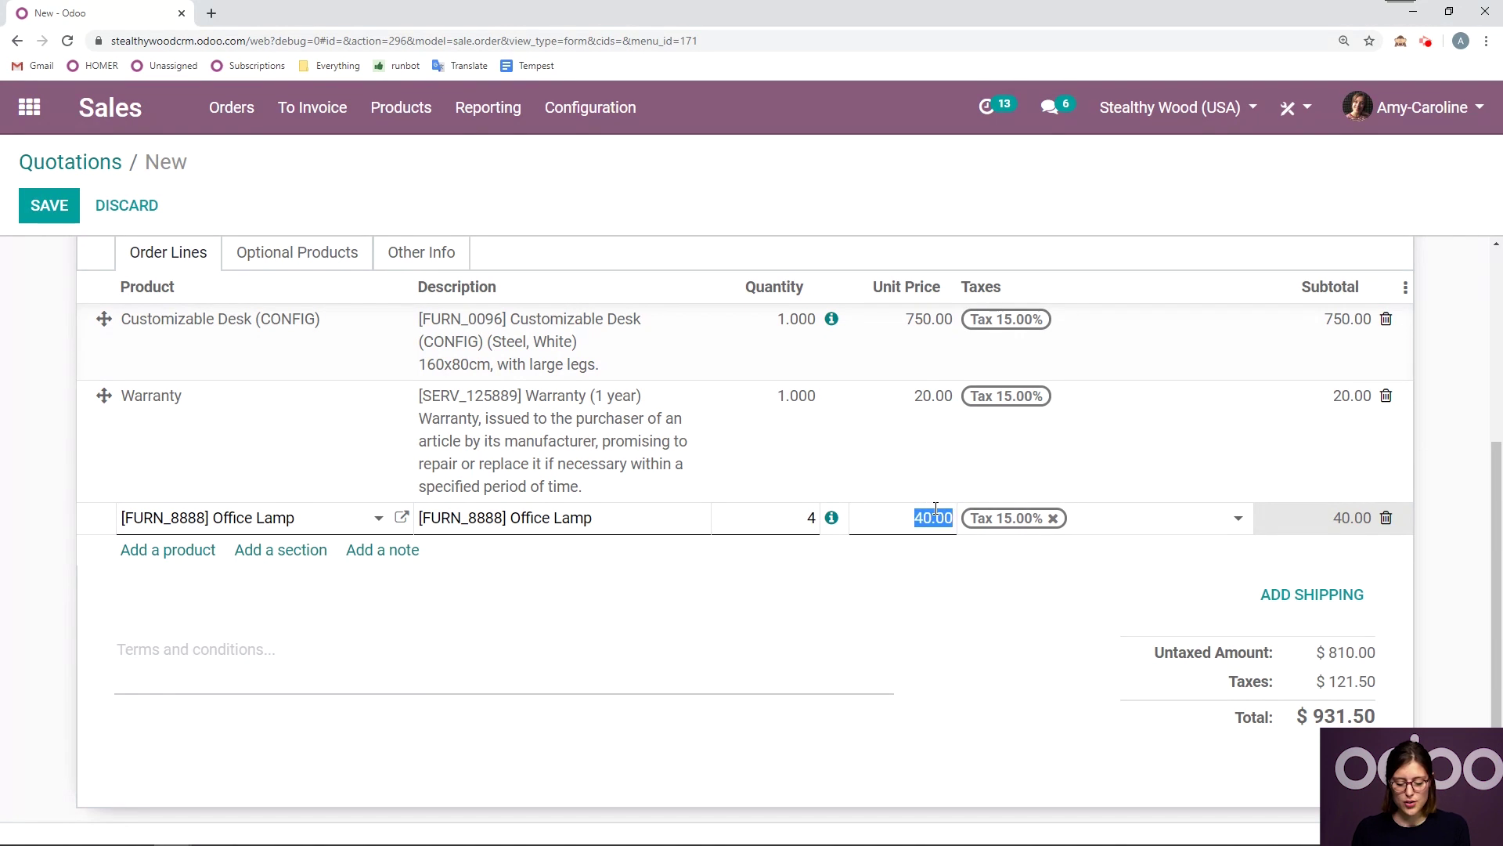
pyautogui.write('30')
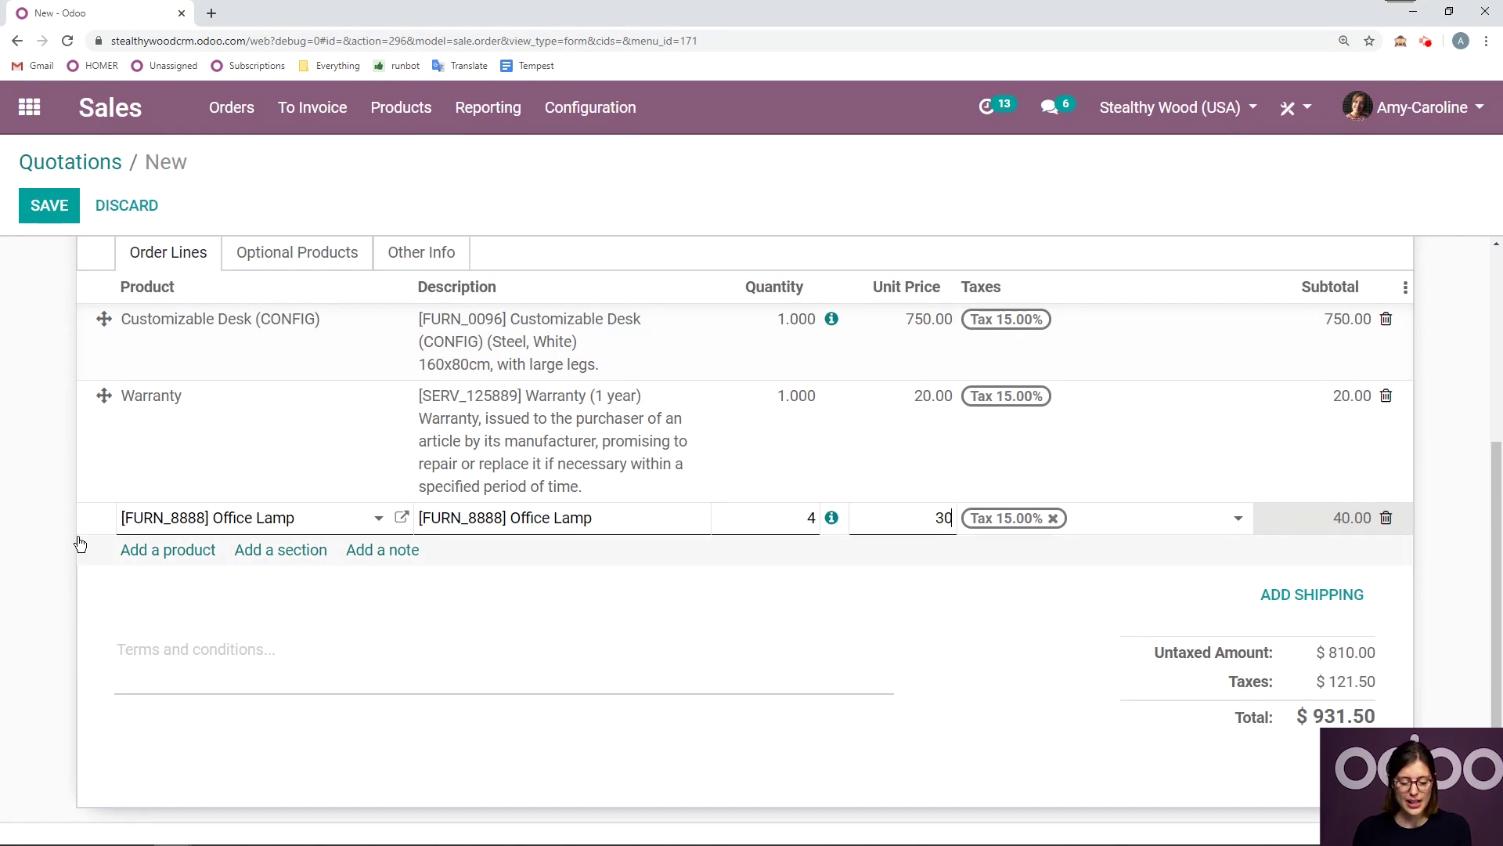
pyautogui.click(35, 538)
# Add a Large Cabinet priced =9*12 (108.00) and delete the leftover empty line.
pyautogui.click(154, 552)
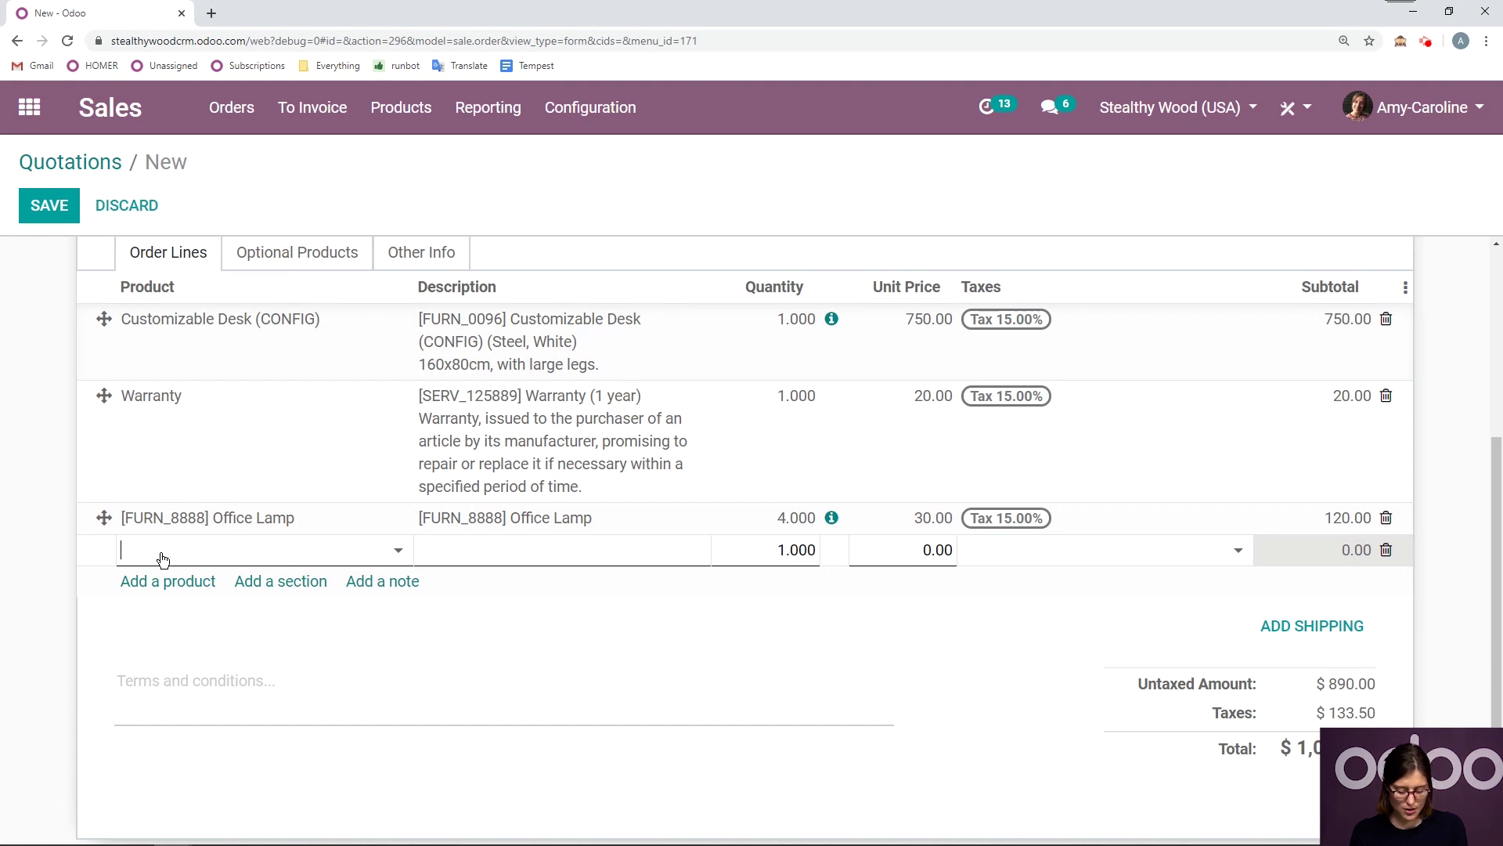
pyautogui.write('cab')
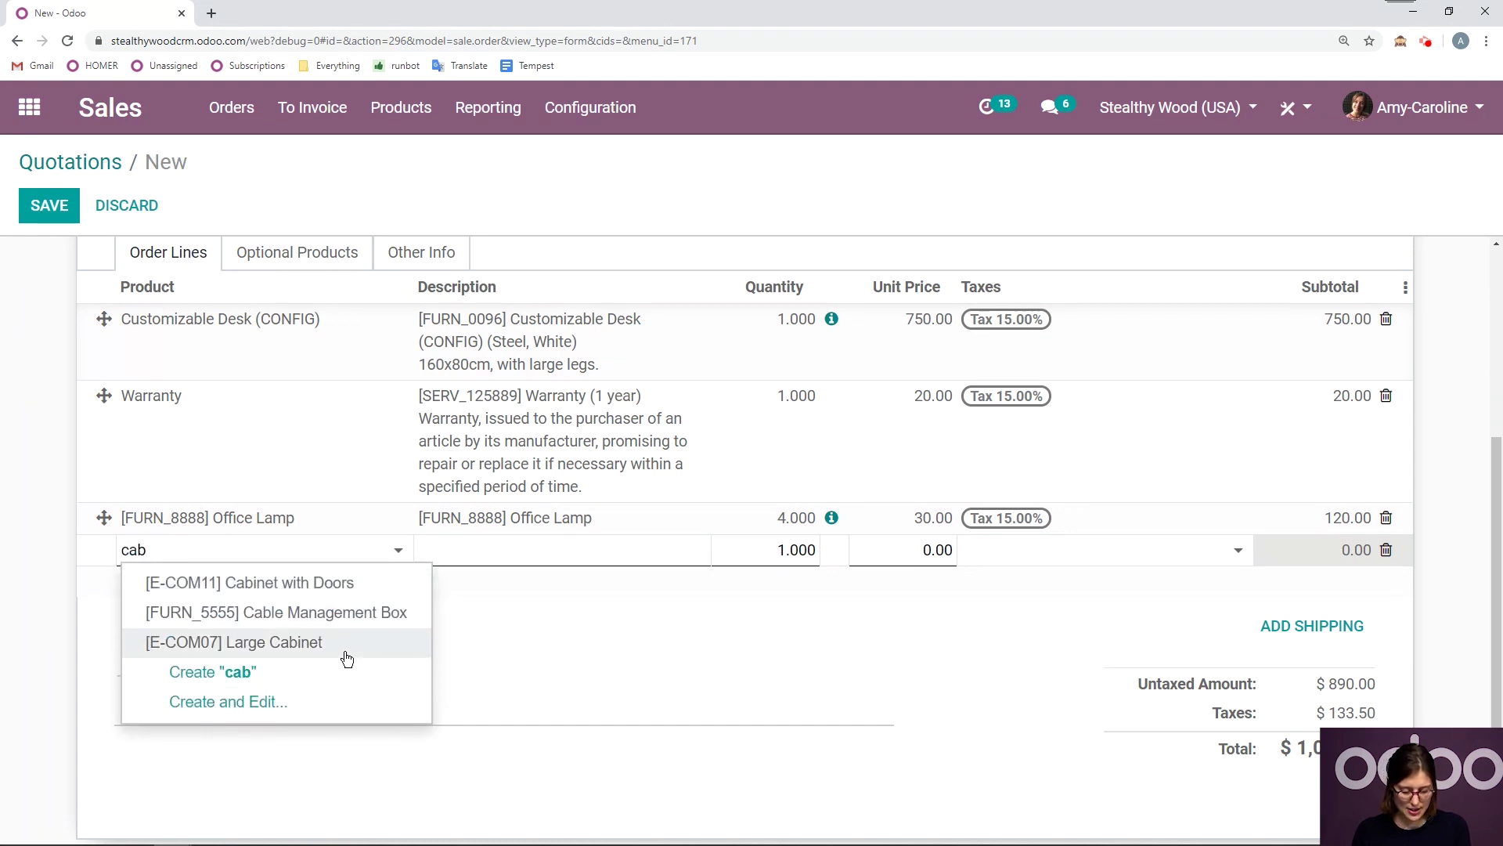
pyautogui.click(347, 656)
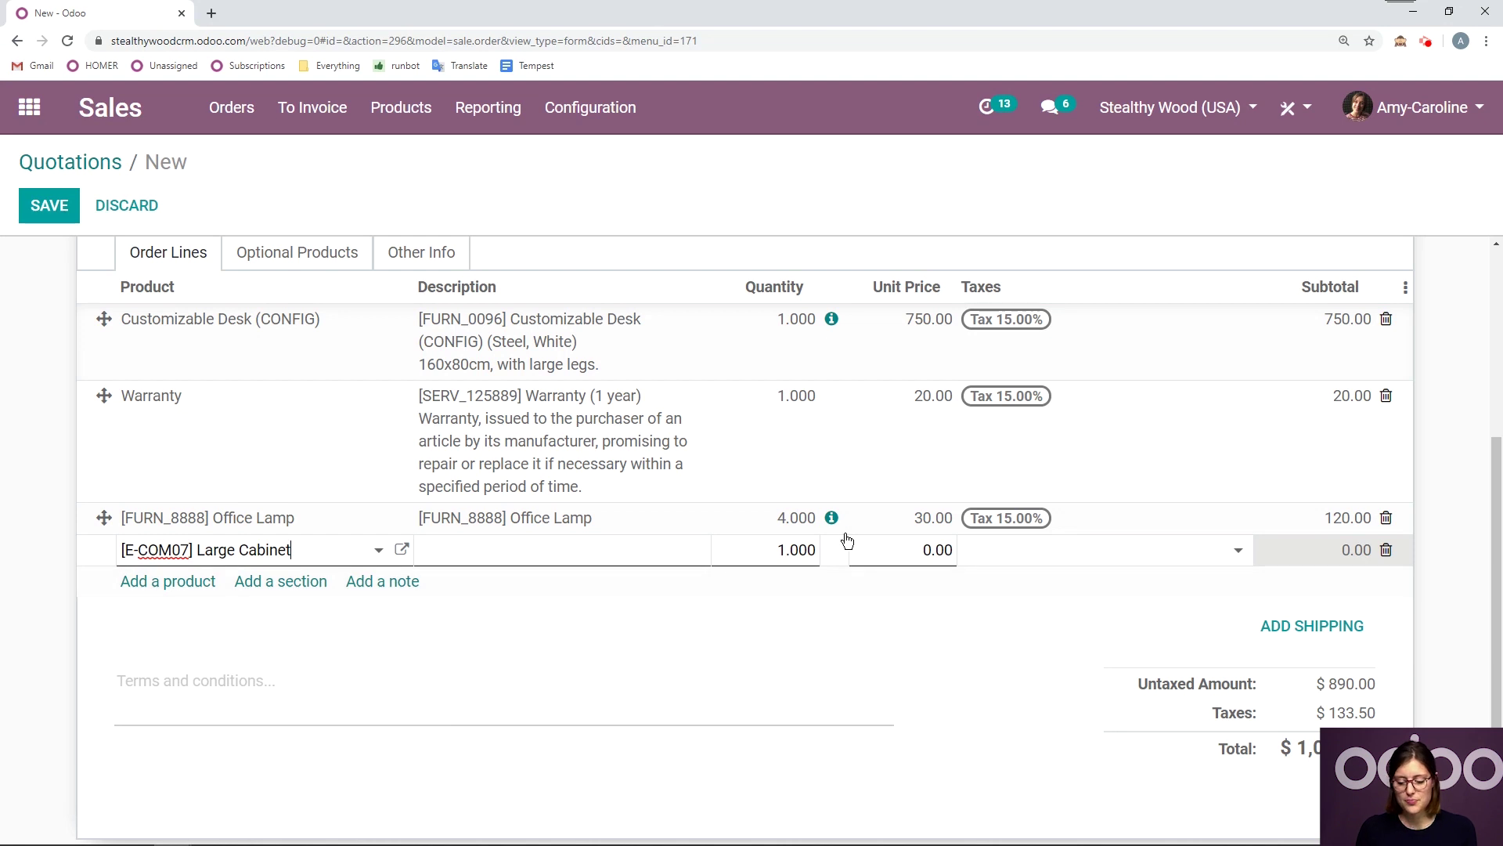
pyautogui.click(881, 544)
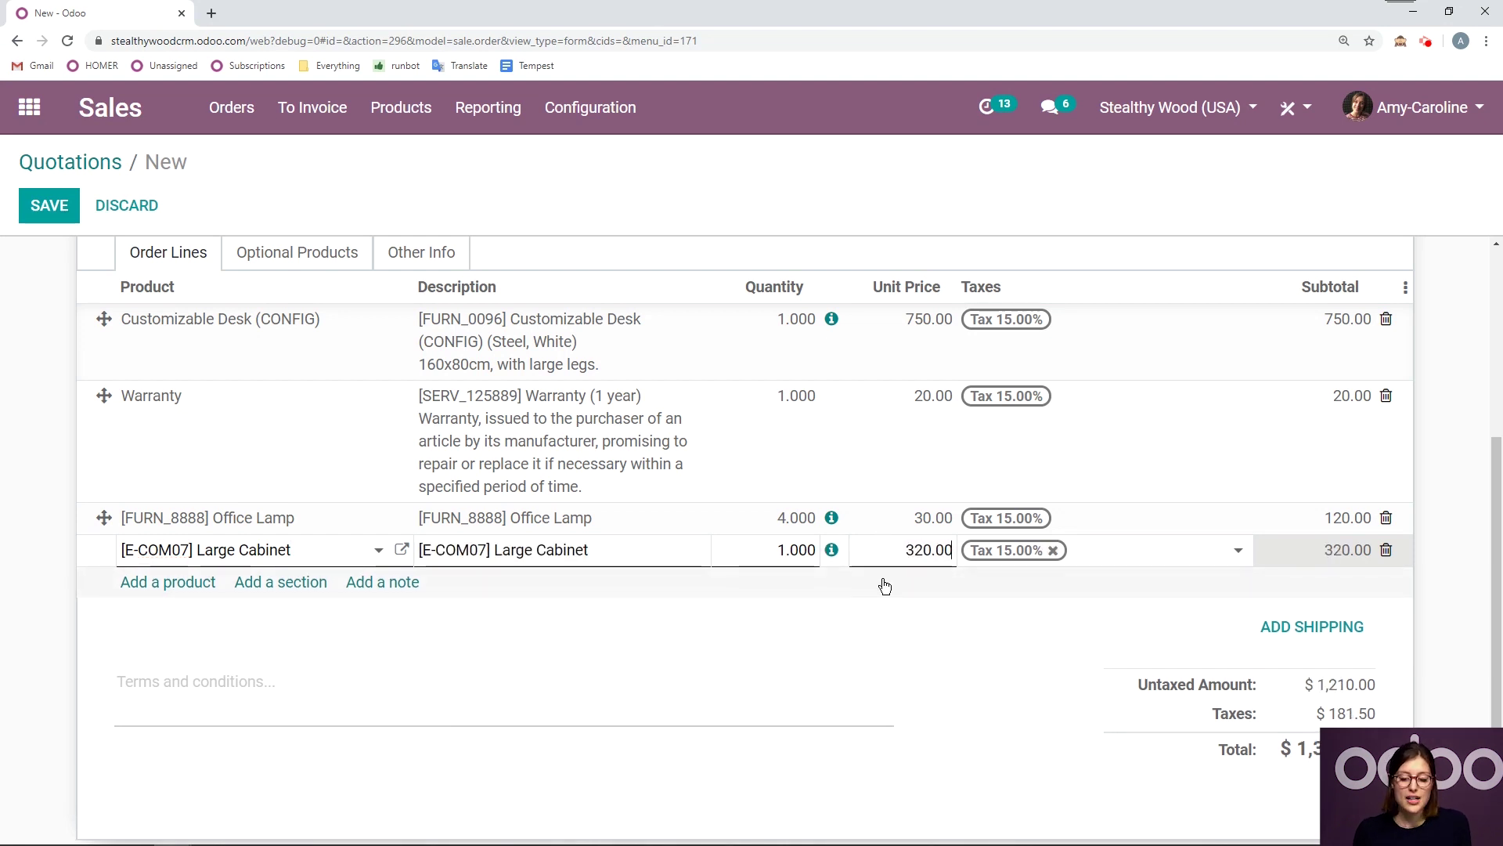
pyautogui.doubleClick(908, 552)
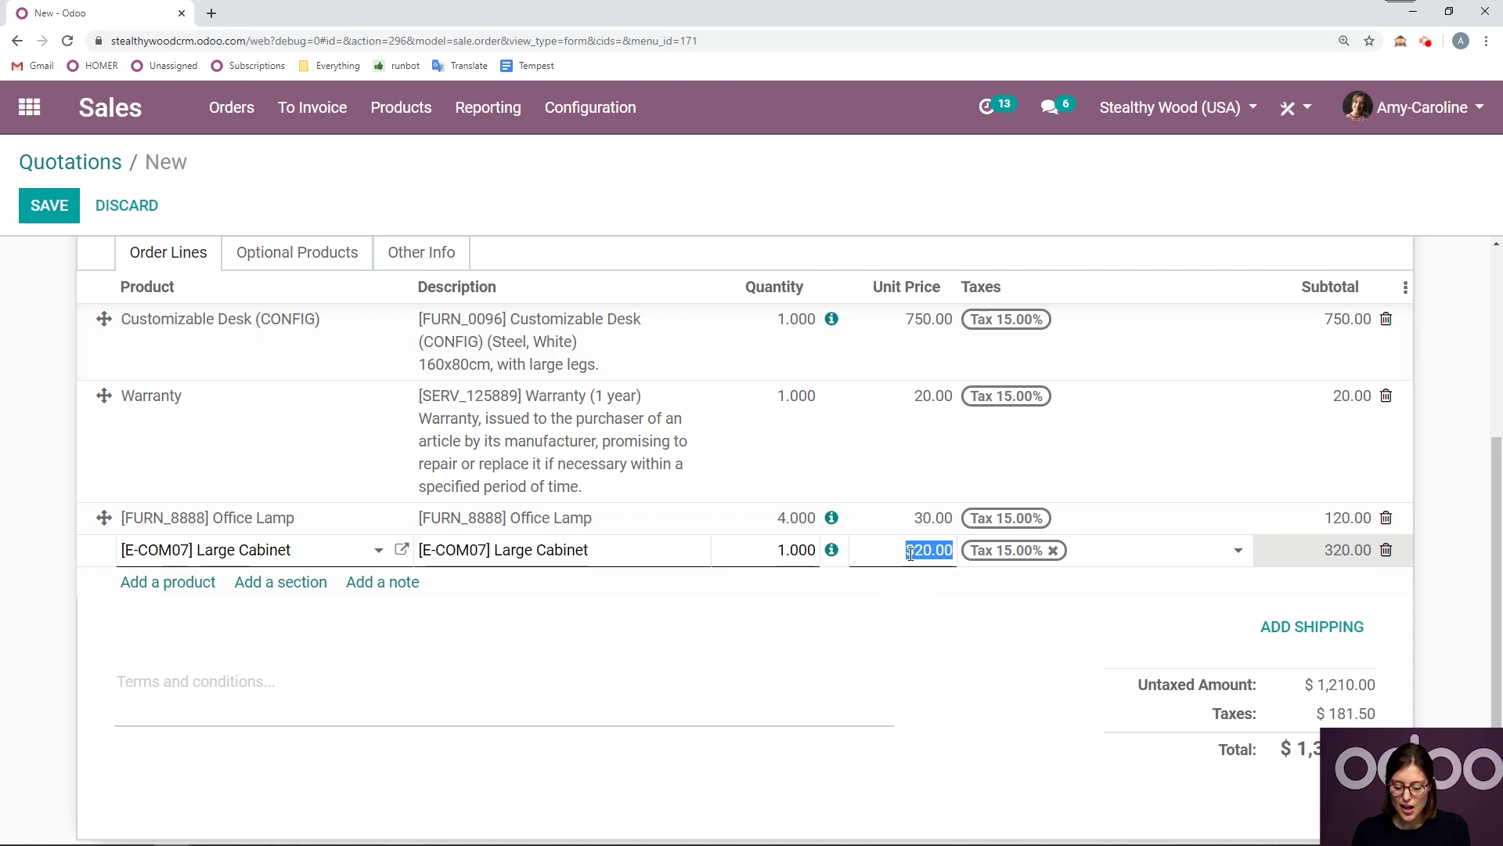
pyautogui.press('BackSpace')
pyautogui.write('=9')
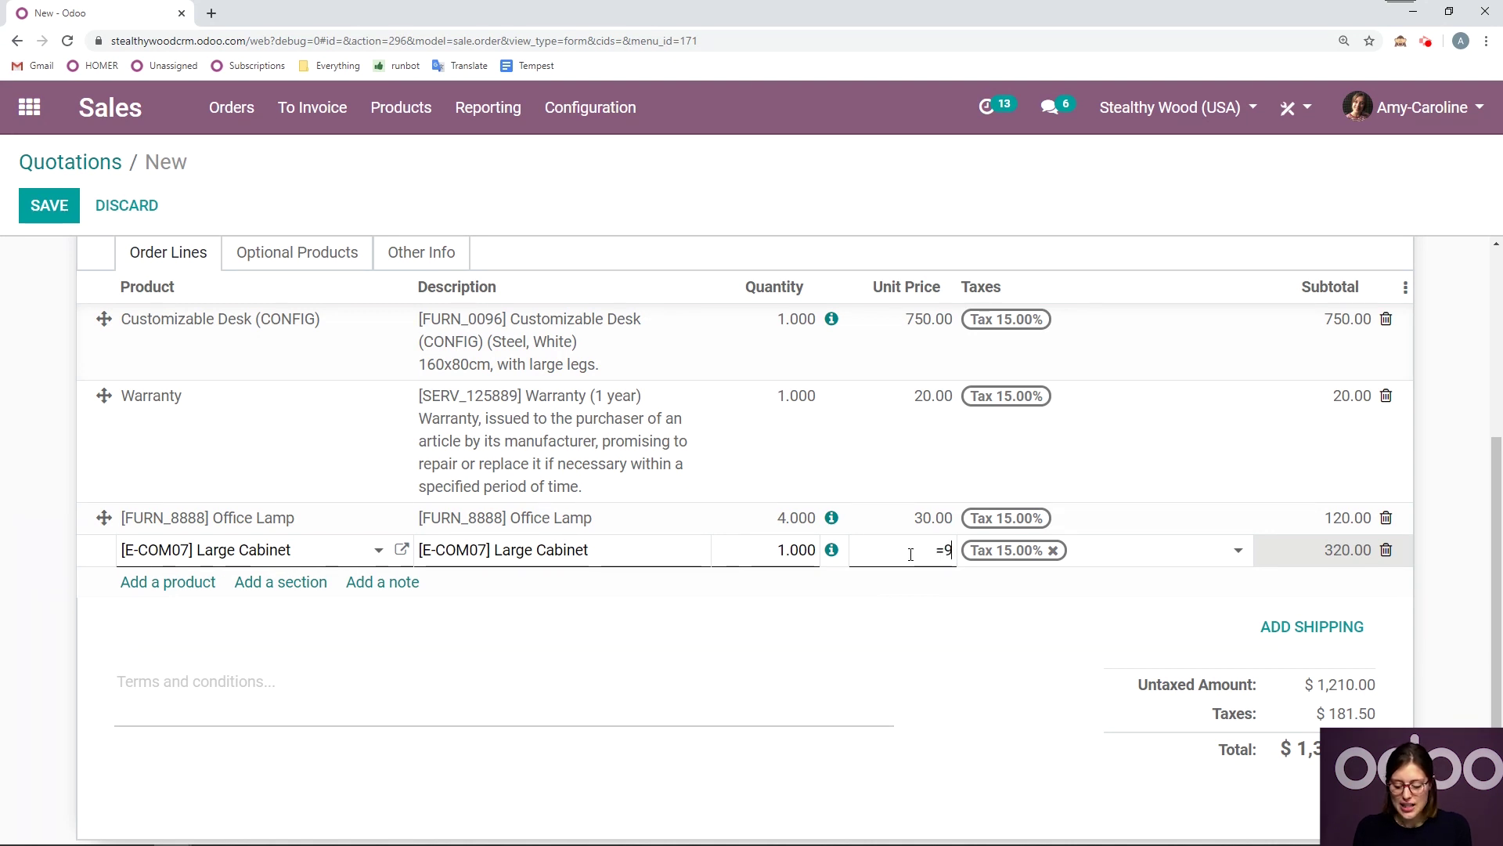
pyautogui.write('*12')
pyautogui.press('Return')
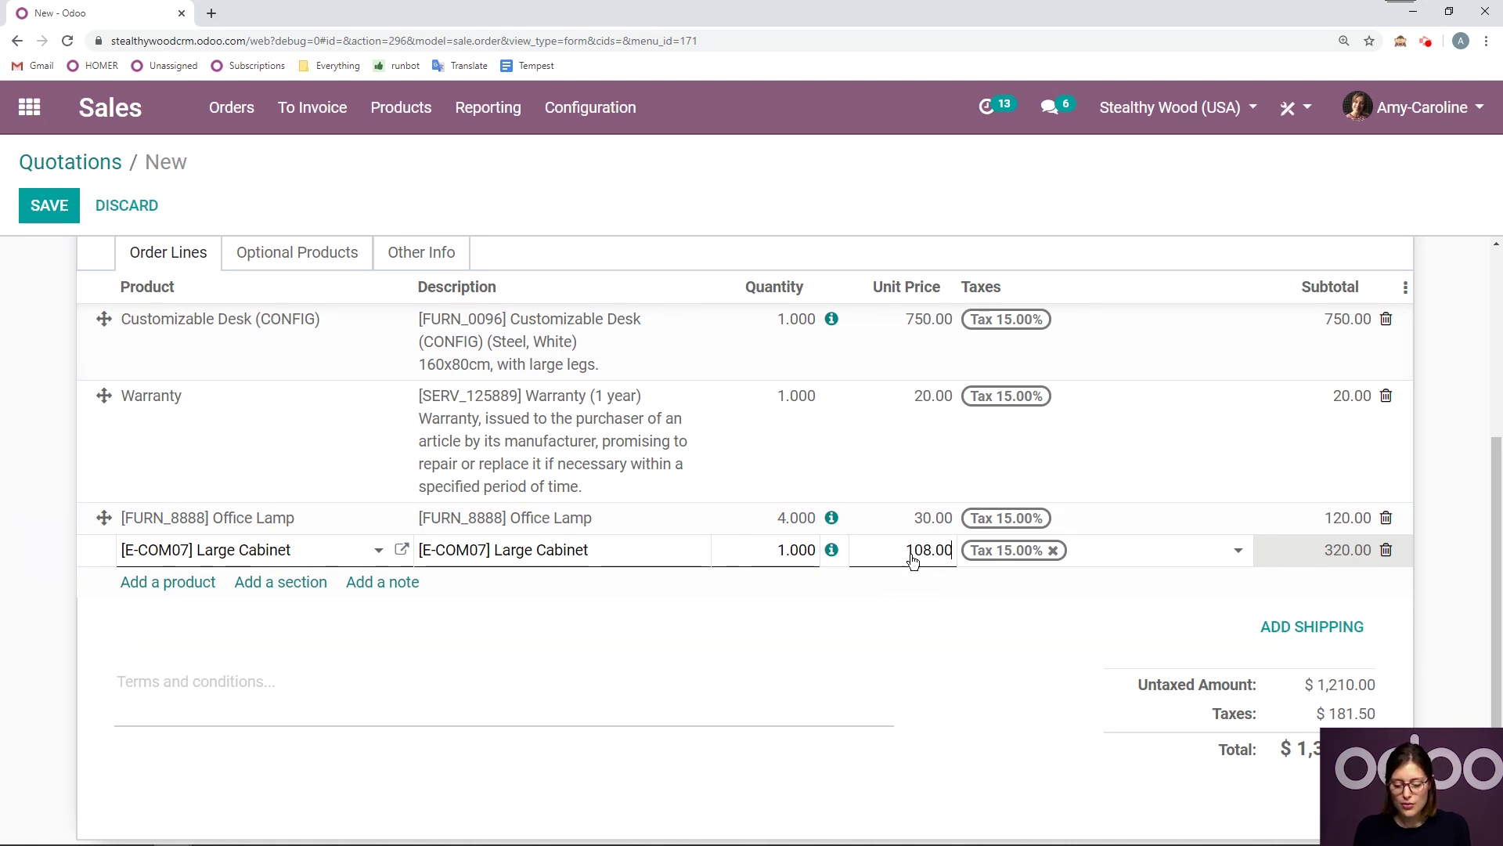
pyautogui.click(1386, 582)
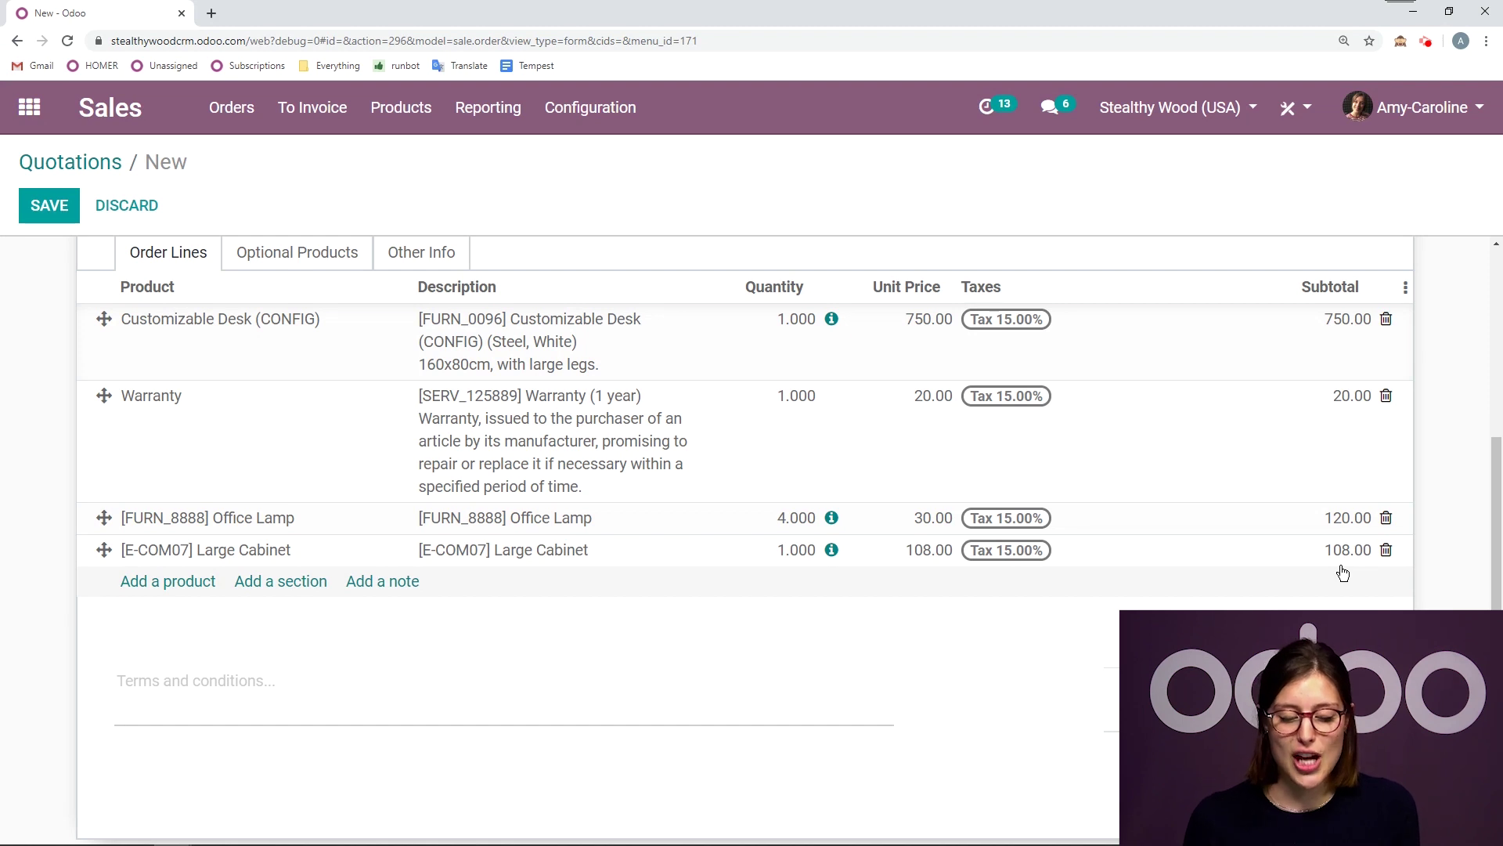
# Add two section lines titled Furniture and Lights.
pyautogui.click(280, 591)
pyautogui.write('Furniture')
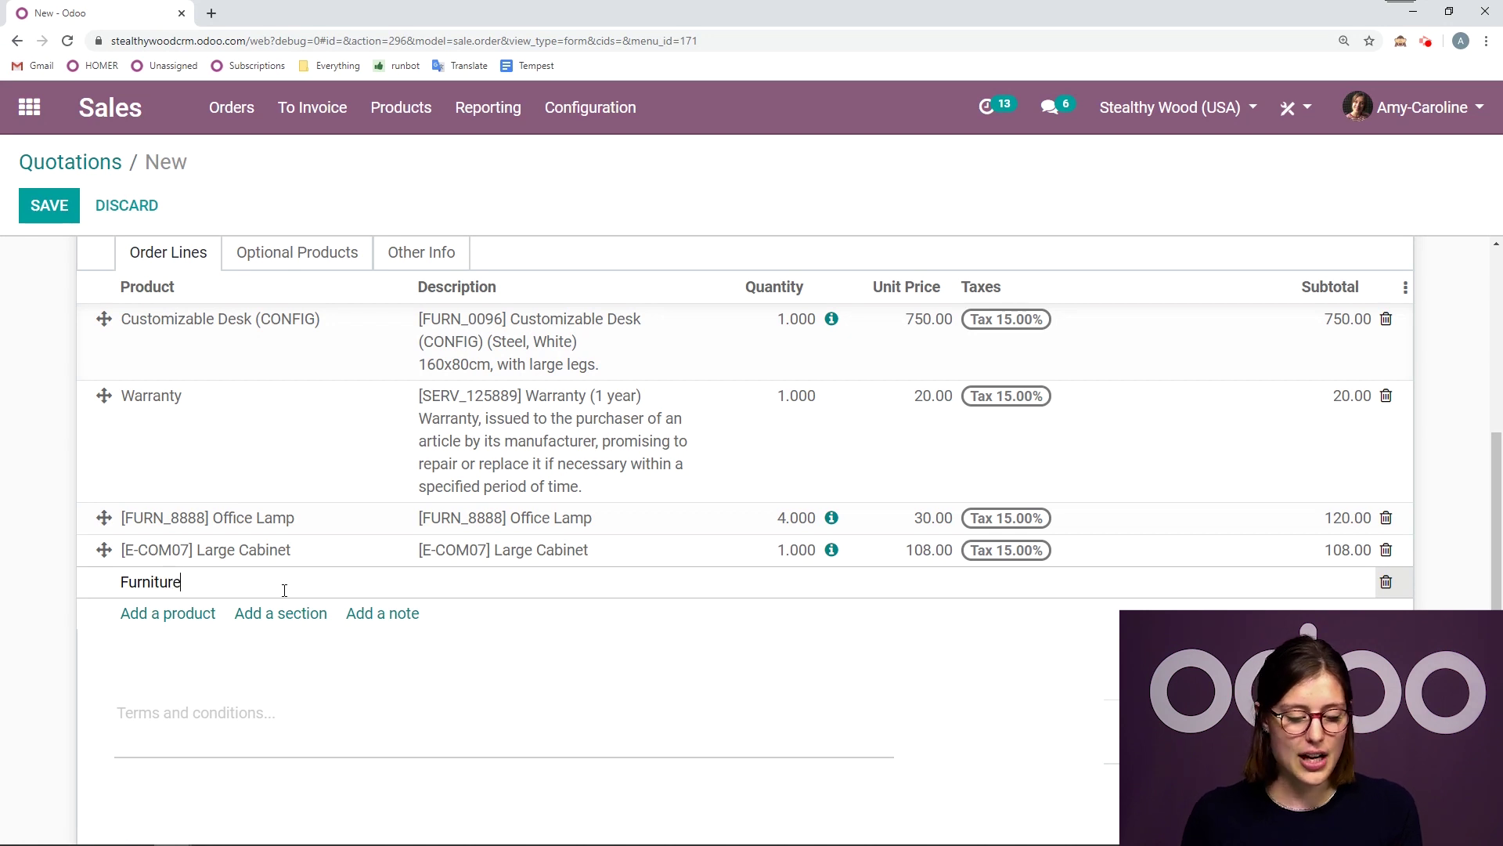
pyautogui.click(69, 575)
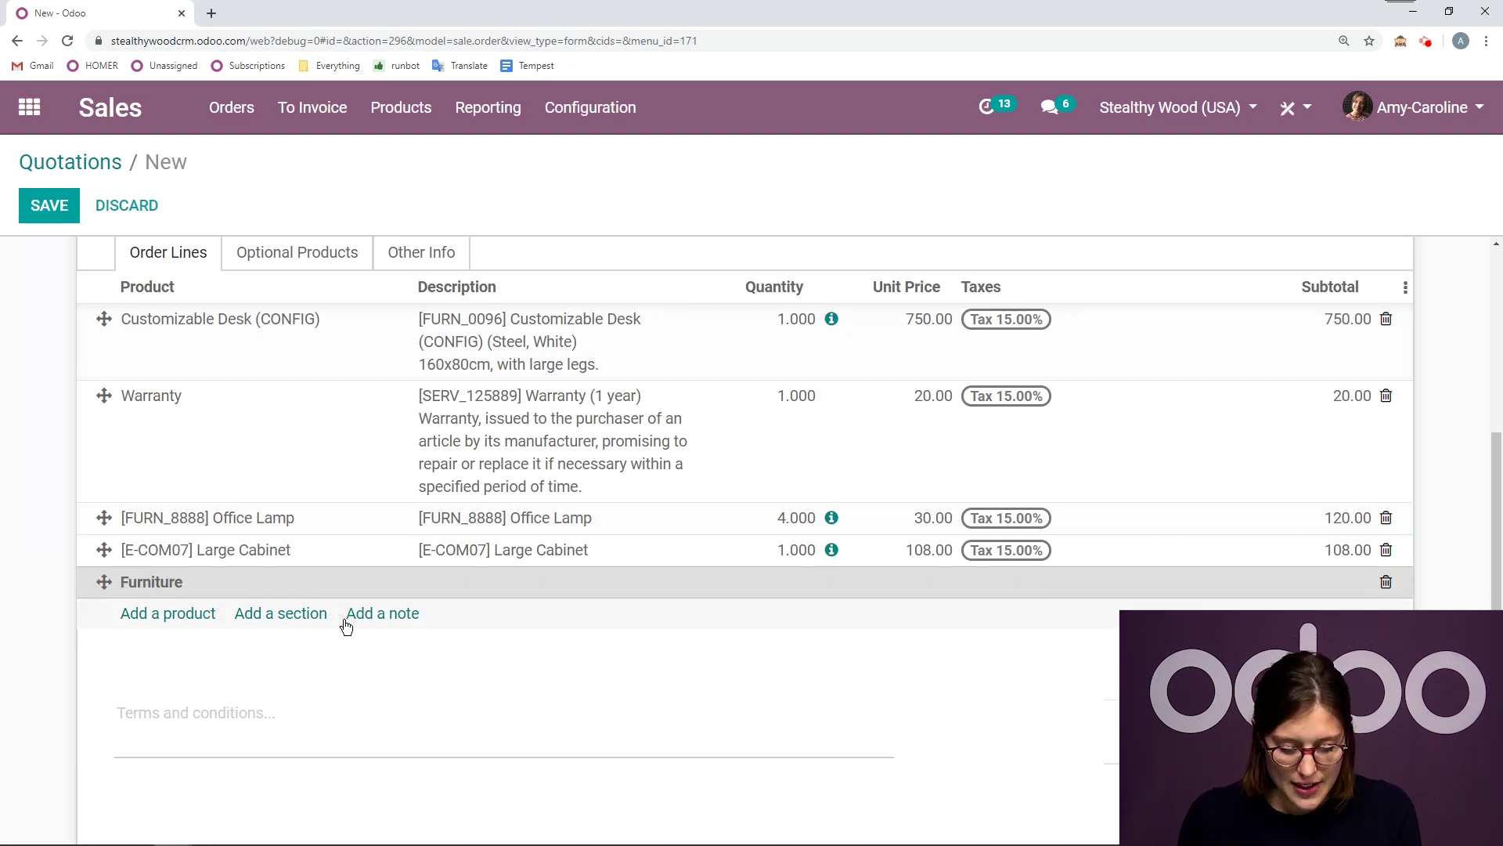
pyautogui.click(313, 615)
pyautogui.write('Ligh')
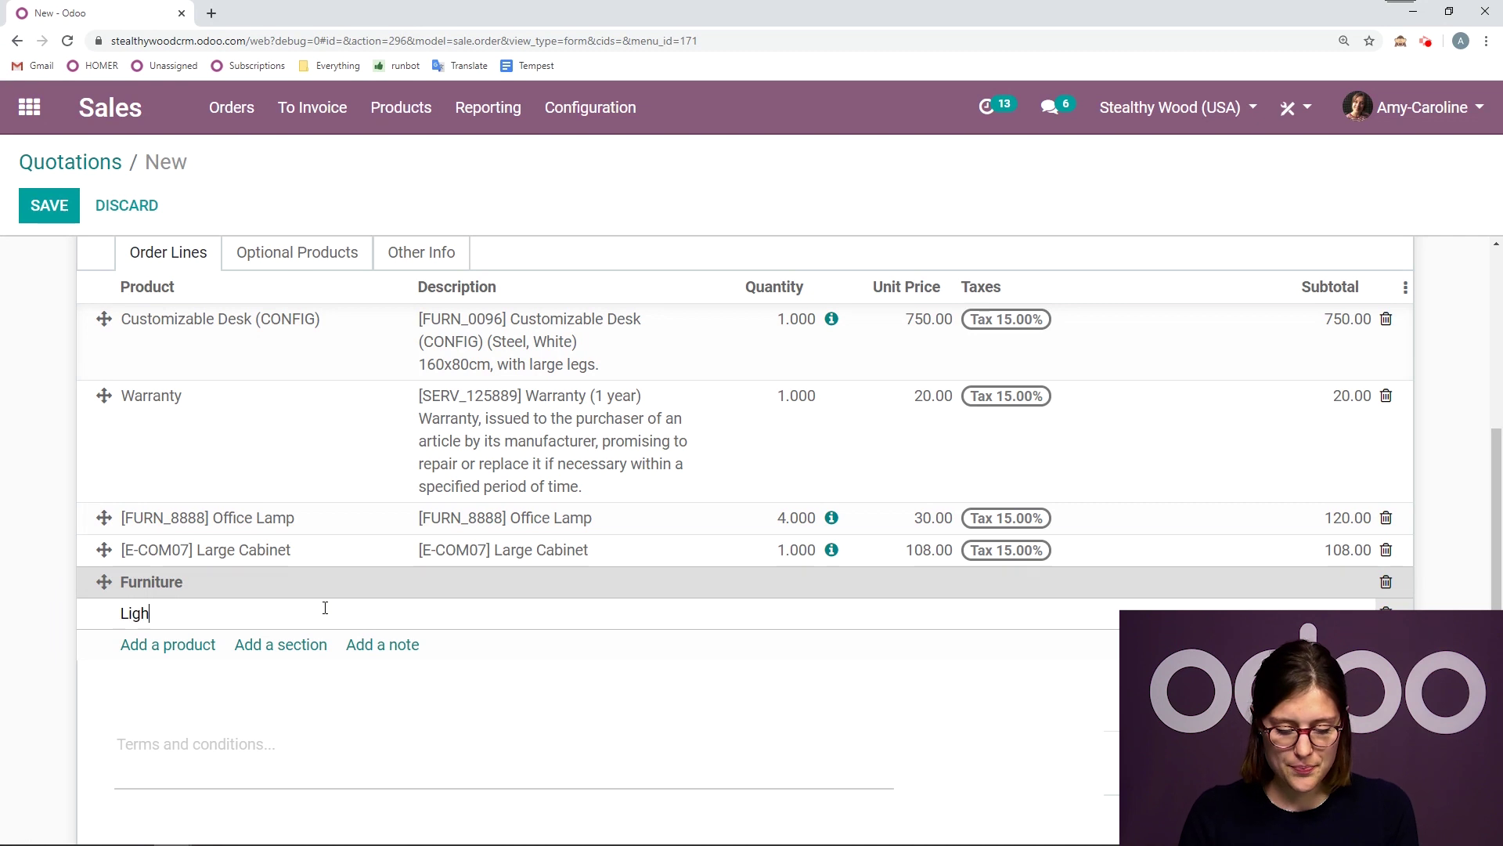
pyautogui.write('ts')
pyautogui.click(55, 598)
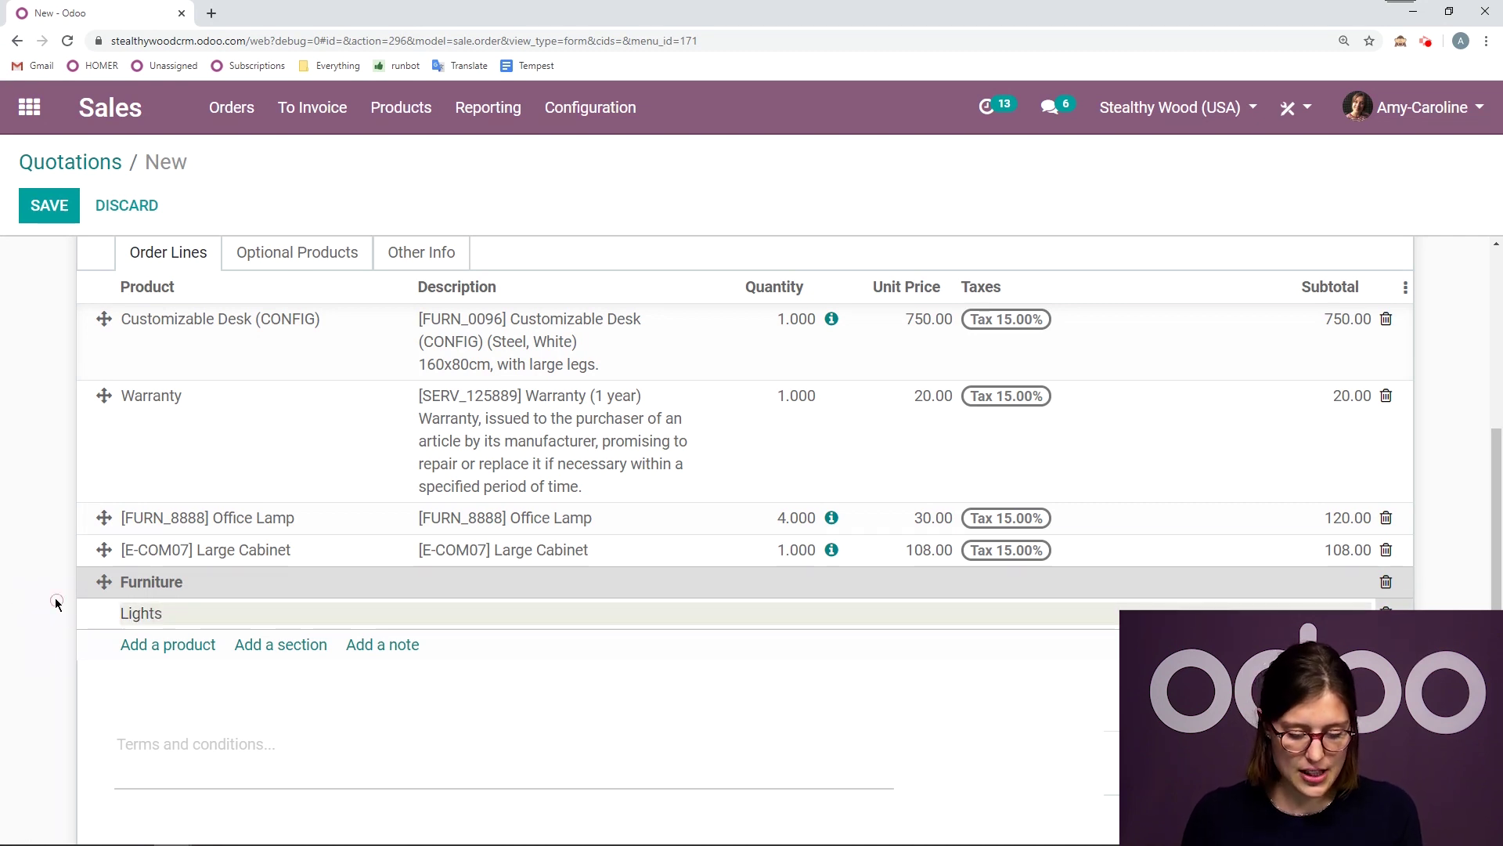
# Reorder lines: Furniture on top with desk, Large Cabinet, Warranty; Lights above Office Lamp.
pyautogui.moveTo(106, 584); pyautogui.dragTo(126, 321)
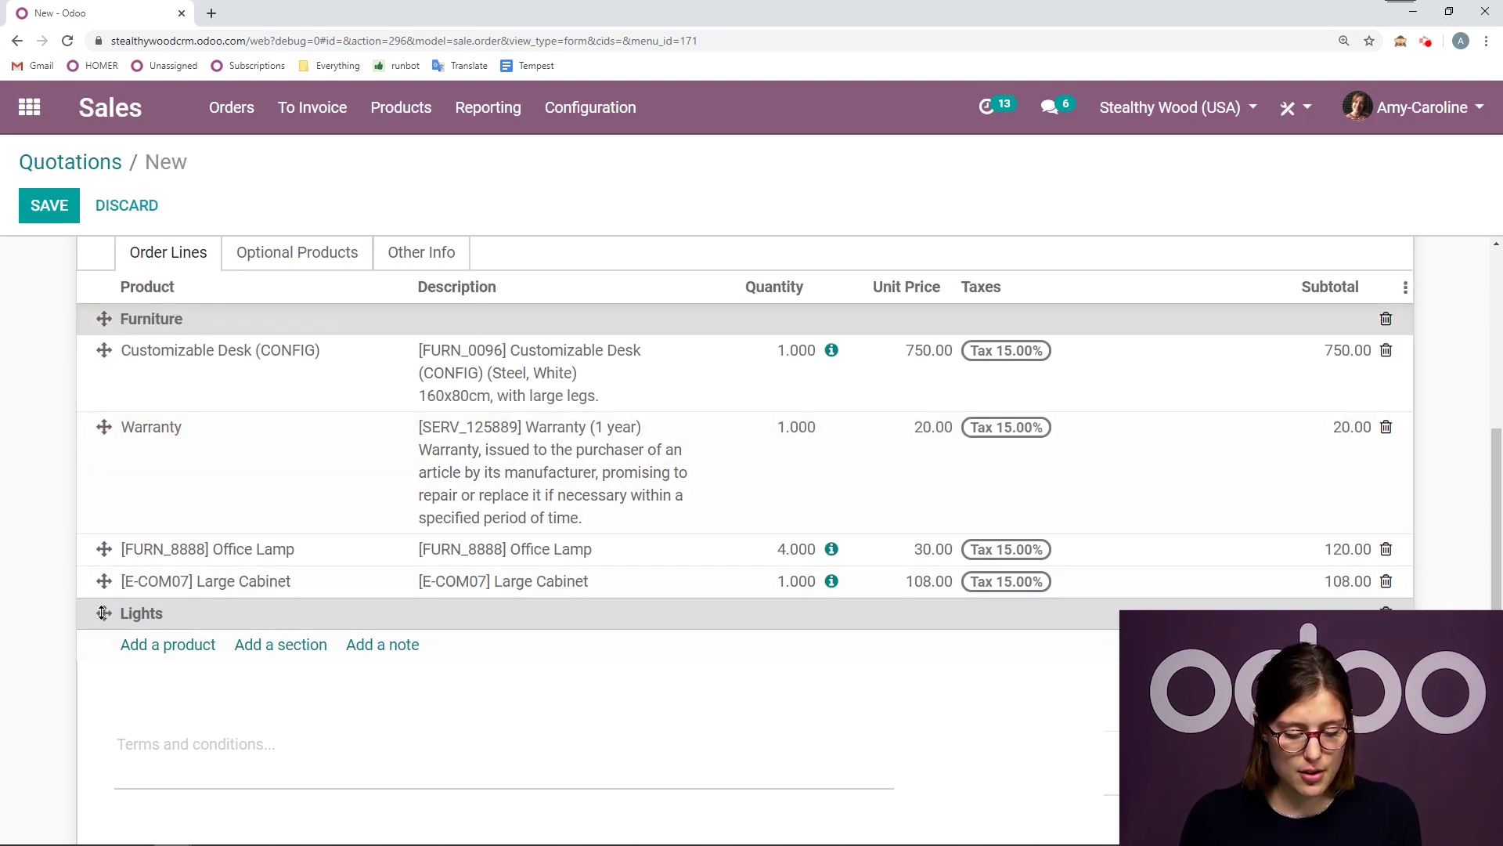
pyautogui.moveTo(104, 612); pyautogui.dragTo(105, 545)
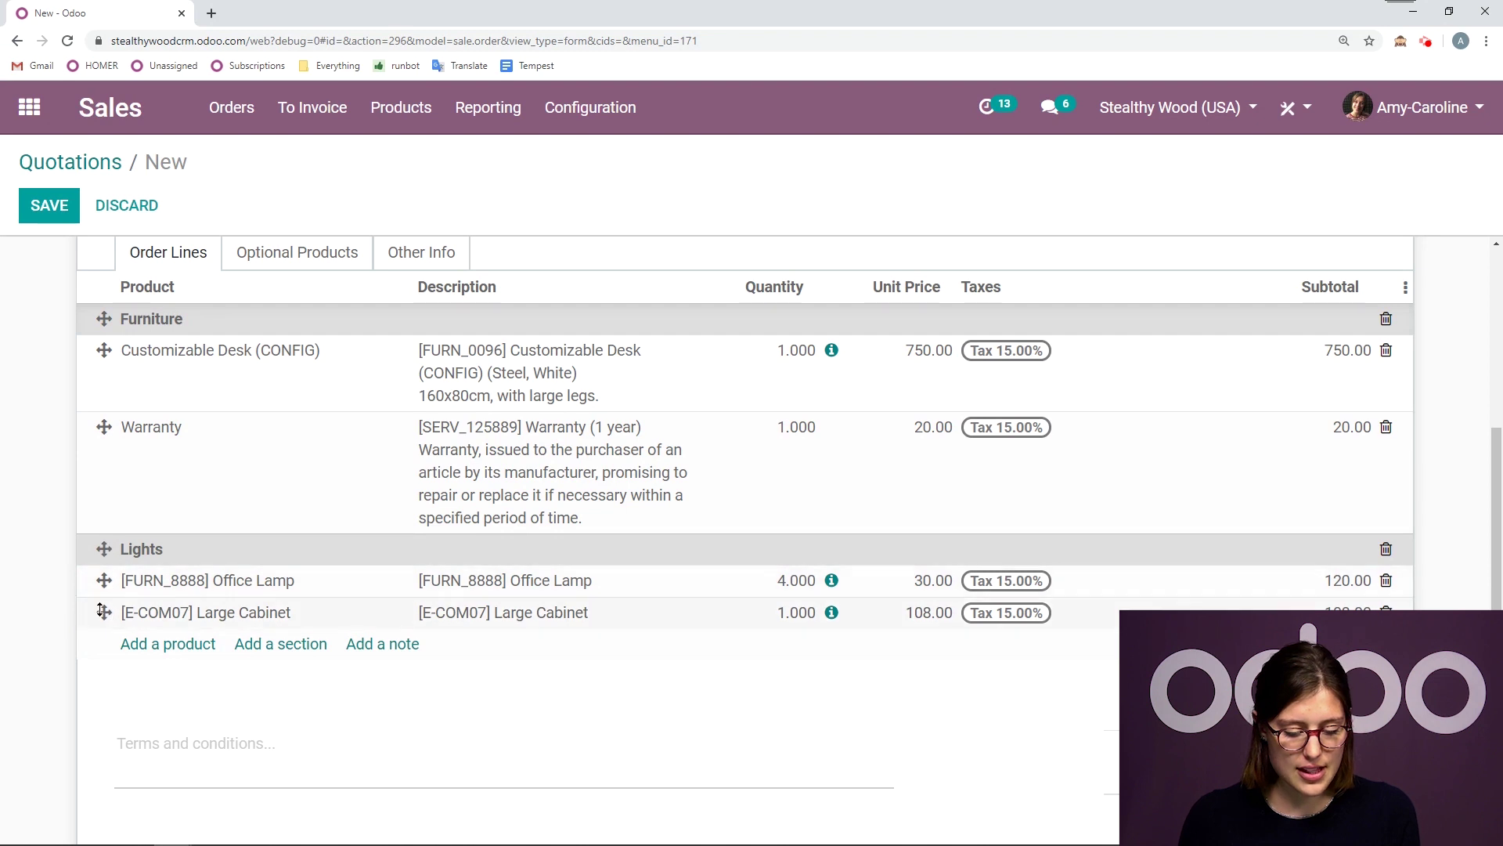
pyautogui.moveTo(102, 612); pyautogui.dragTo(107, 427)
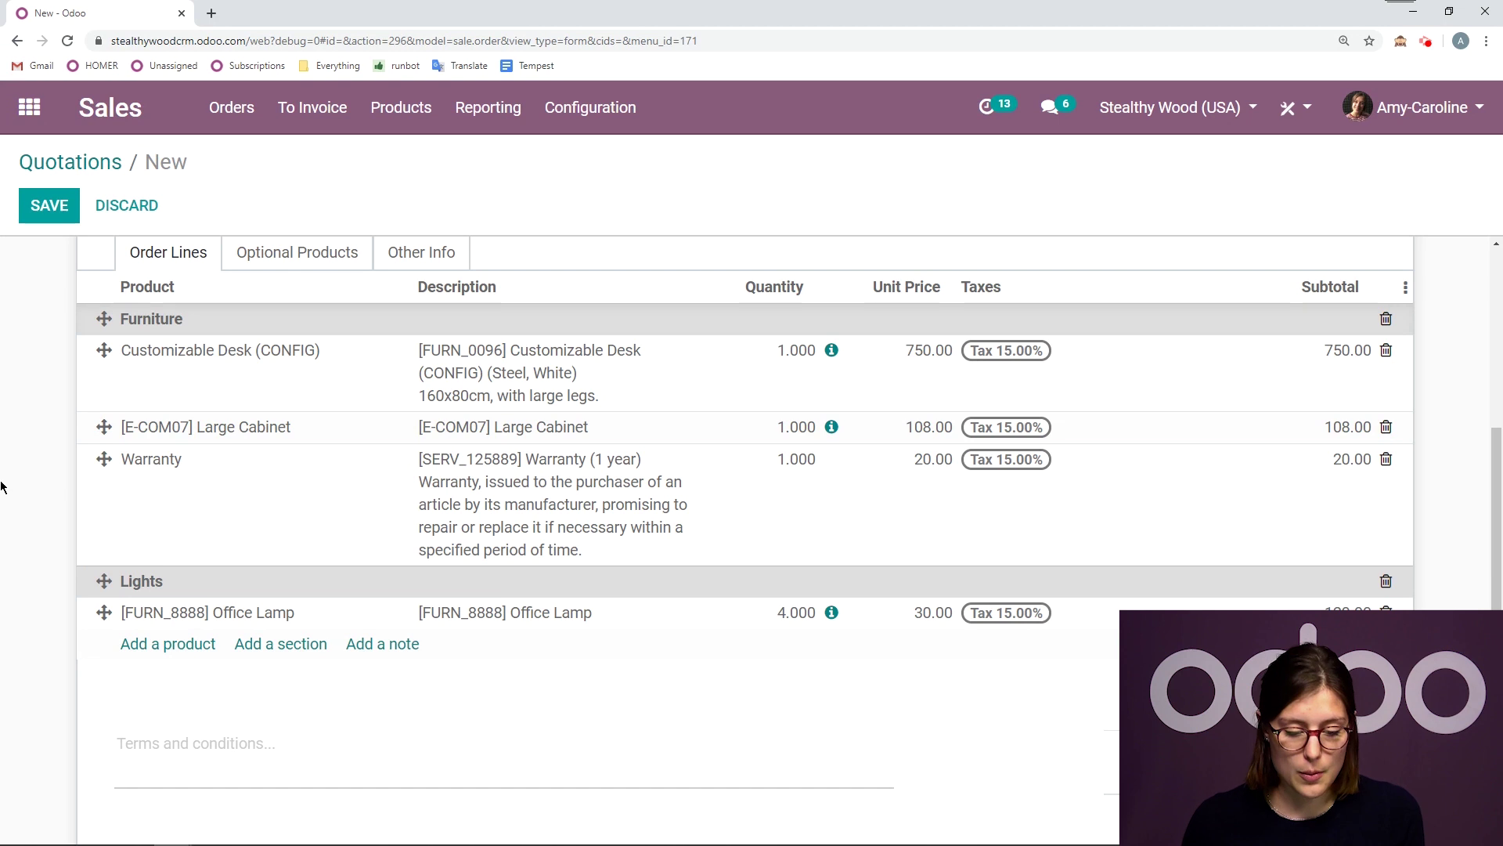
pyautogui.click(223, 487)
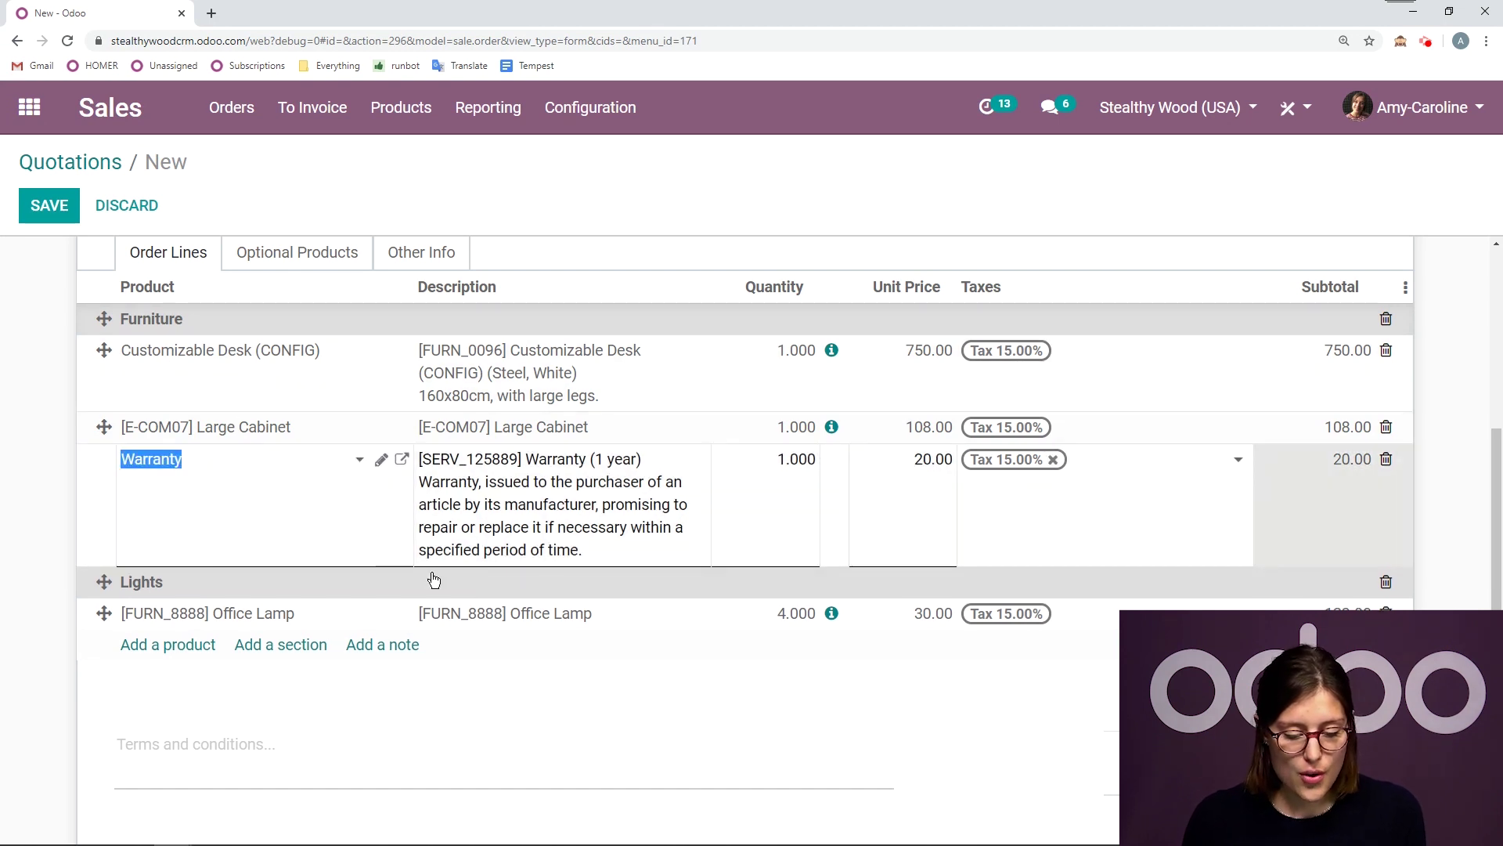
pyautogui.click(402, 652)
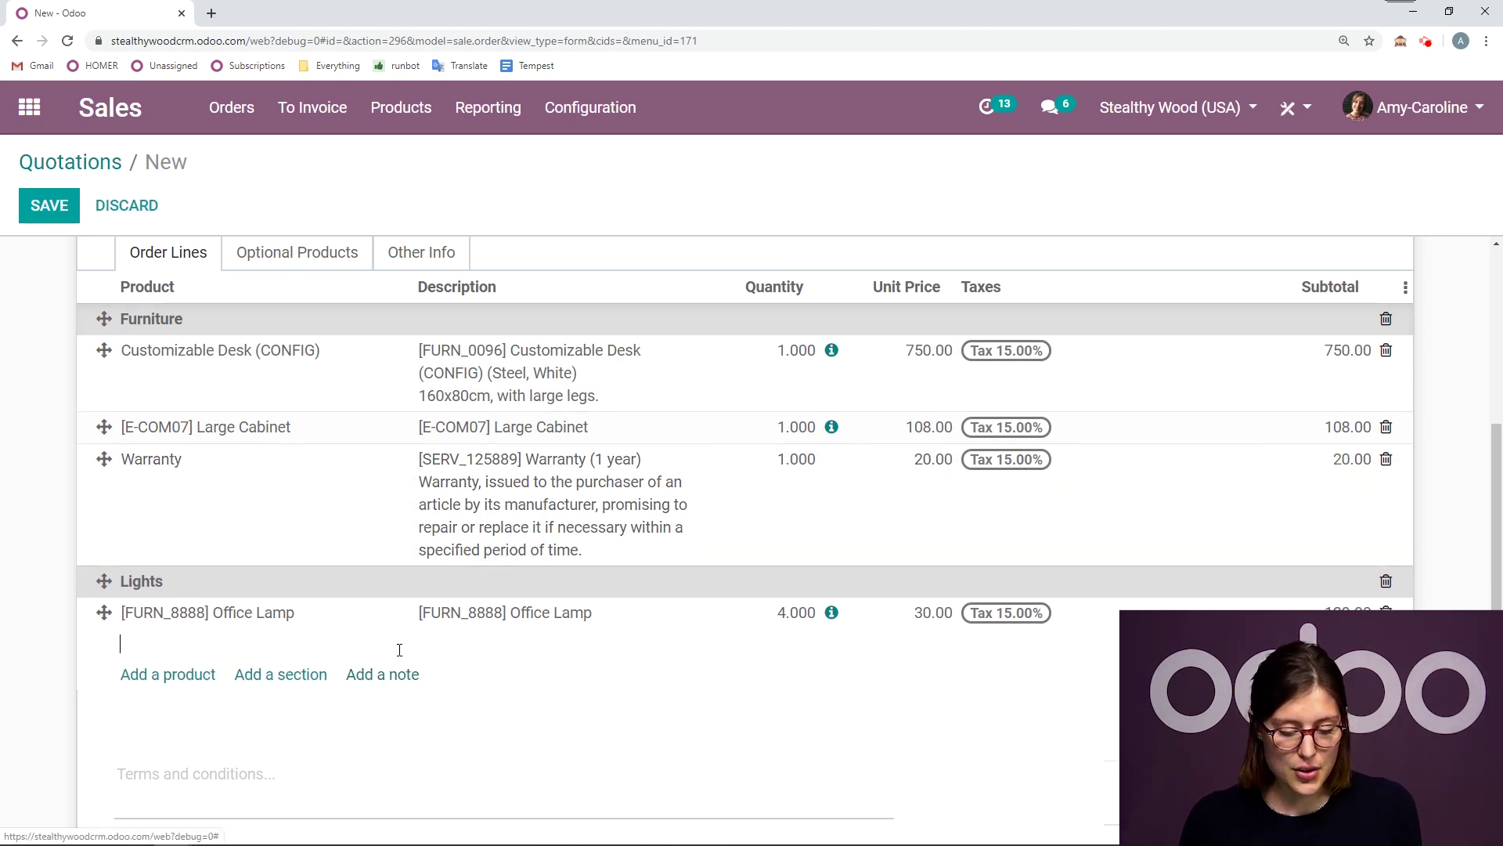
pyautogui.write('Thank')
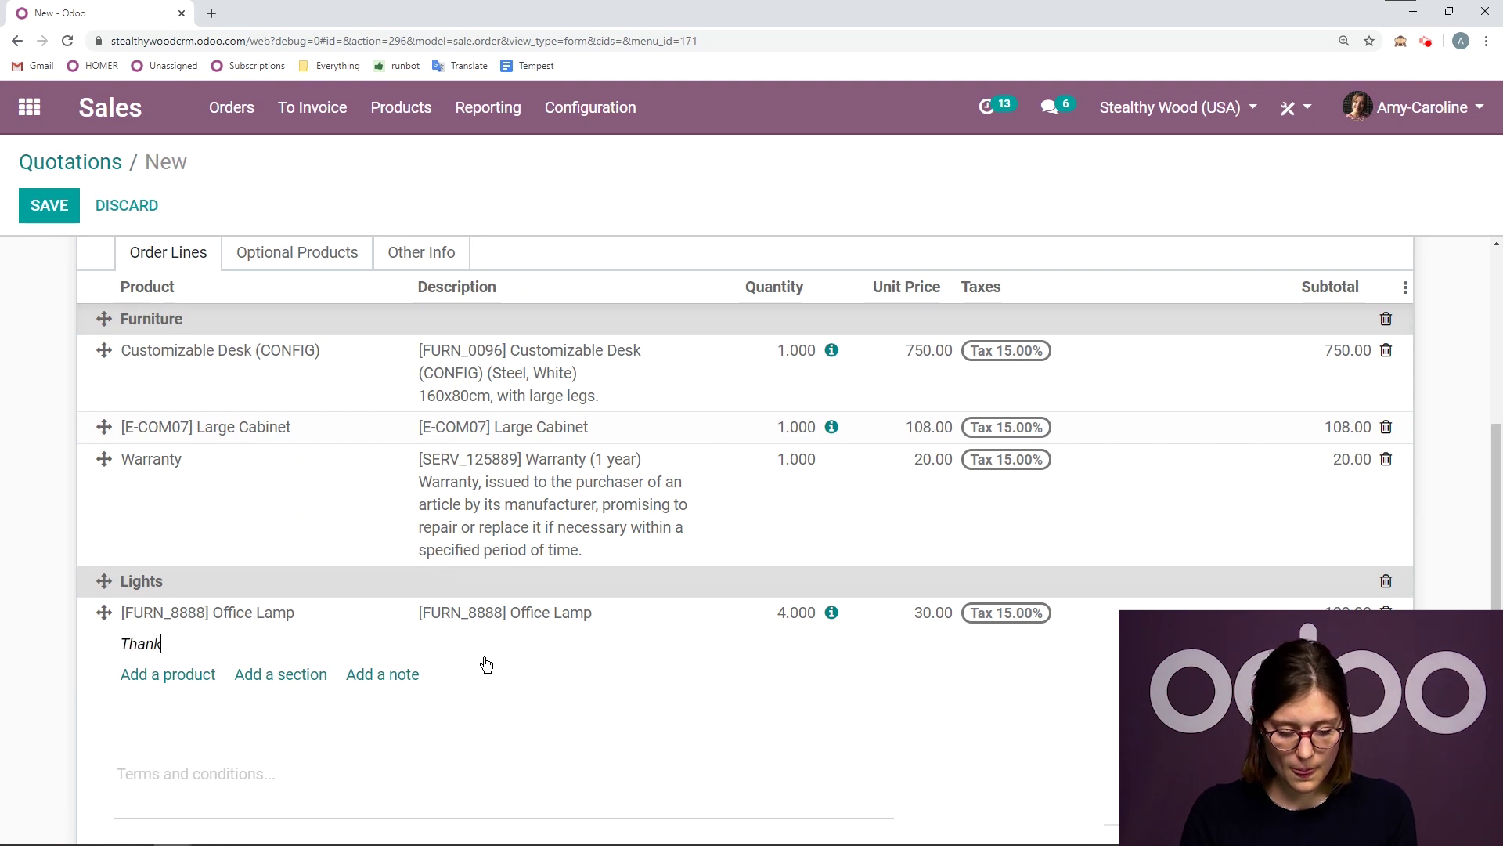
pyautogui.write('s!')
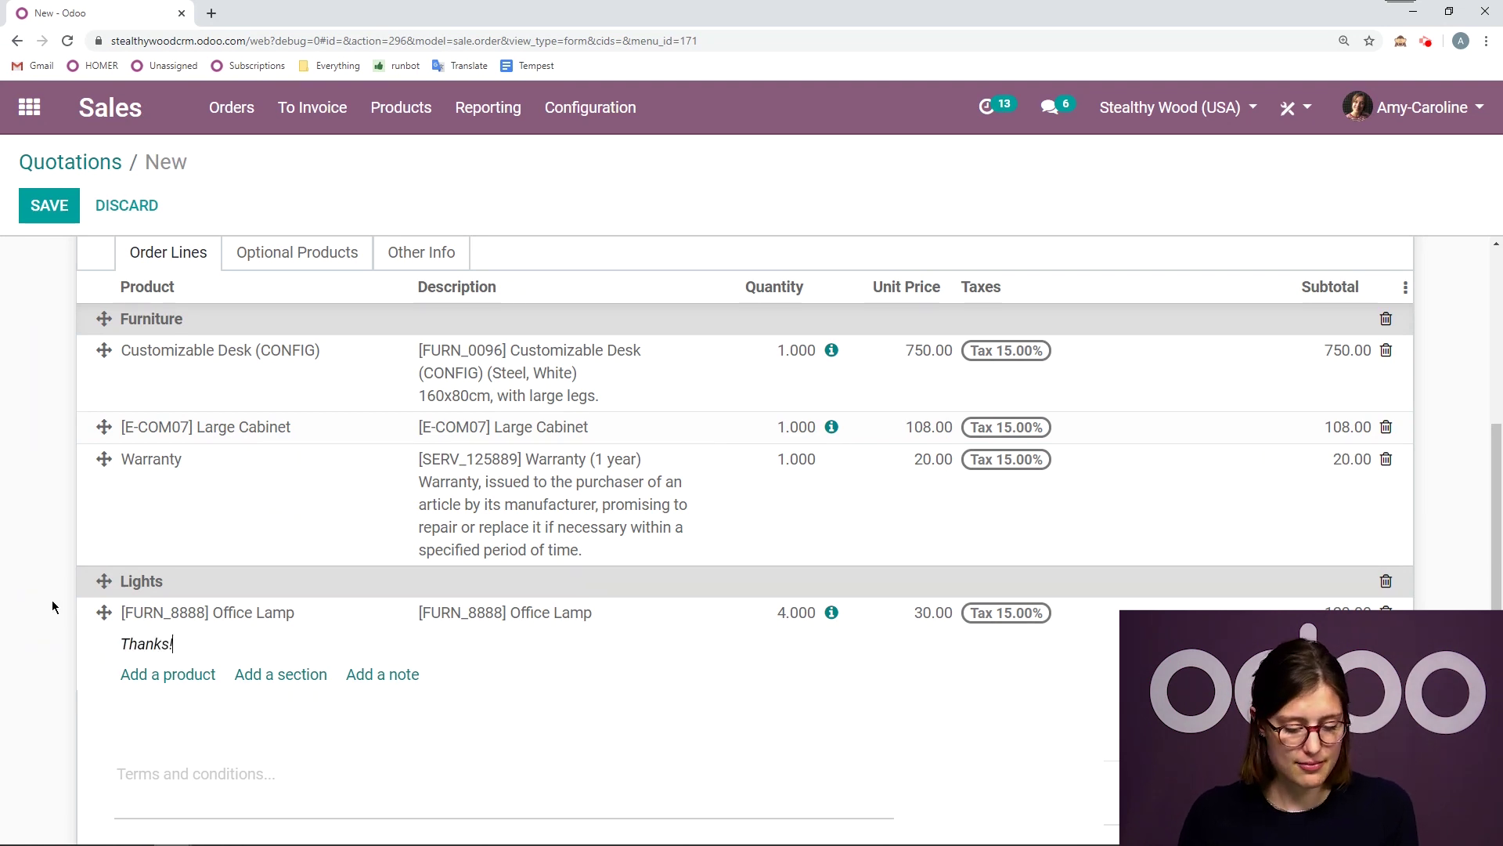
pyautogui.click(41, 578)
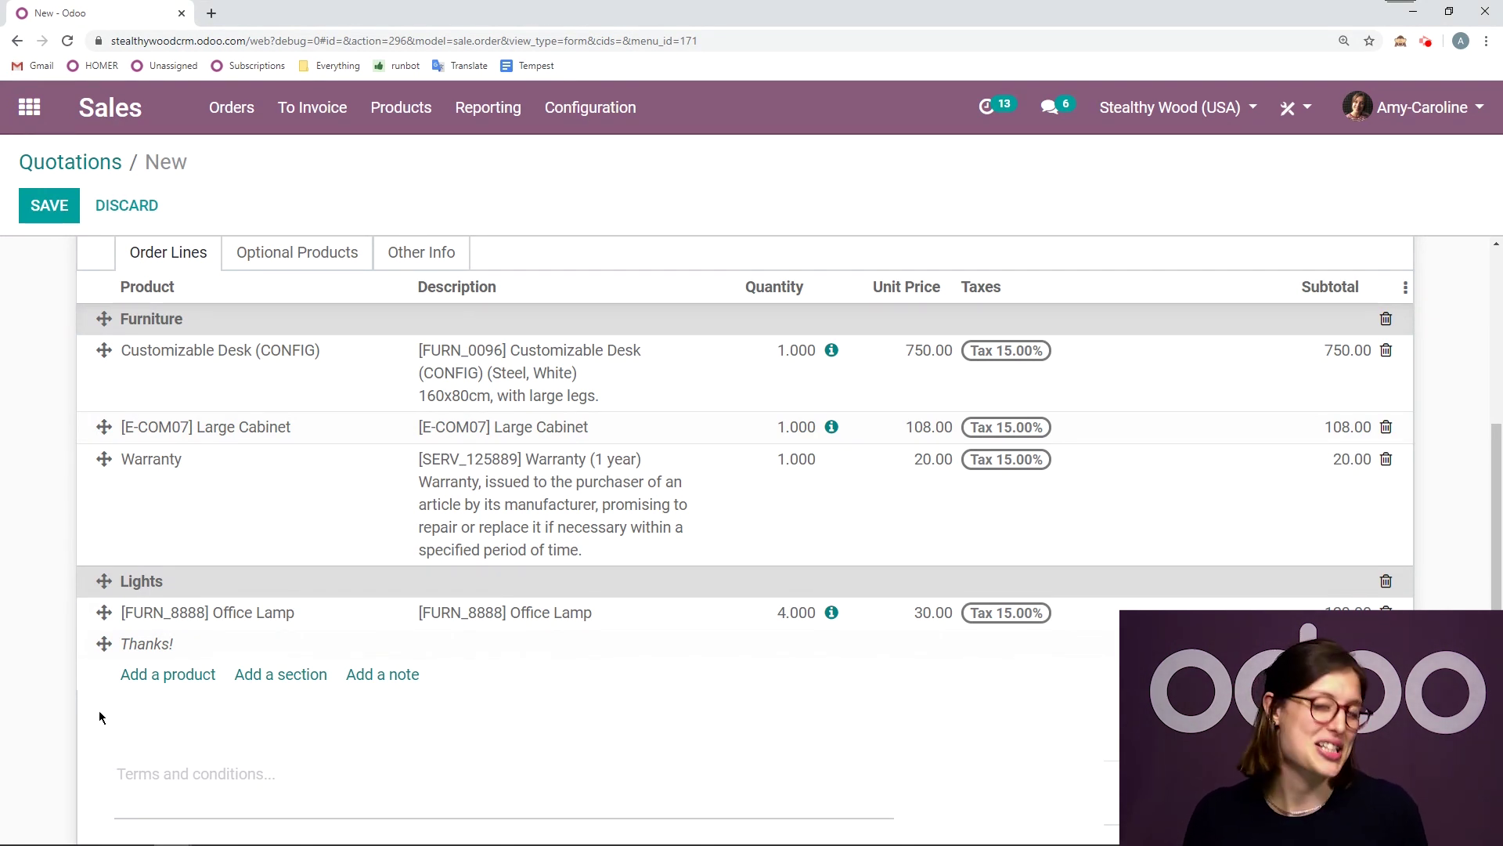
pyautogui.scroll(2, 45, 625)
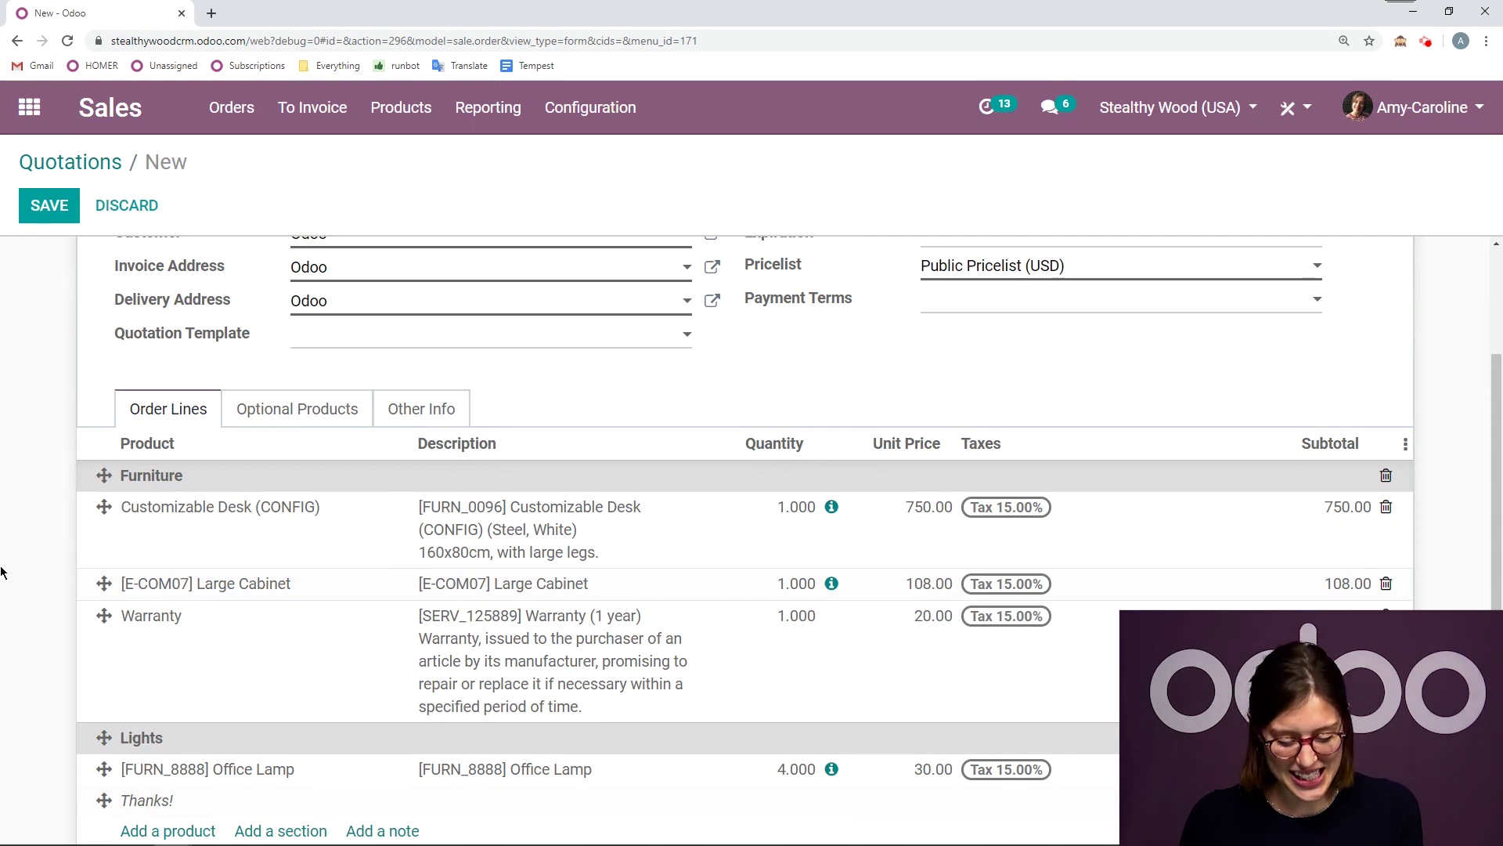
pyautogui.scroll(-1, 87, 538)
pyautogui.scroll(2, 57, 278)
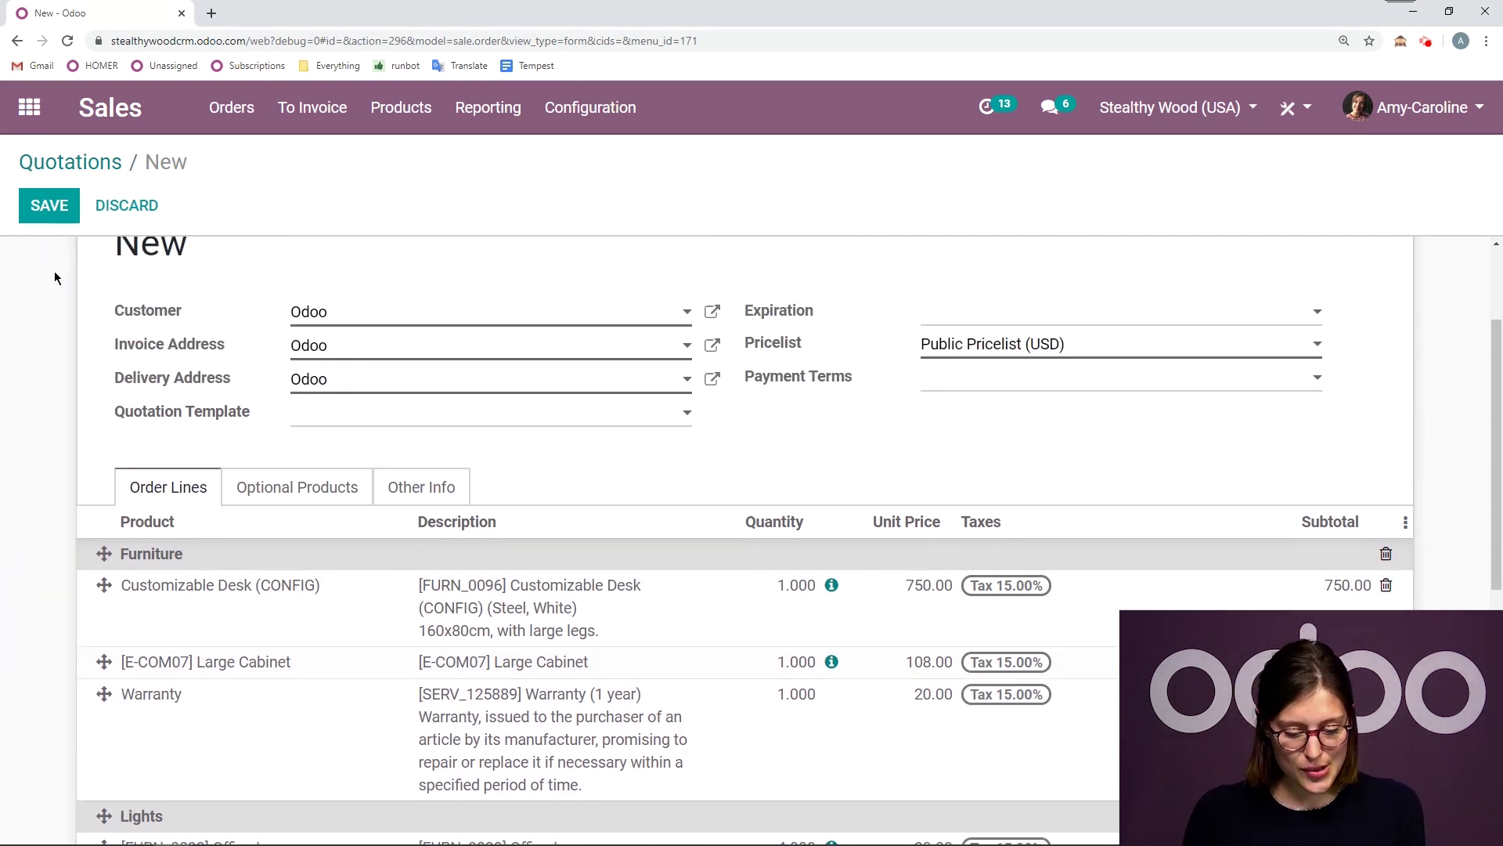
# Save the quotation as S00065 and print it as a Quotation / Order PDF.
pyautogui.scroll(1, 57, 275)
pyautogui.click(49, 205)
pyautogui.scroll(1, 68, 378)
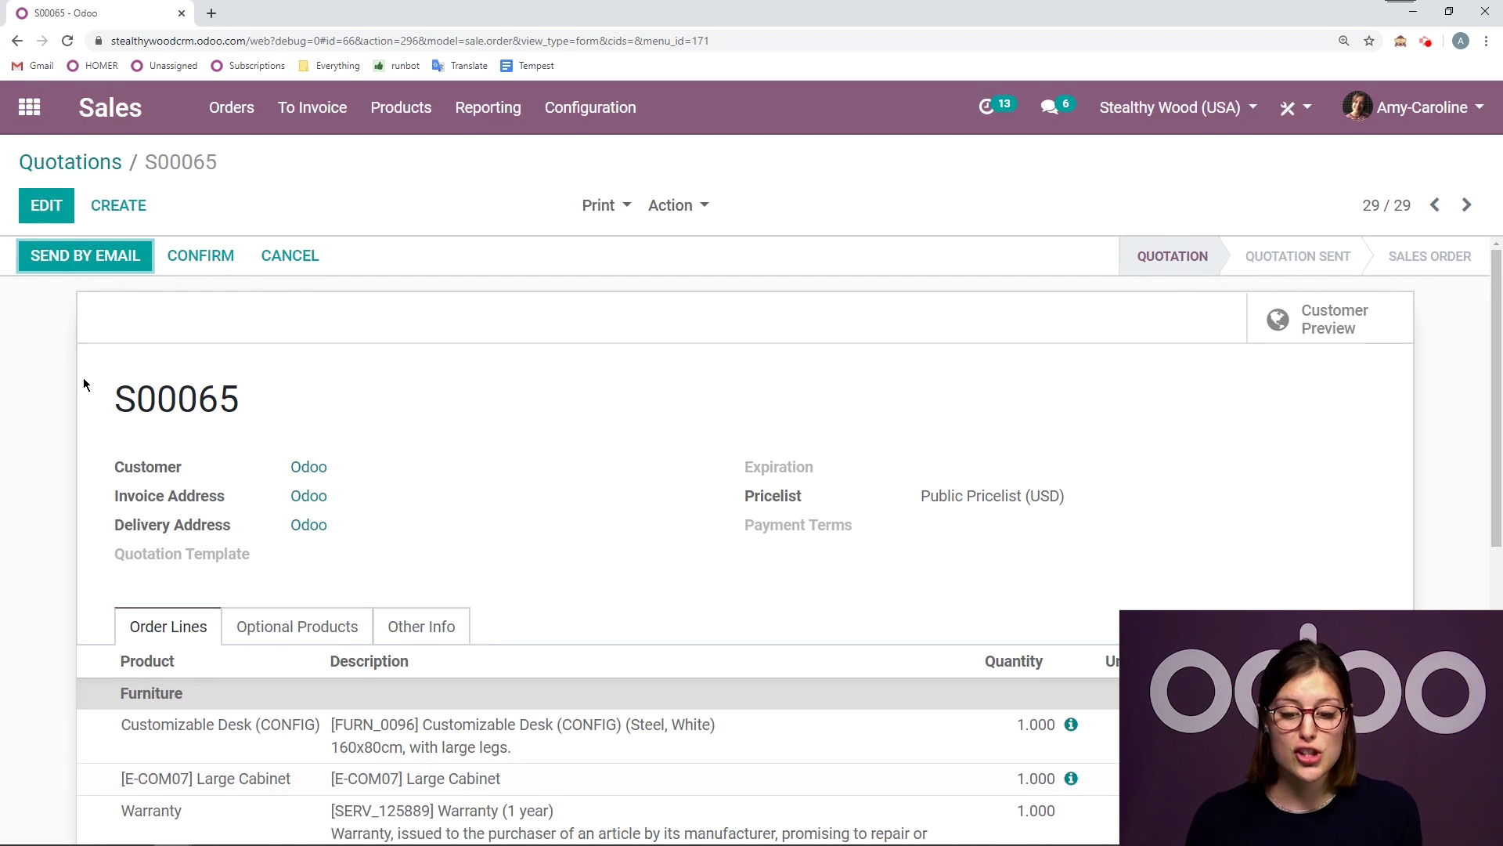
pyautogui.click(620, 208)
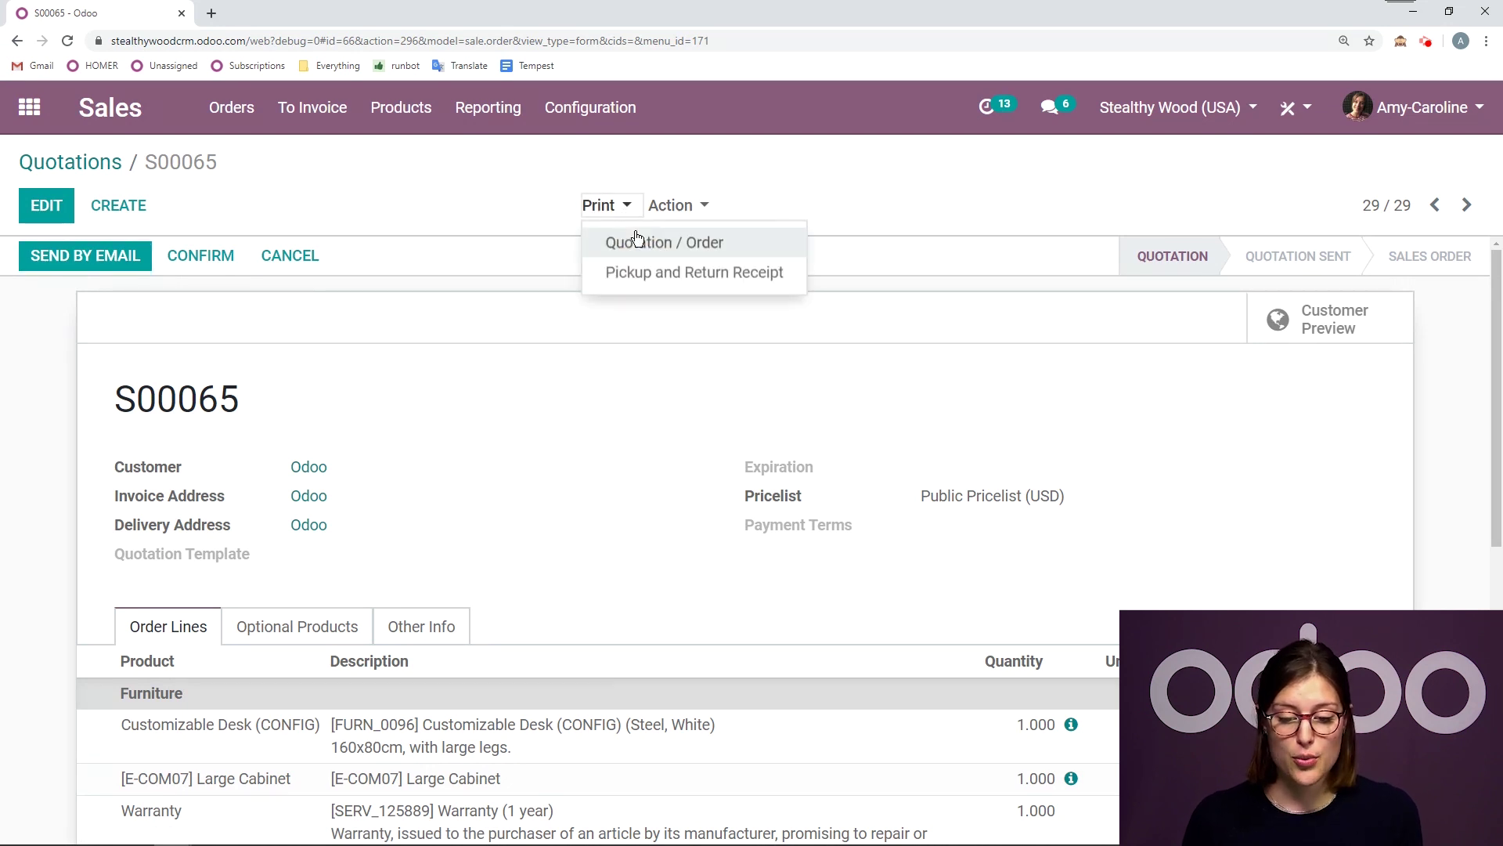
pyautogui.click(705, 244)
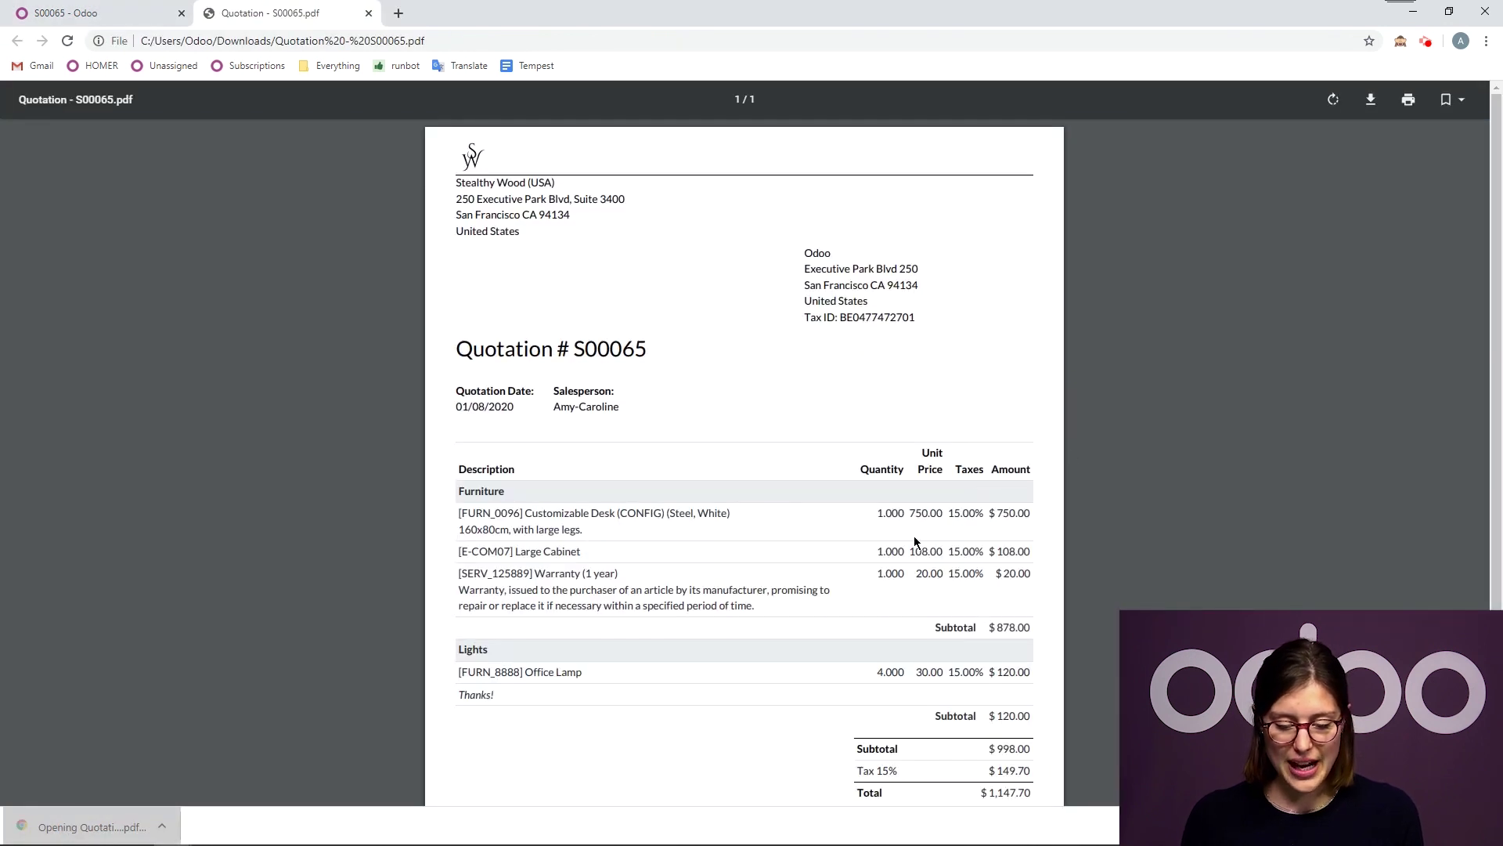
# Scroll through Quotation - S00065.pdf, then close its tab to return to Odoo.
pyautogui.scroll(-2, 732, 595)
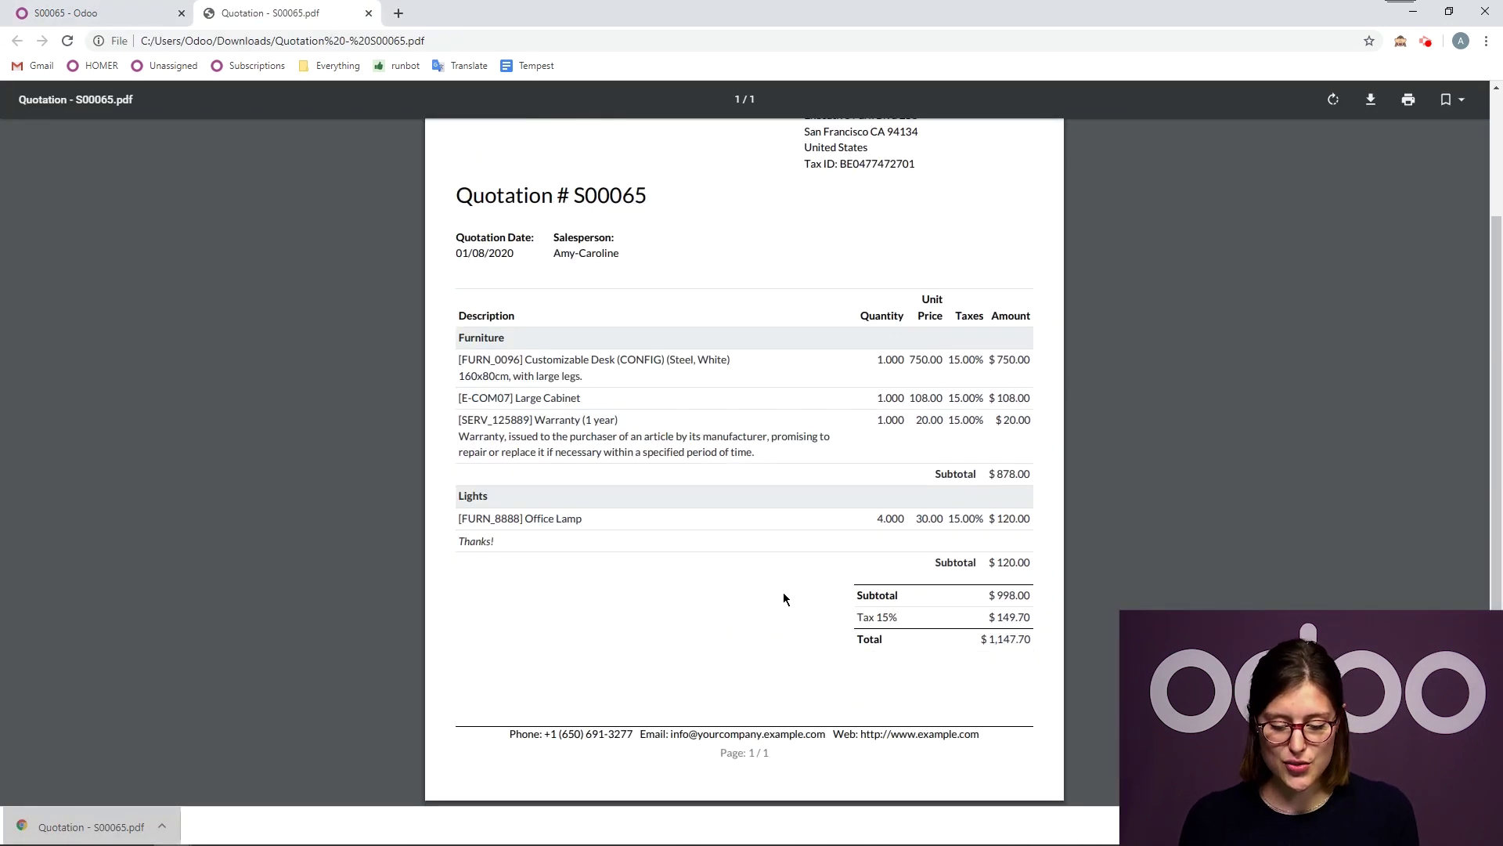
pyautogui.scroll(2, 783, 599)
pyautogui.click(368, 13)
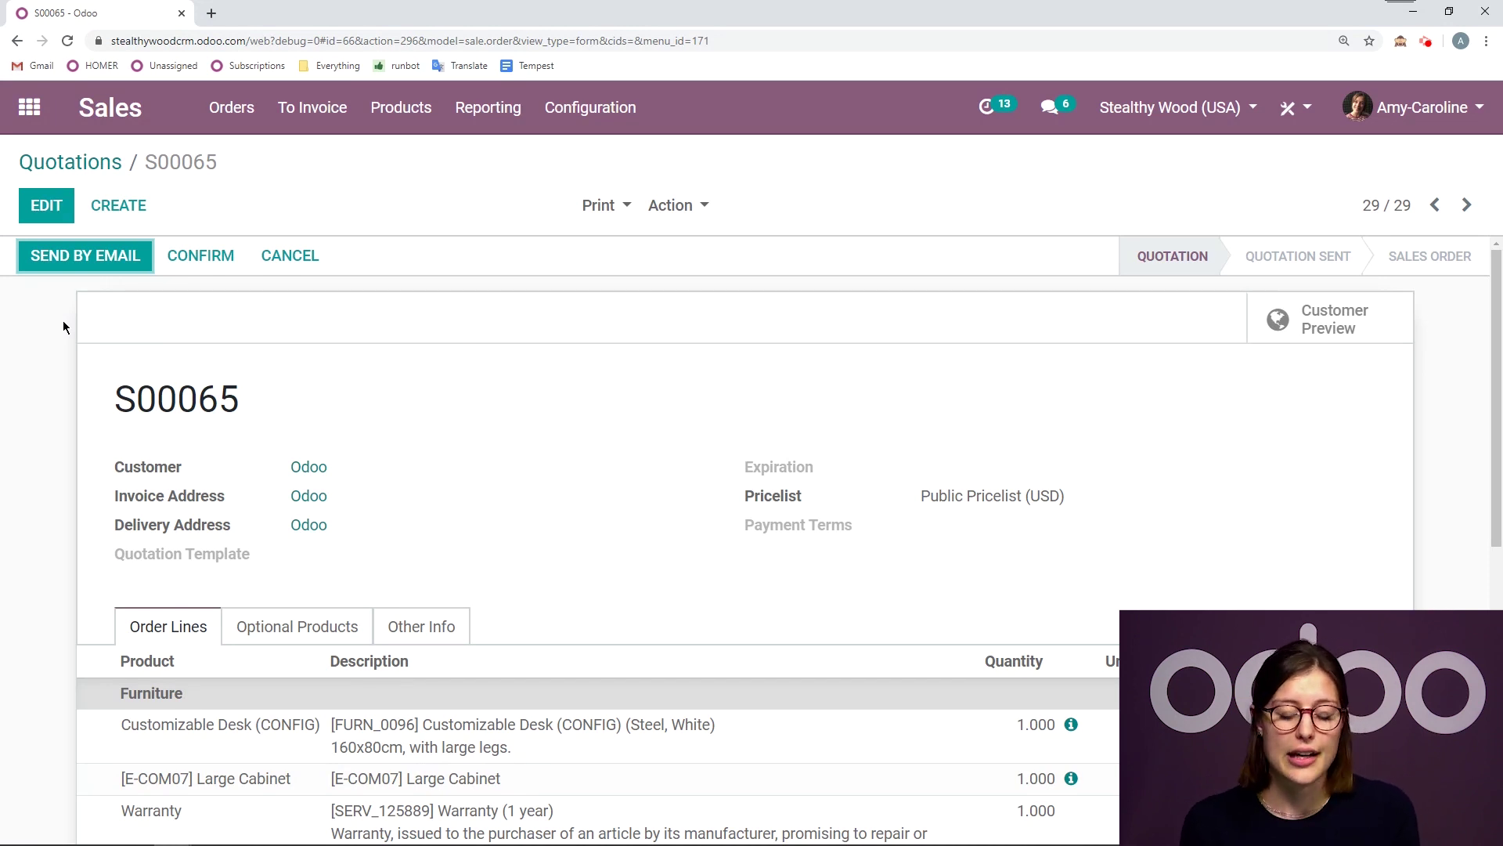
# Email quotation S00065 with greeting 'Hello Odoo,' and closing line 'Have a great day!'.
pyautogui.click(61, 262)
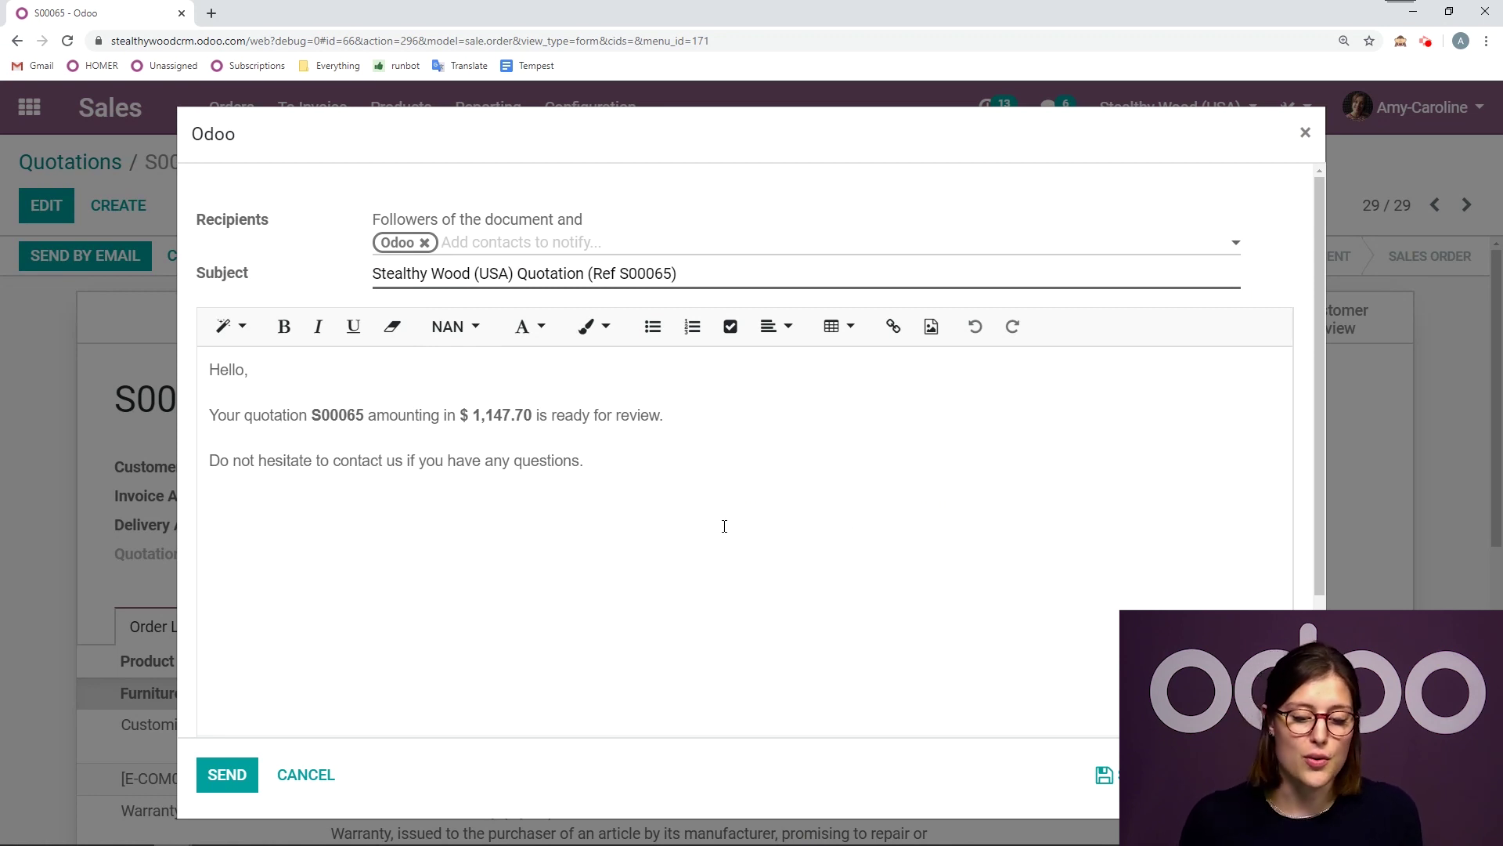
pyautogui.click(718, 476)
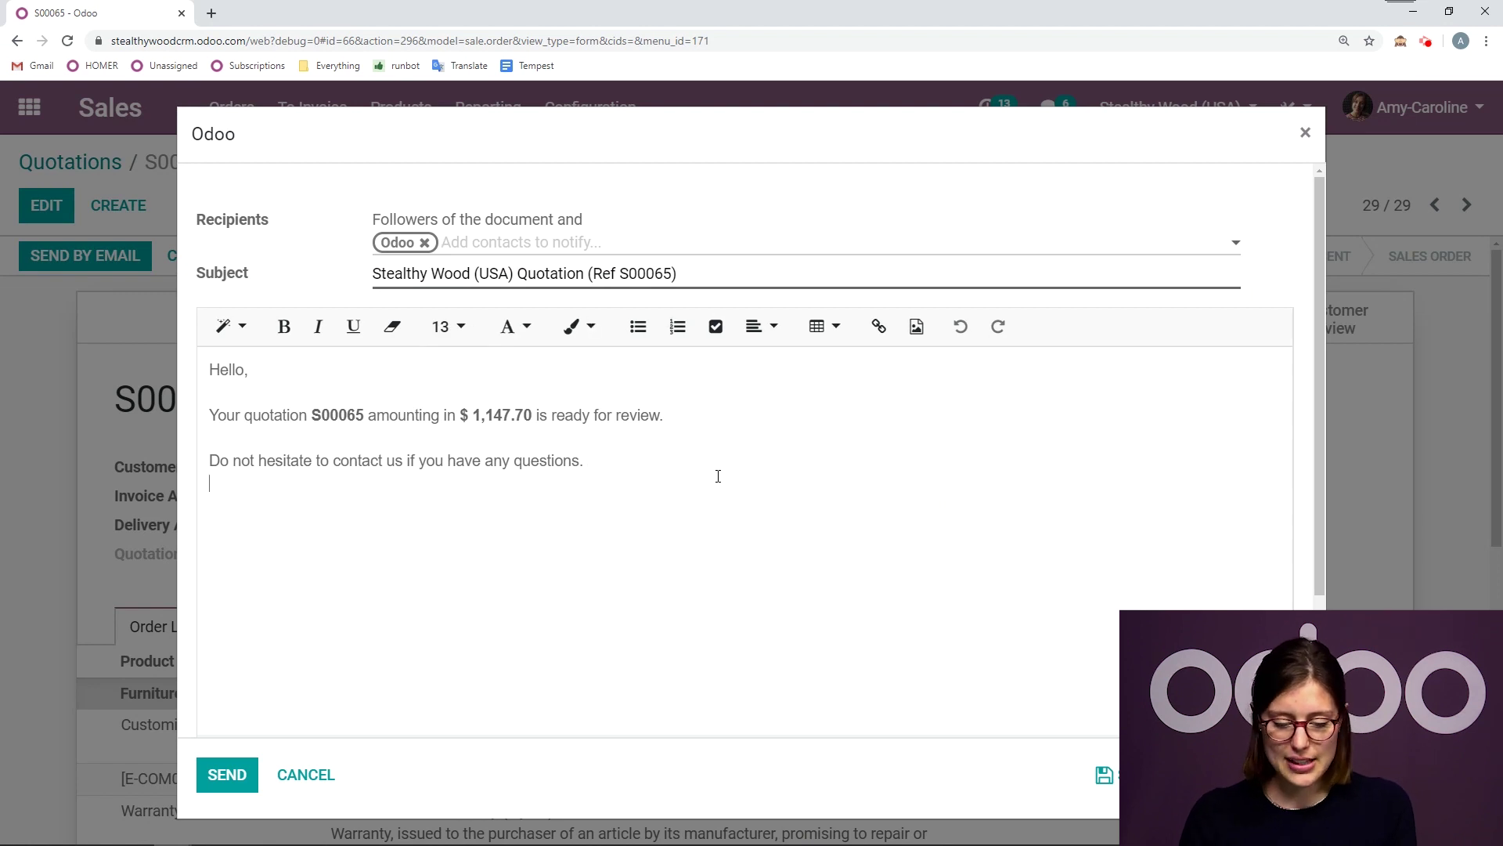
pyautogui.press('Return')
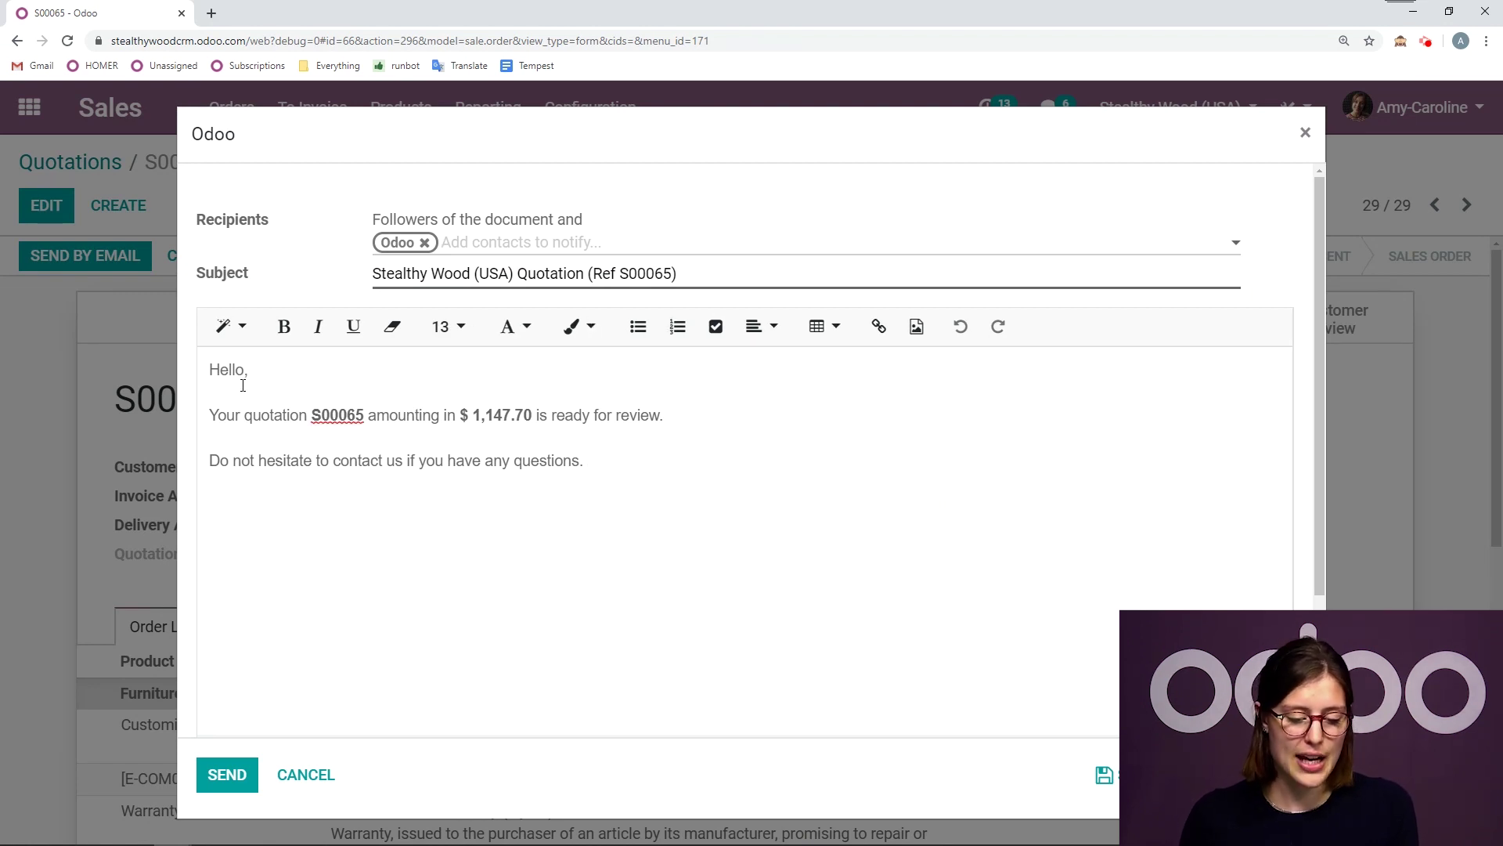
pyautogui.click(248, 382)
pyautogui.write('Odoo')
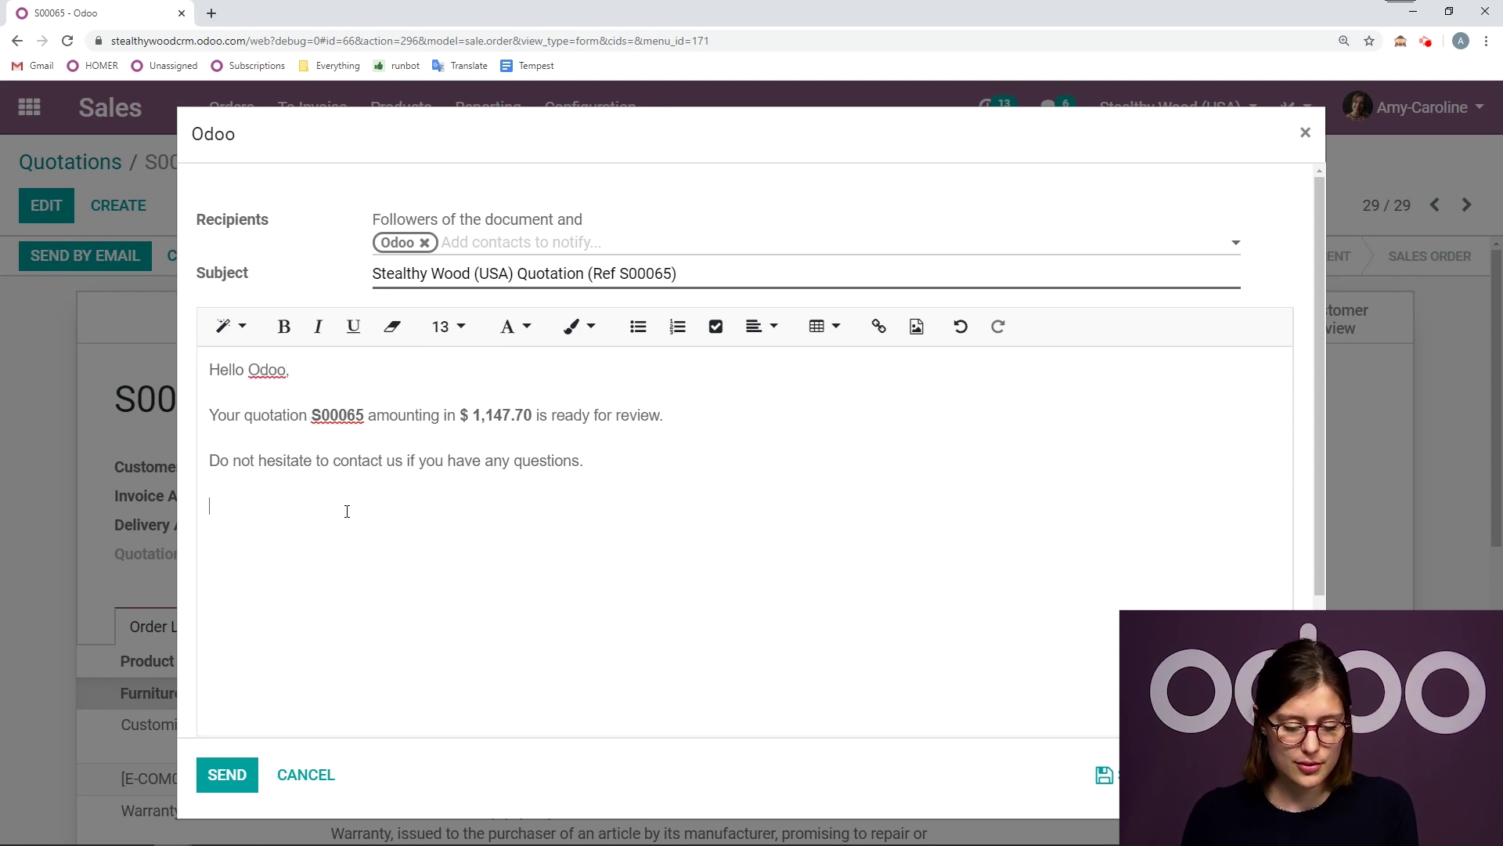
pyautogui.write('ave a grea')
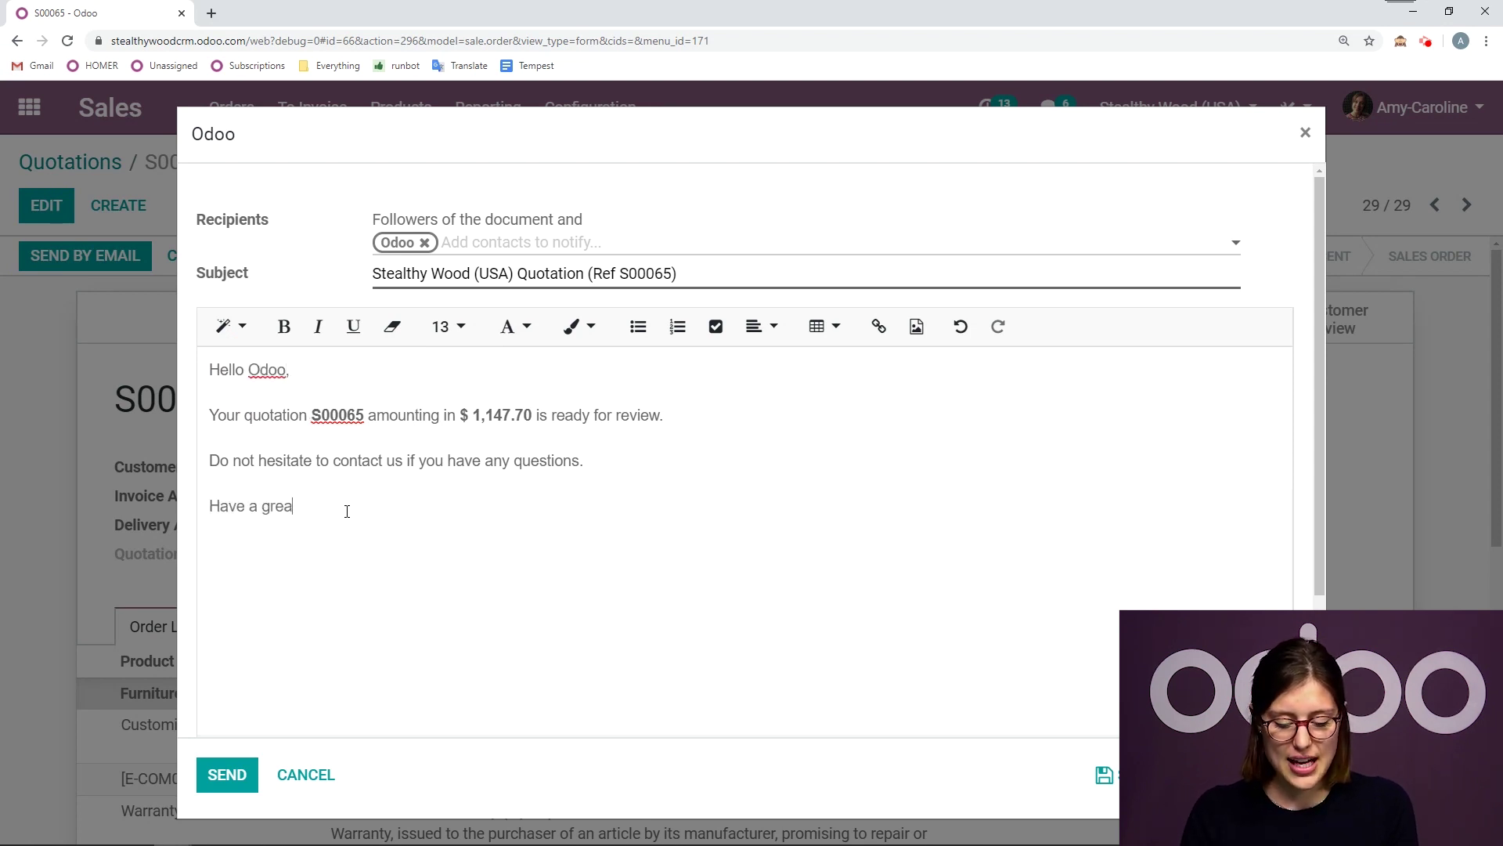
pyautogui.write('t day!')
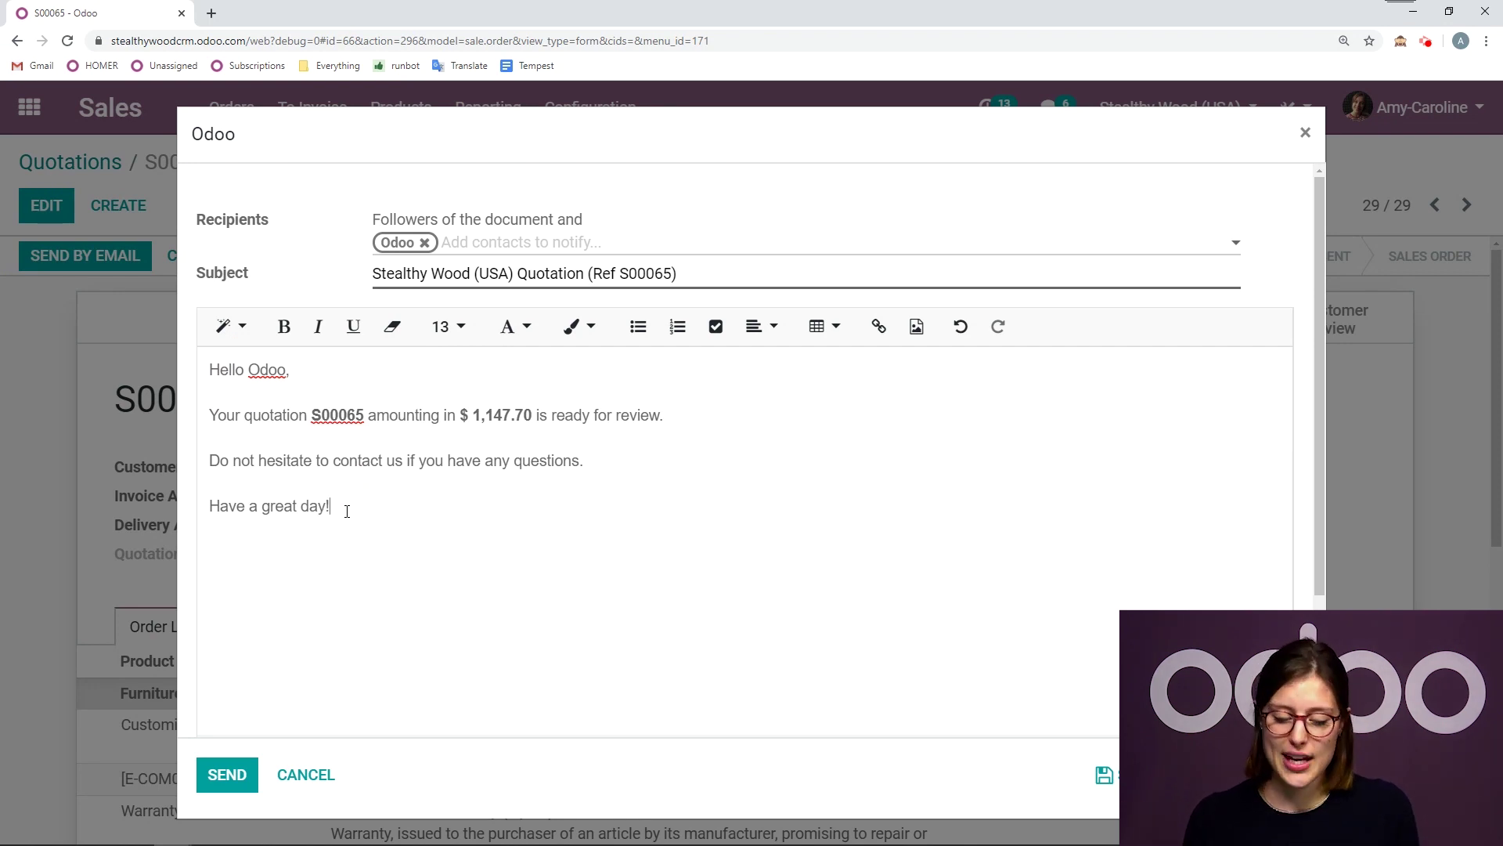
pyautogui.click(229, 776)
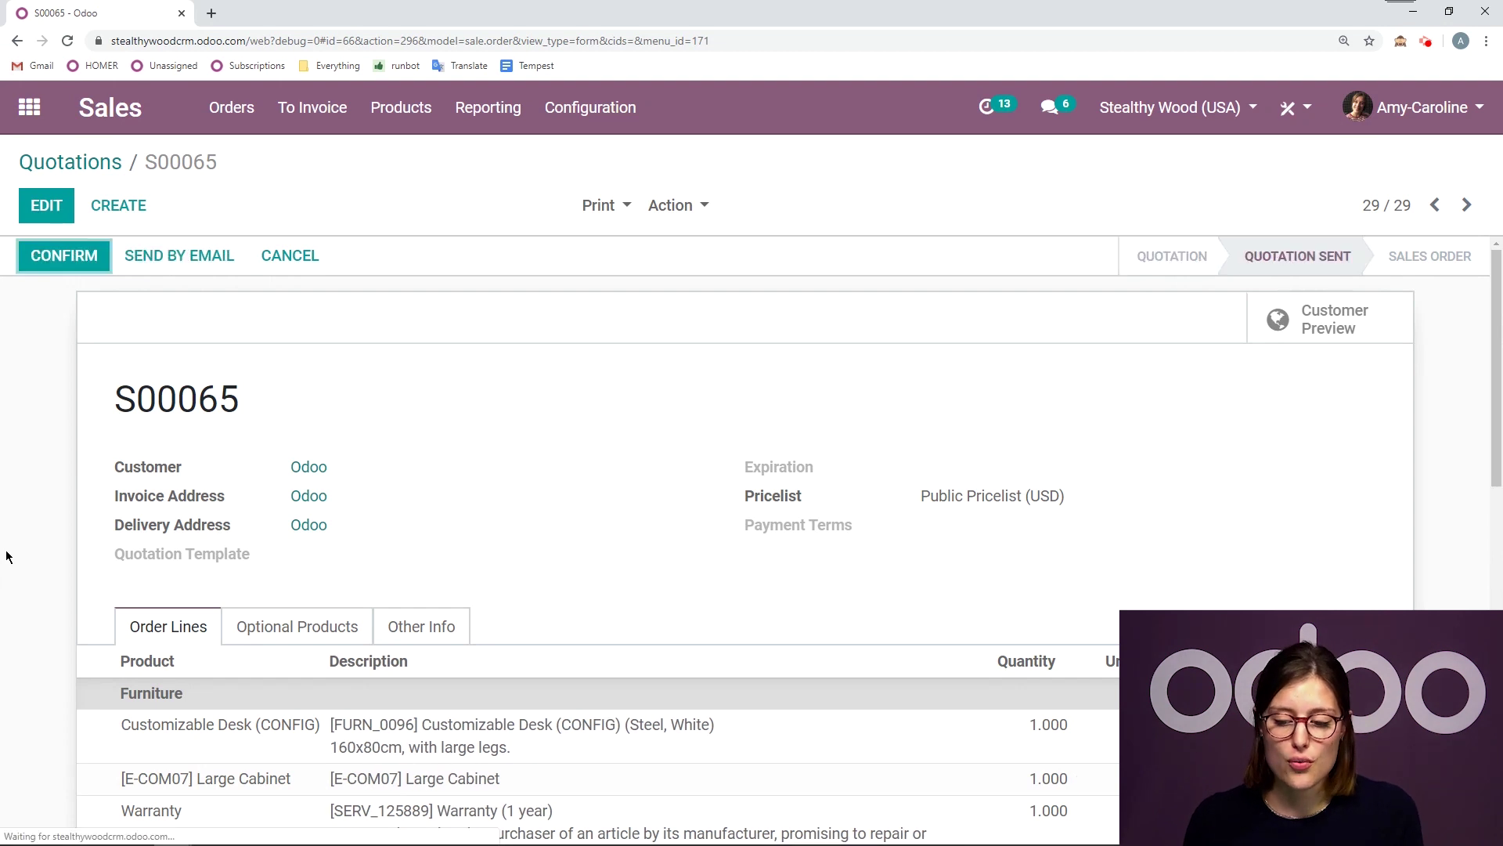
# Preview the sent e-mail's S00065.pdf attachment in the chatter, then close the preview.
pyautogui.scroll(-10, 305, 520)
pyautogui.scroll(-1, 590, 507)
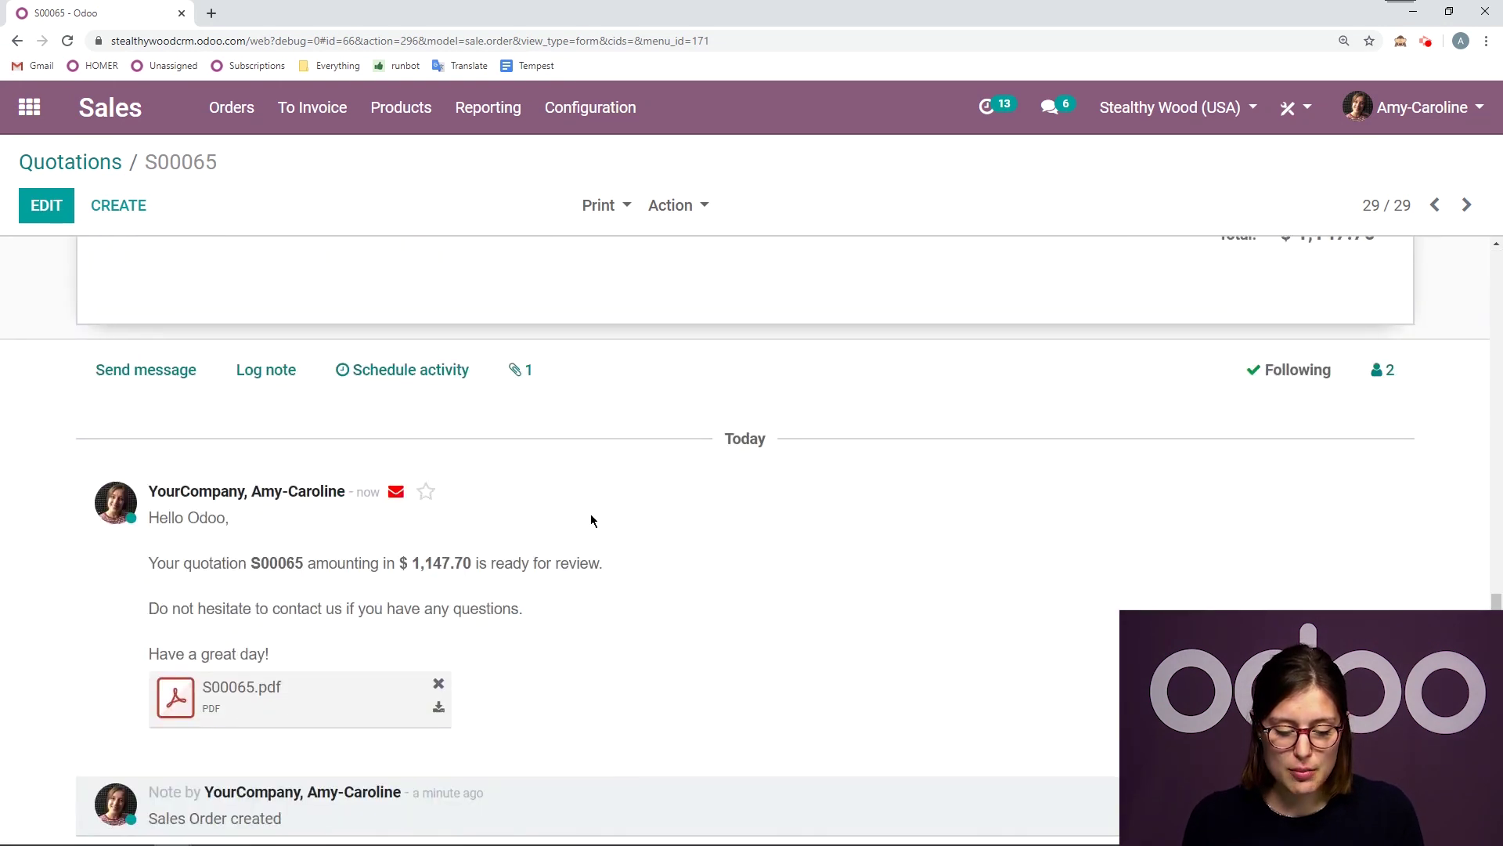
pyautogui.click(182, 714)
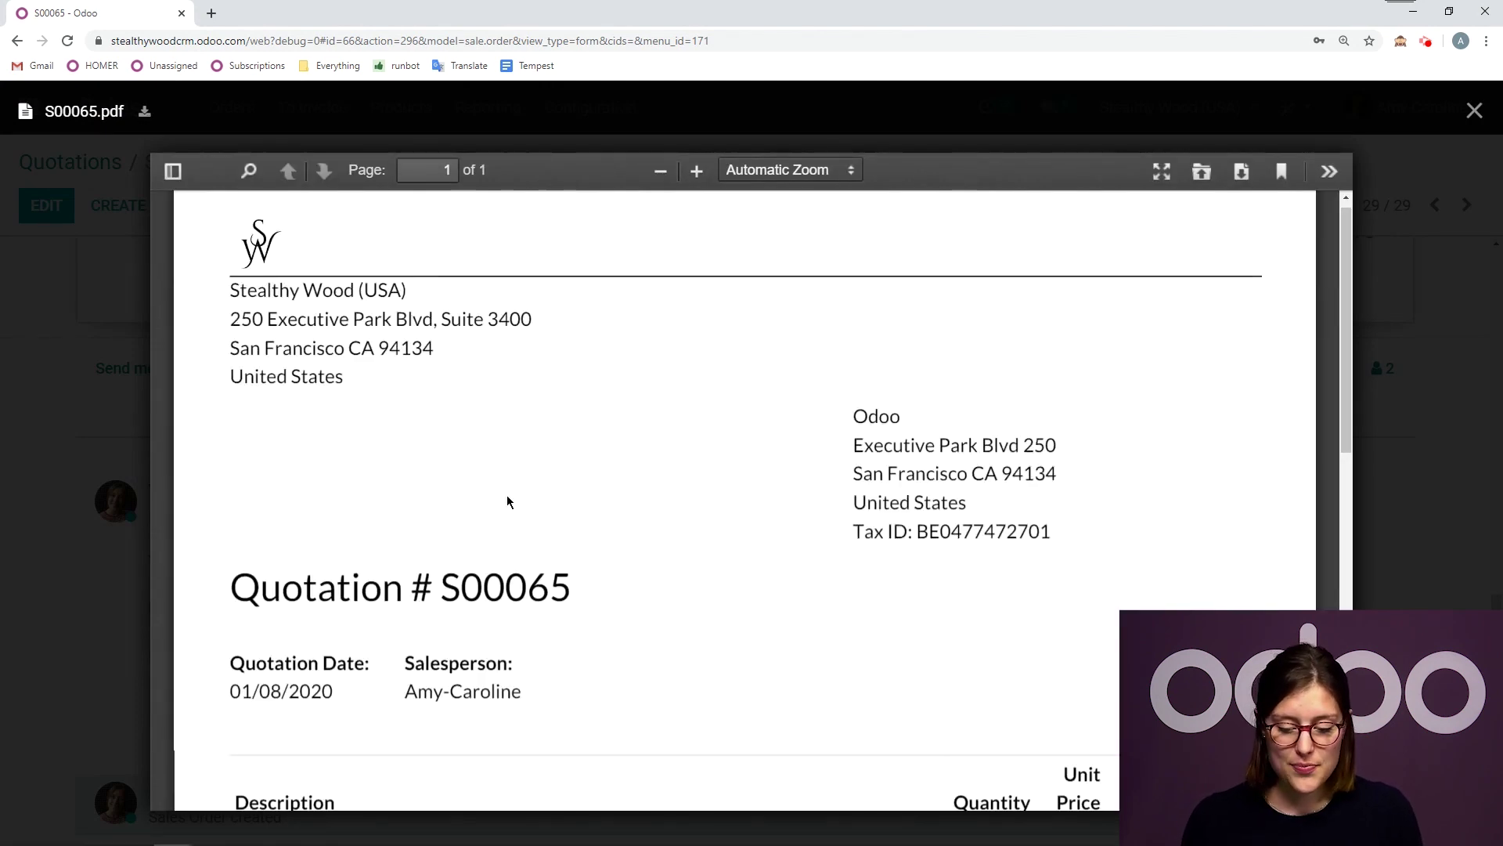
pyautogui.scroll(-5, 568, 444)
pyautogui.scroll(5, 568, 444)
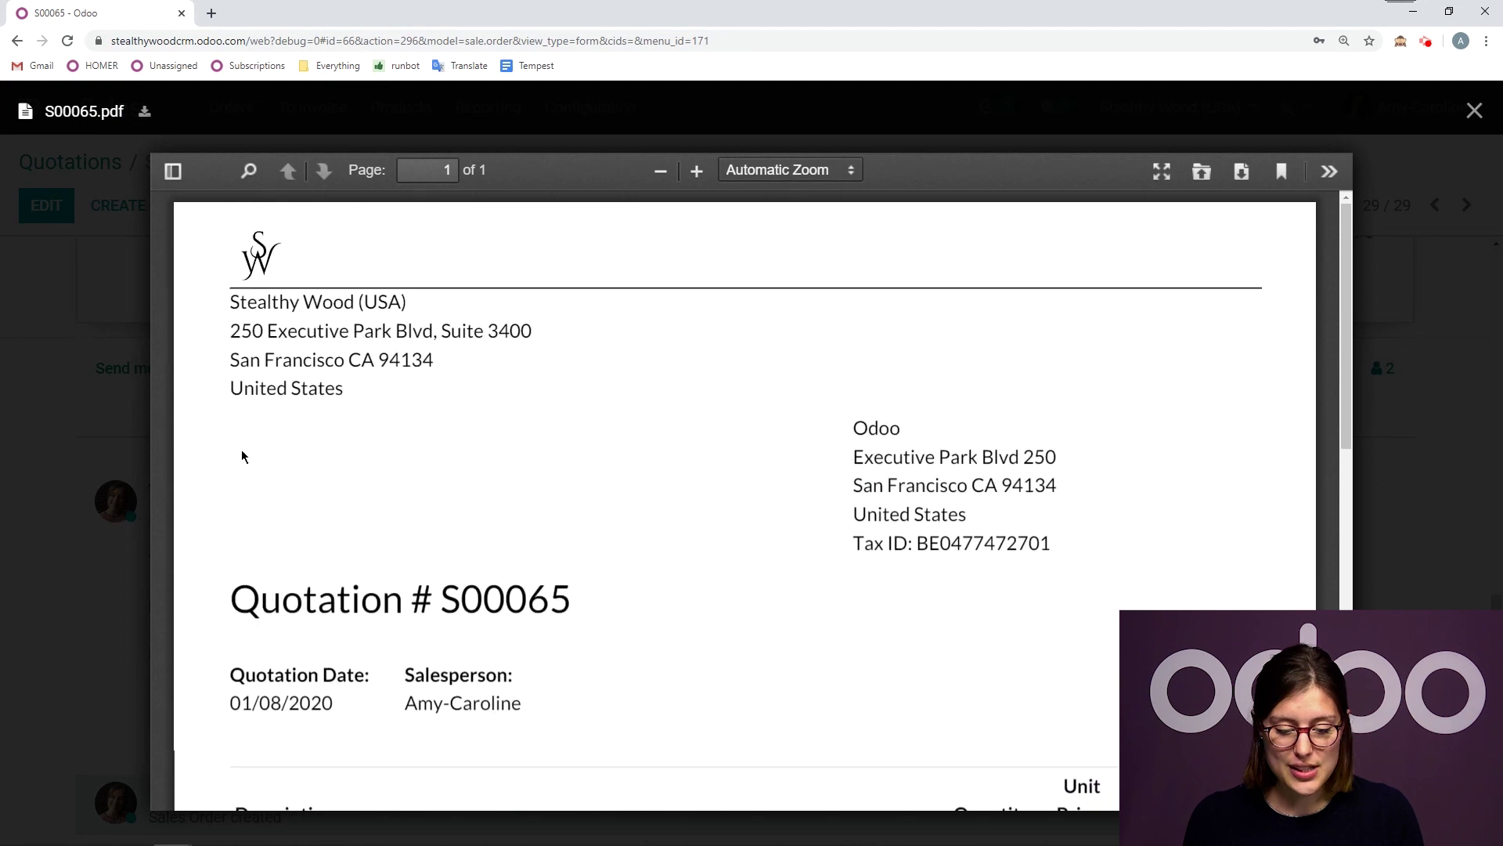
pyautogui.click(34, 439)
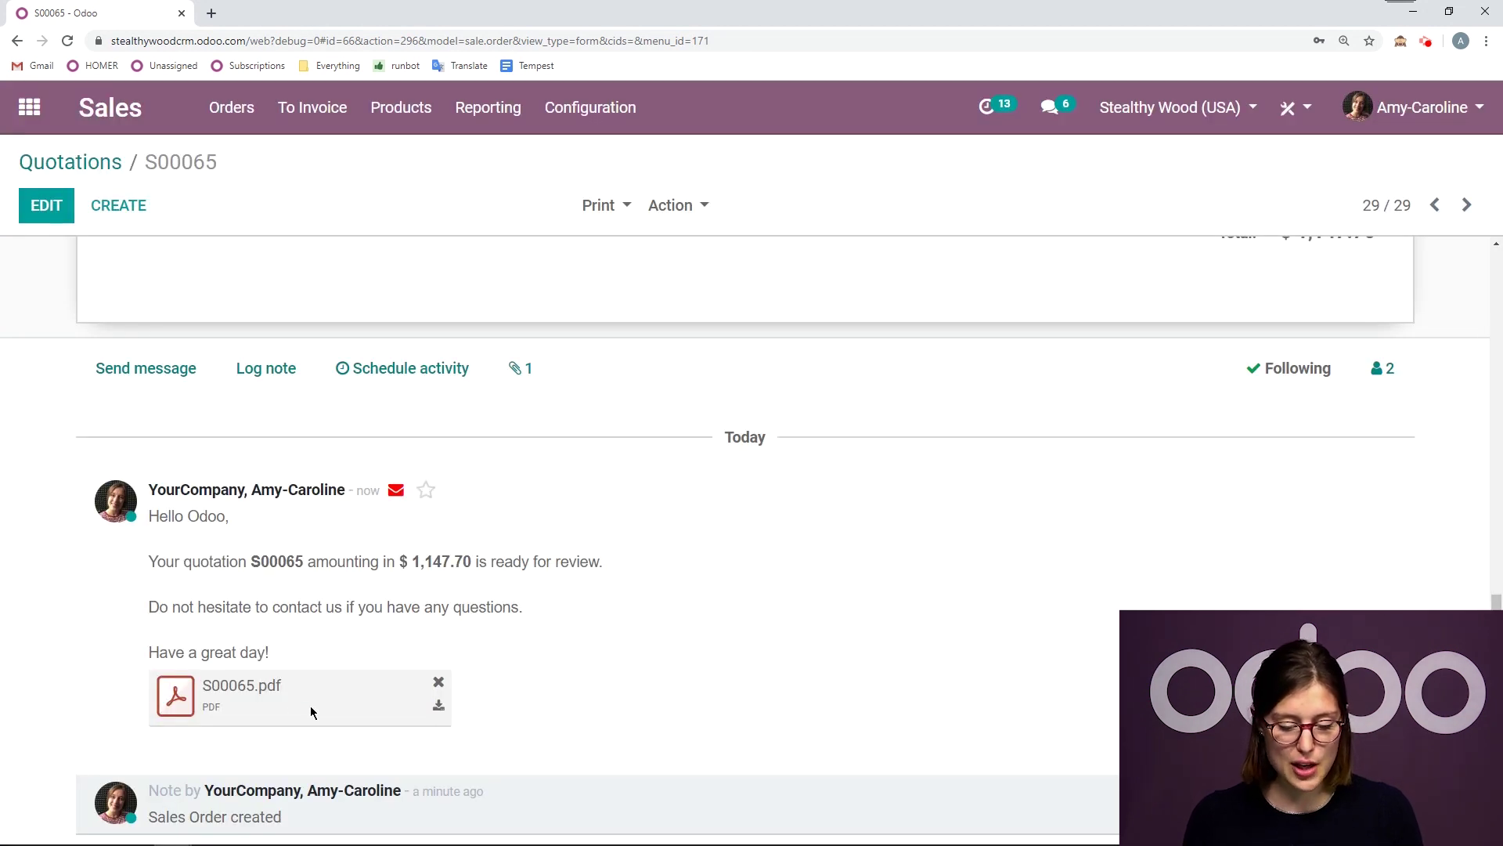
pyautogui.scroll(10, 607, 599)
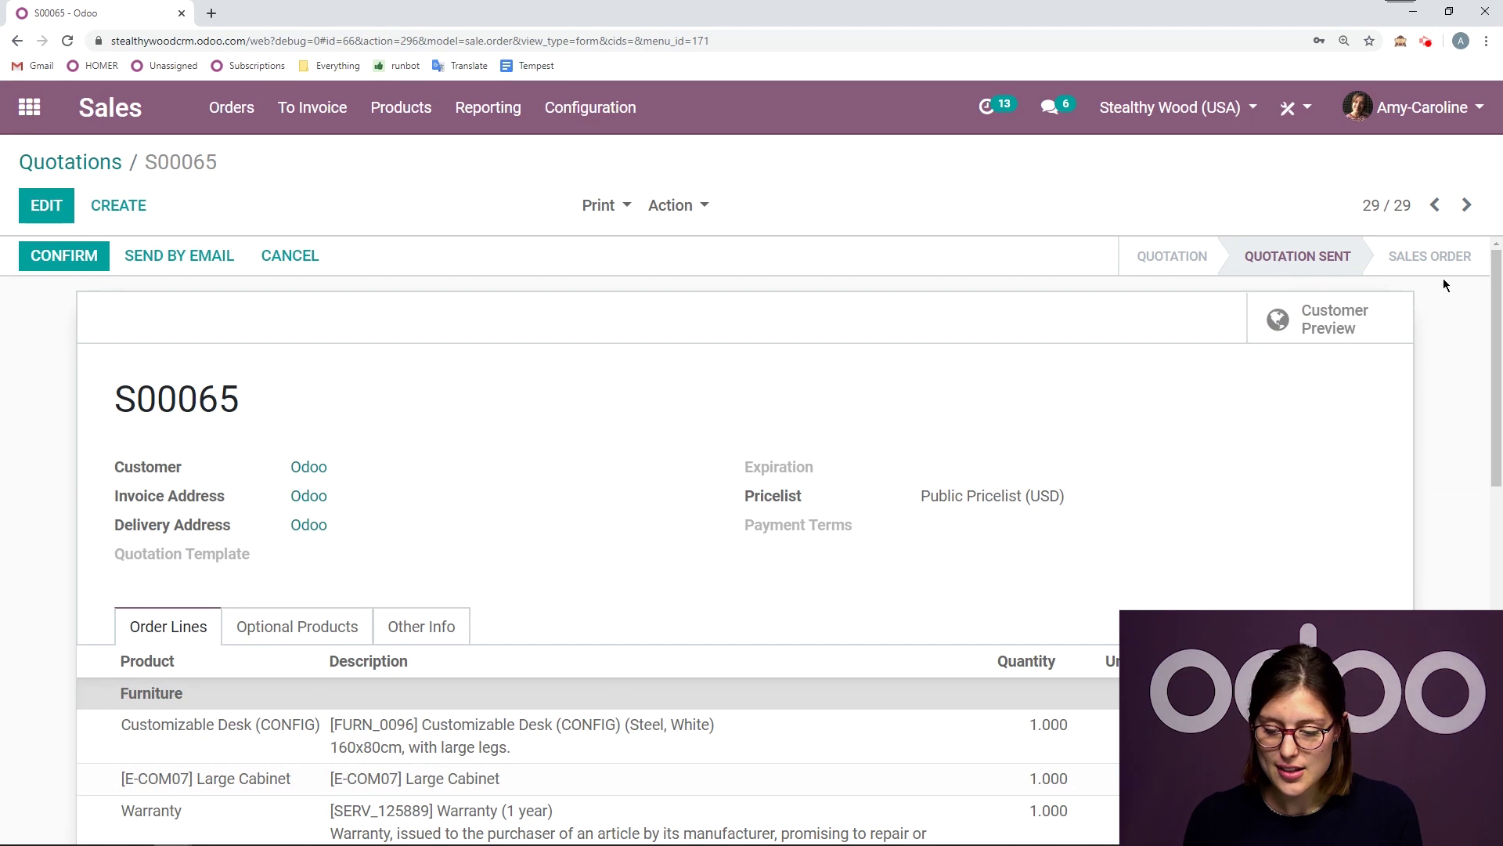
# Review the customer portal preview of quotation S00065 ($1,147.70), then return to the Sales form.
pyautogui.click(1340, 335)
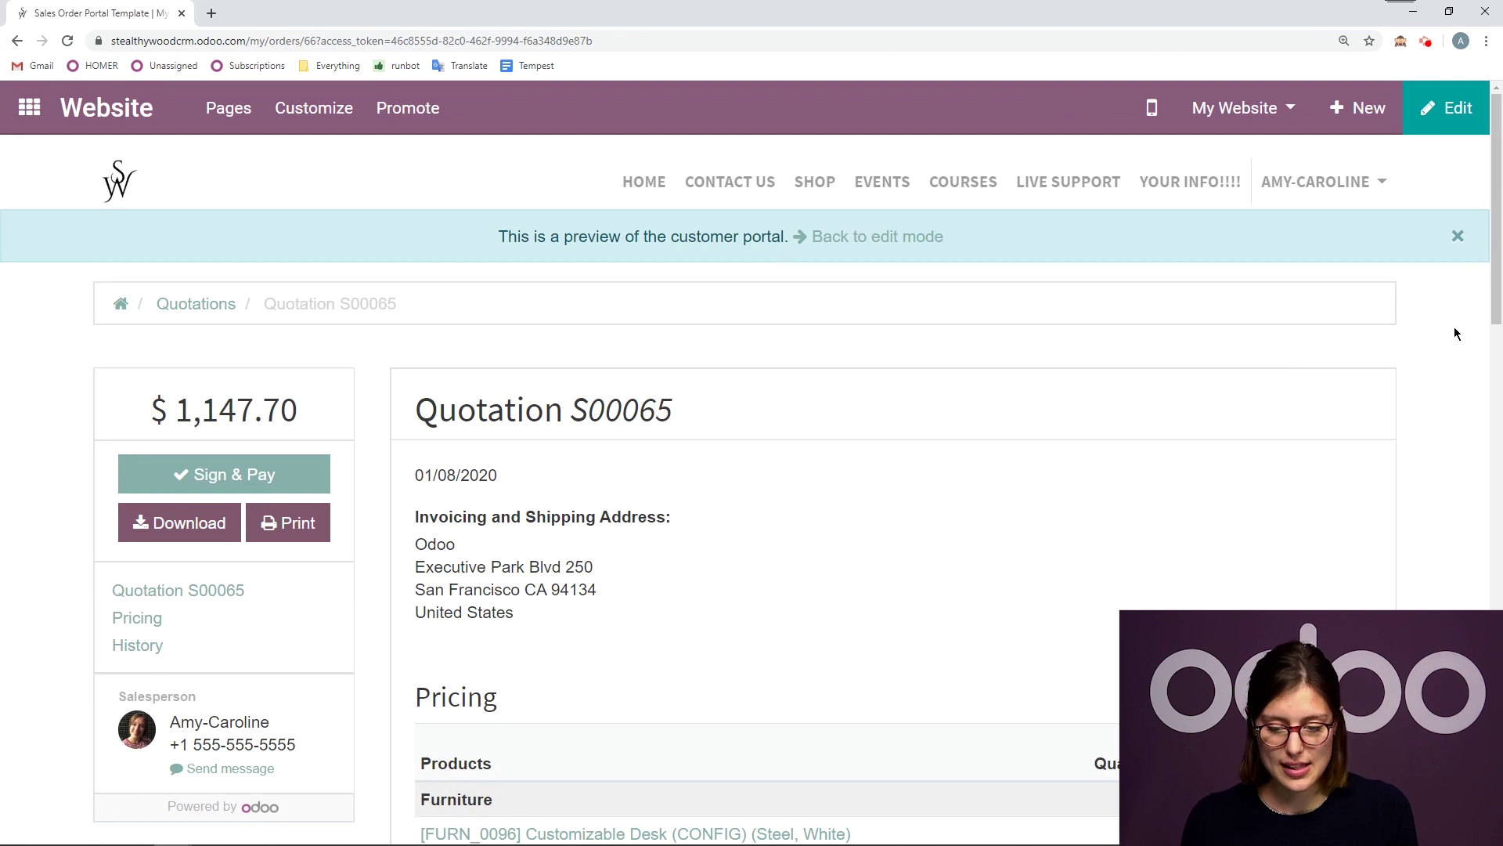
pyautogui.scroll(-1, 1410, 345)
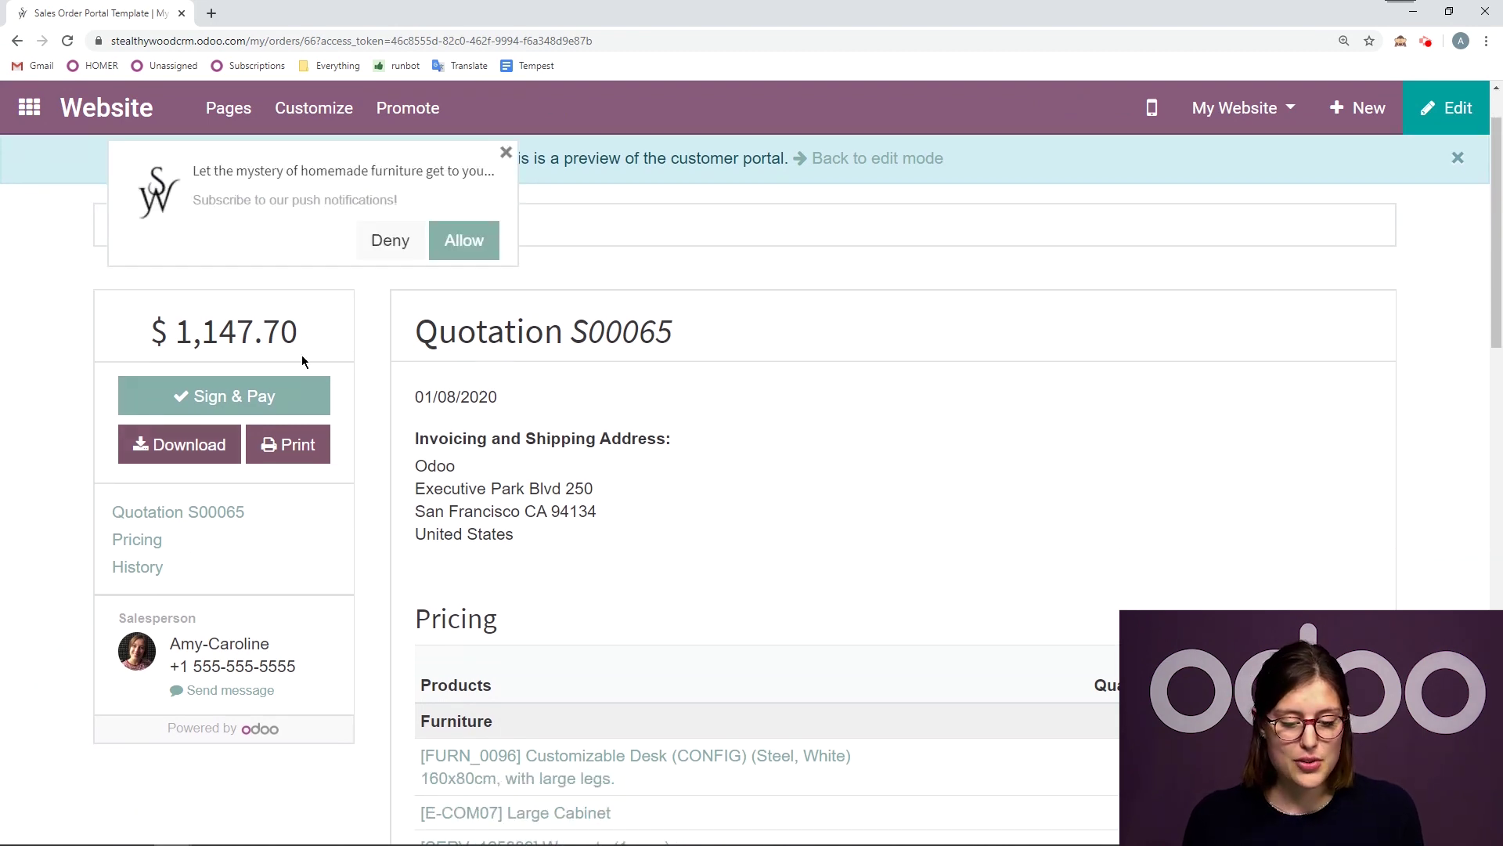
pyautogui.scroll(-8, 941, 506)
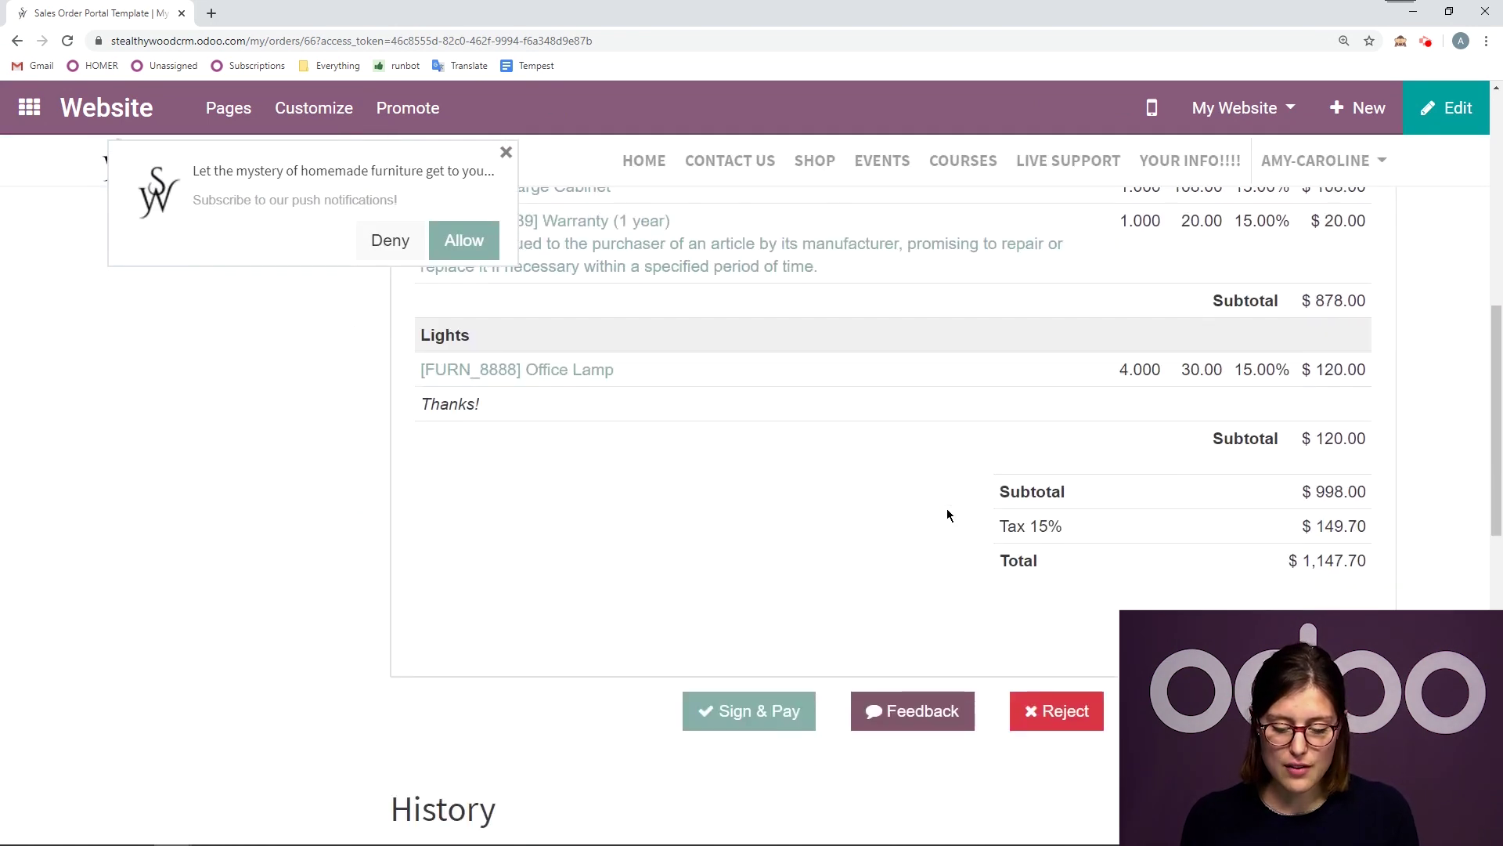
pyautogui.scroll(4, 946, 509)
pyautogui.scroll(5, 946, 509)
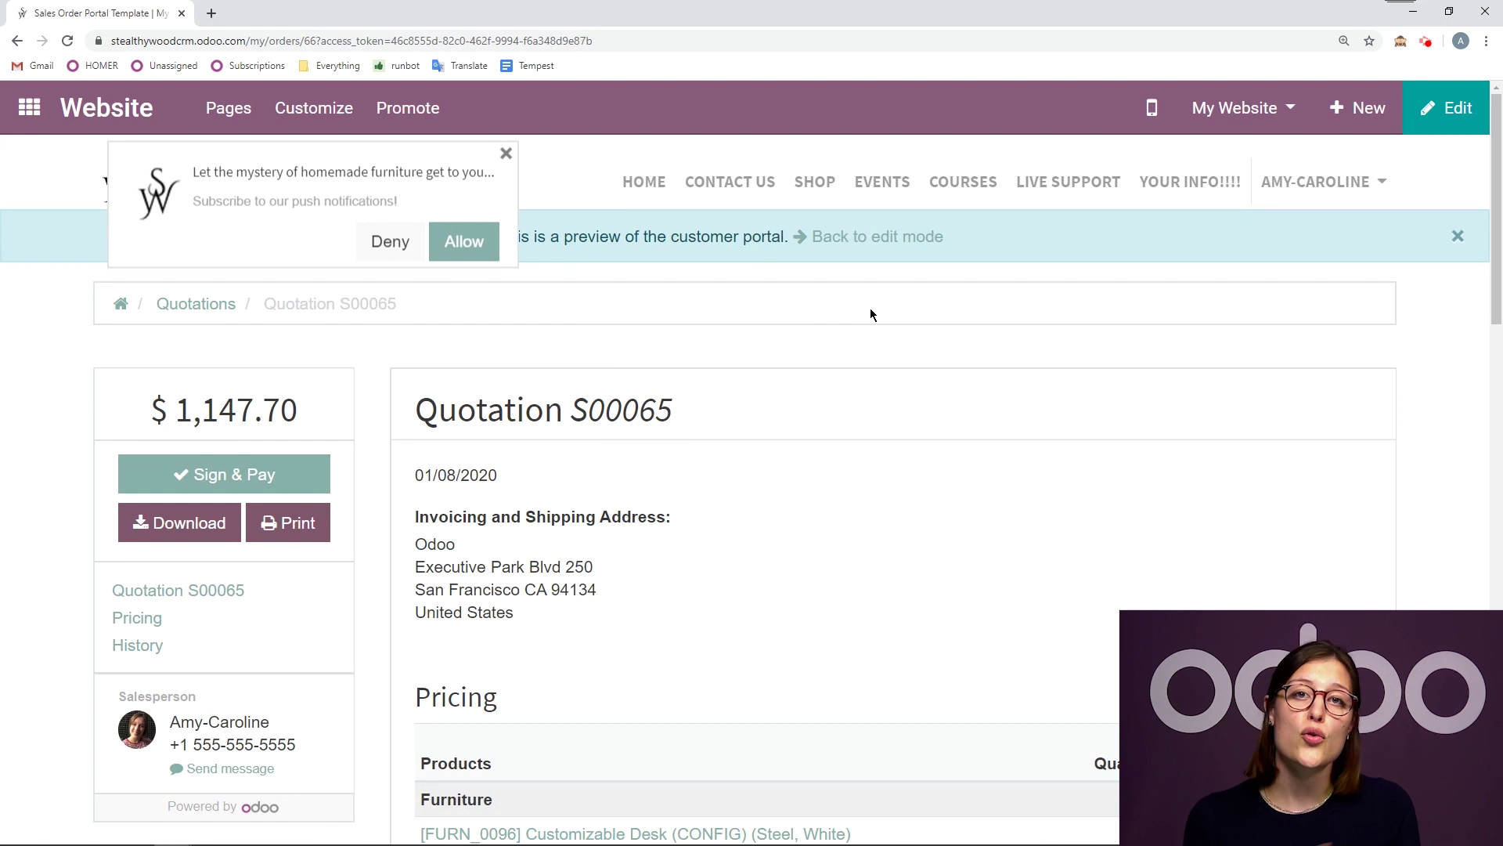
pyautogui.click(852, 236)
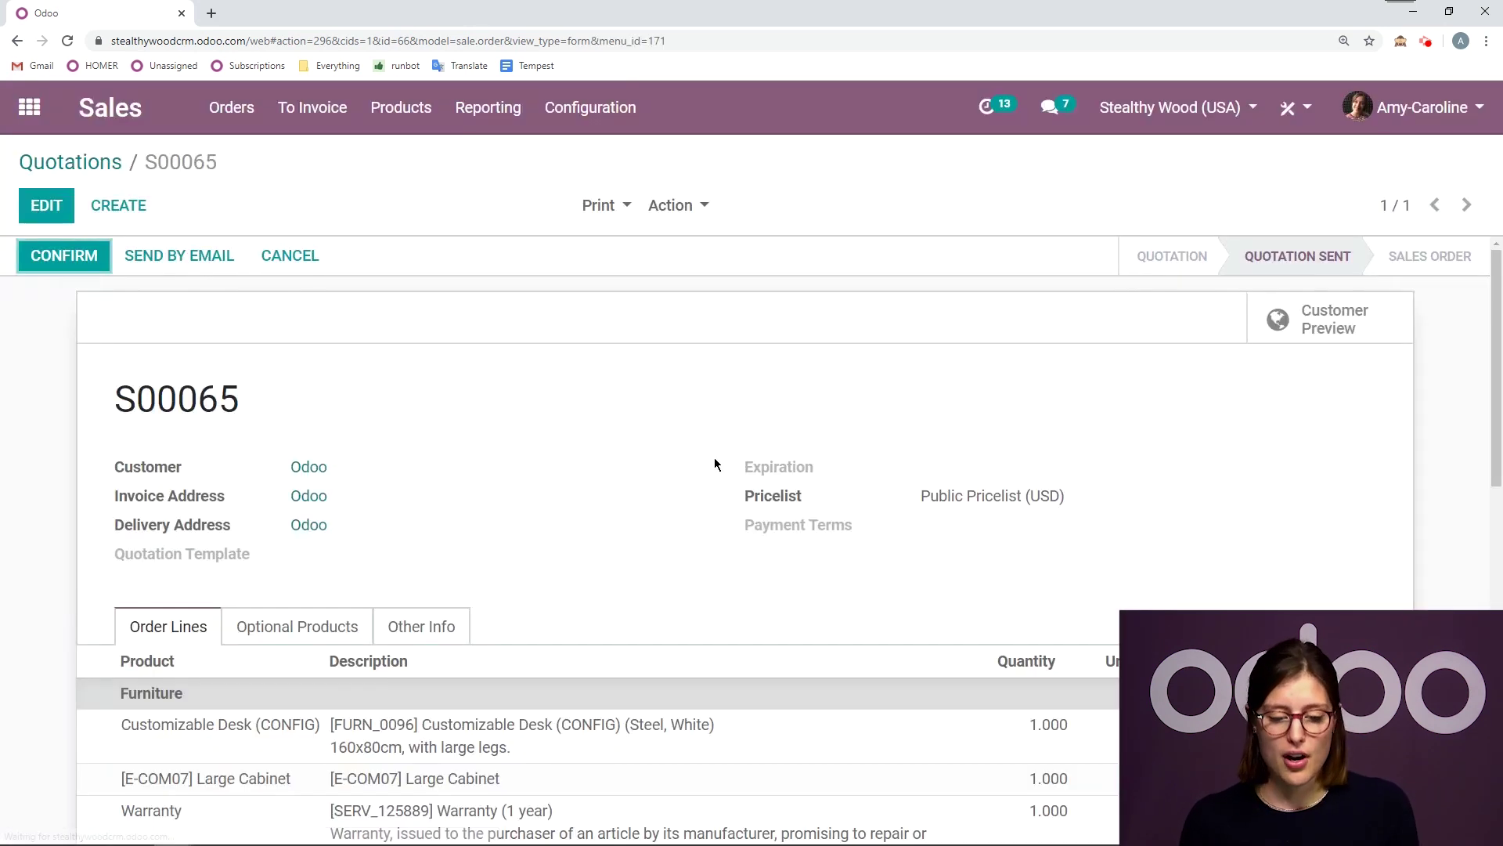
# Confirm S00065 as a sales order with one delivery, then start creating its invoice.
pyautogui.click(69, 258)
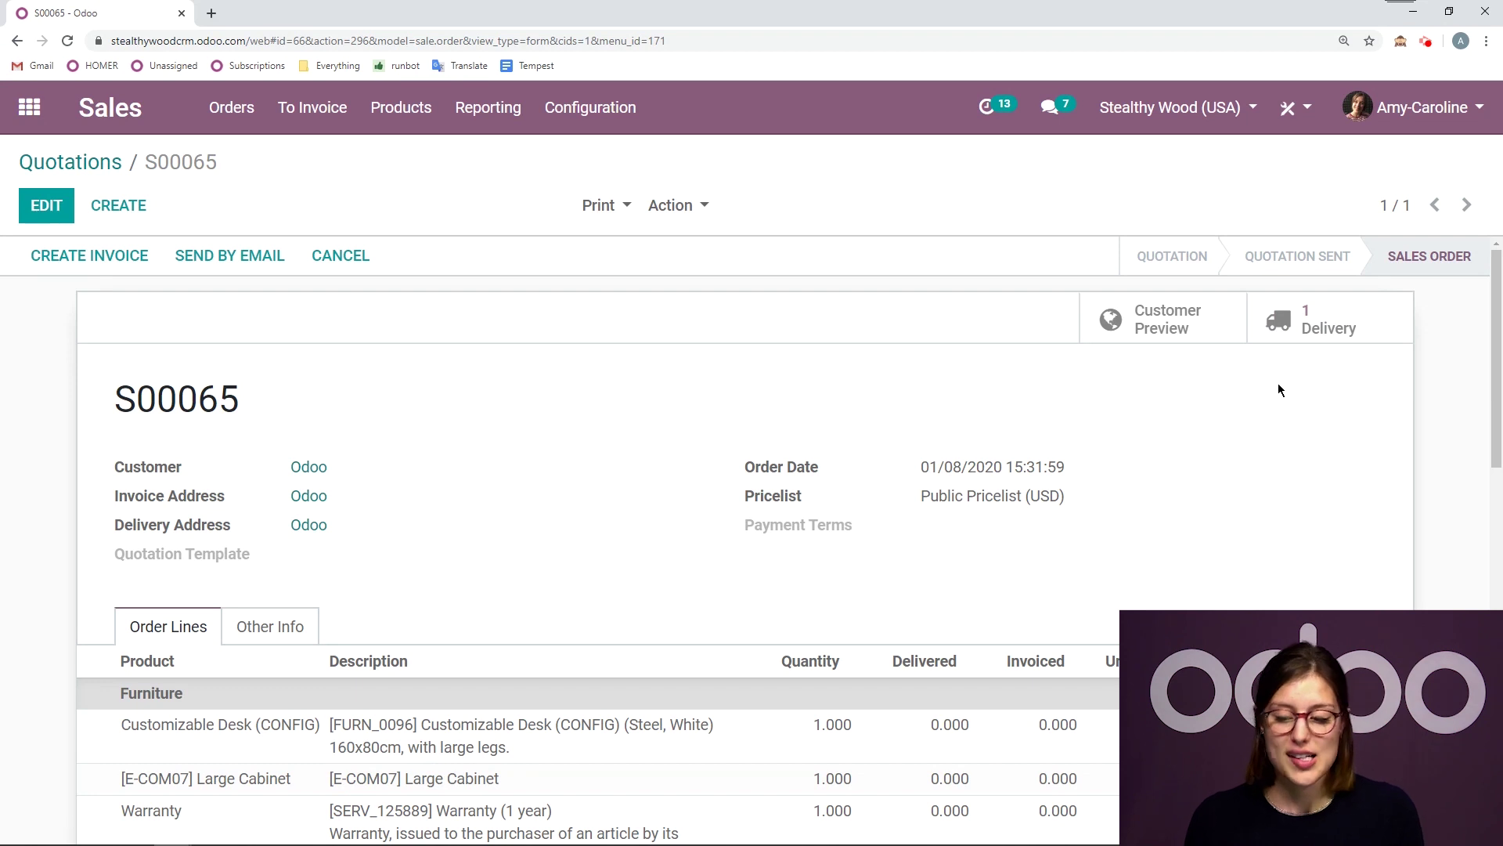
pyautogui.scroll(-1, 1270, 385)
pyautogui.scroll(1, 1351, 317)
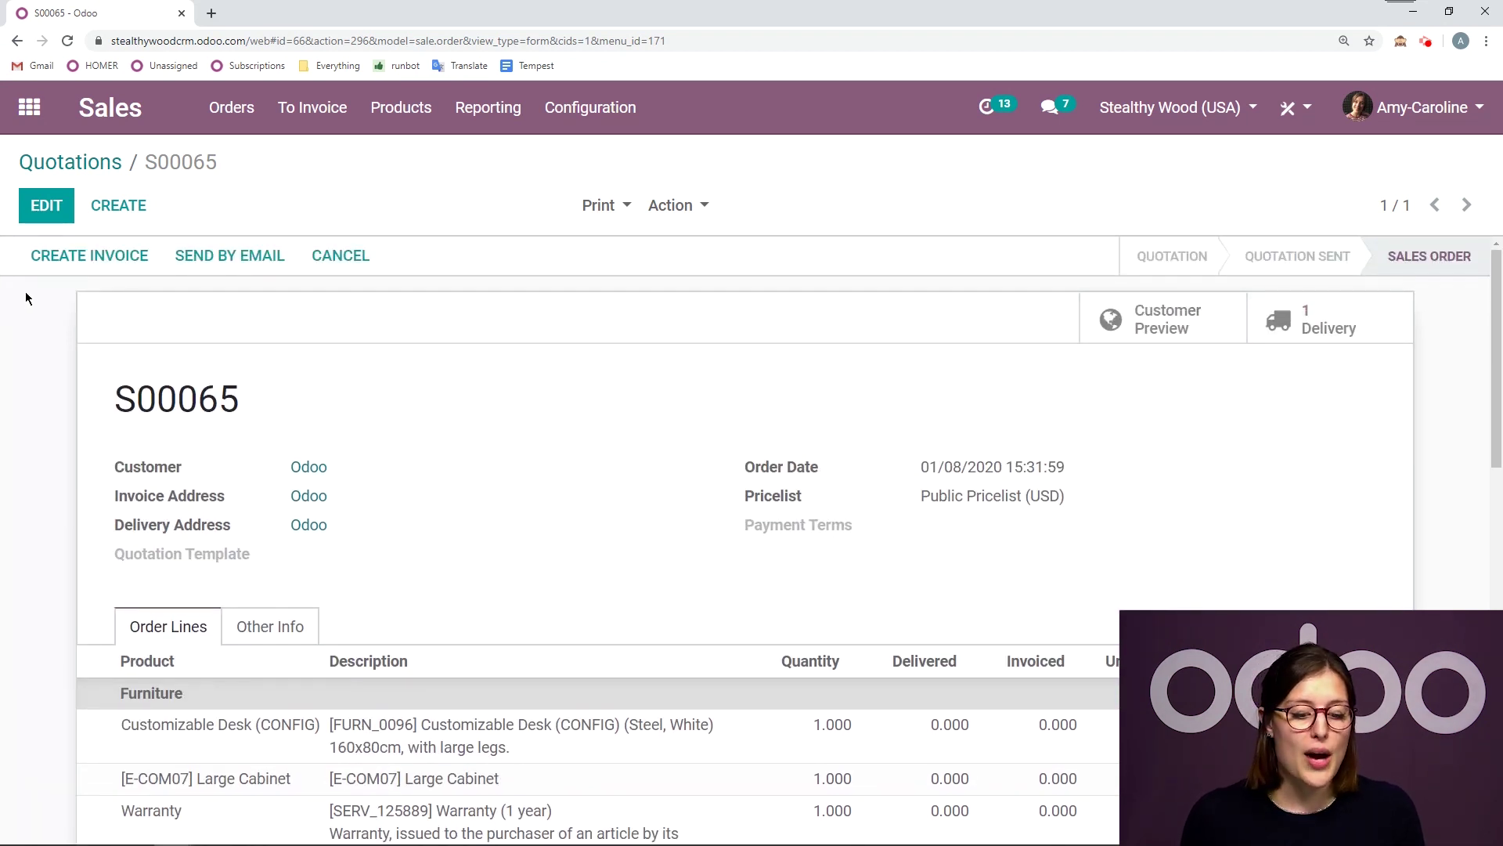
pyautogui.click(125, 255)
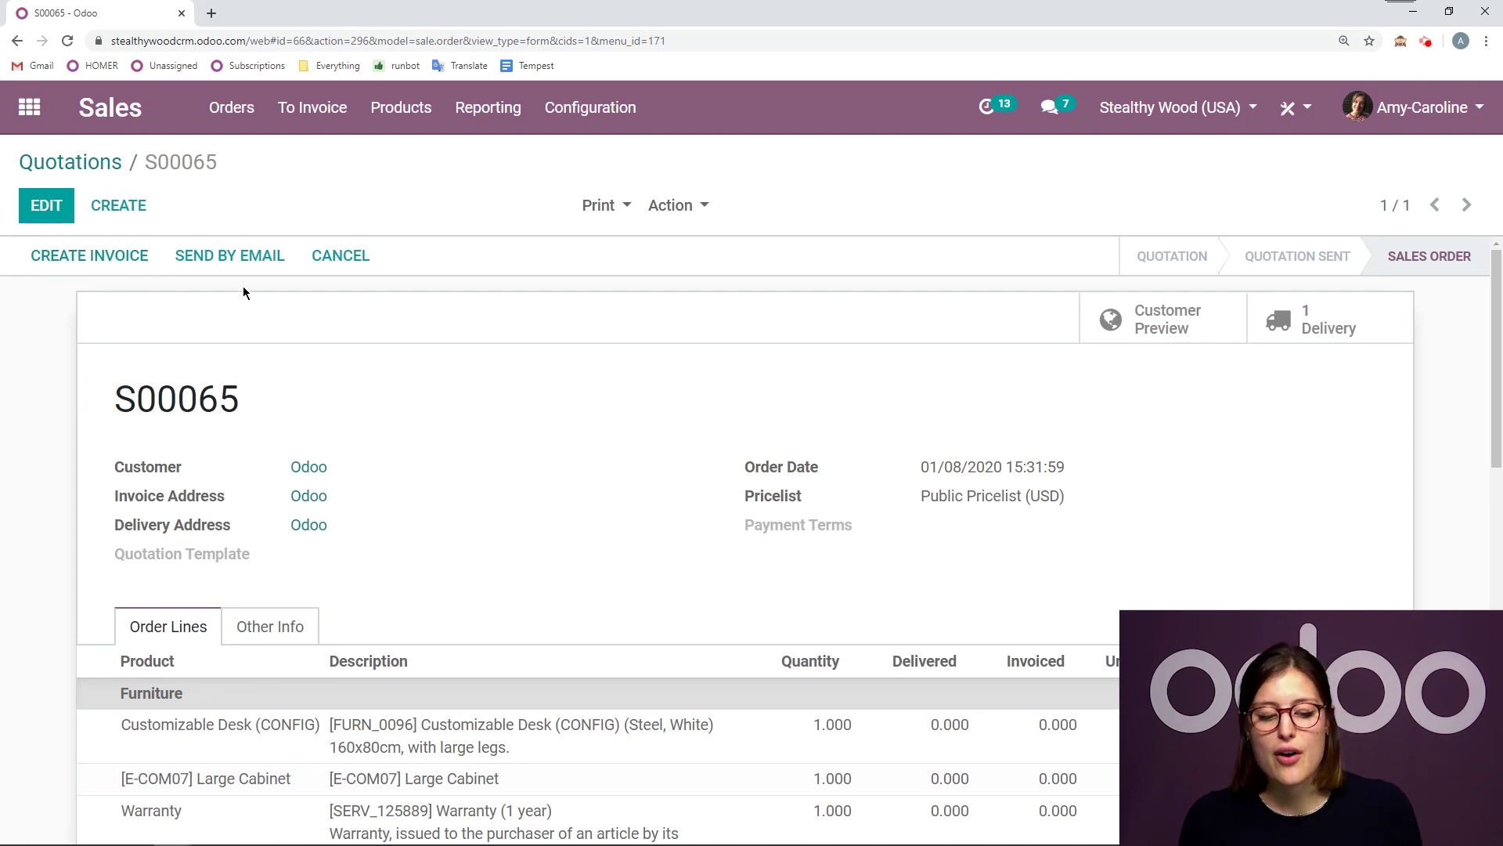